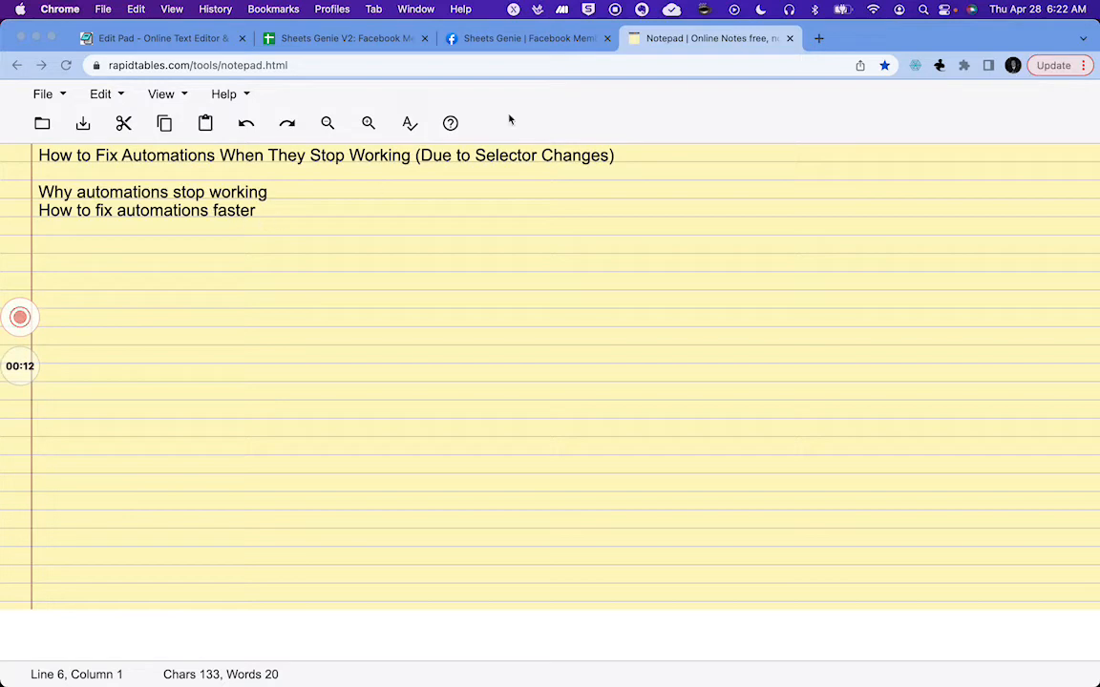
Step: Review the Facebook group comment and the Facebook Groups results sheet, then return to the Control Center sheet
click(526, 42)
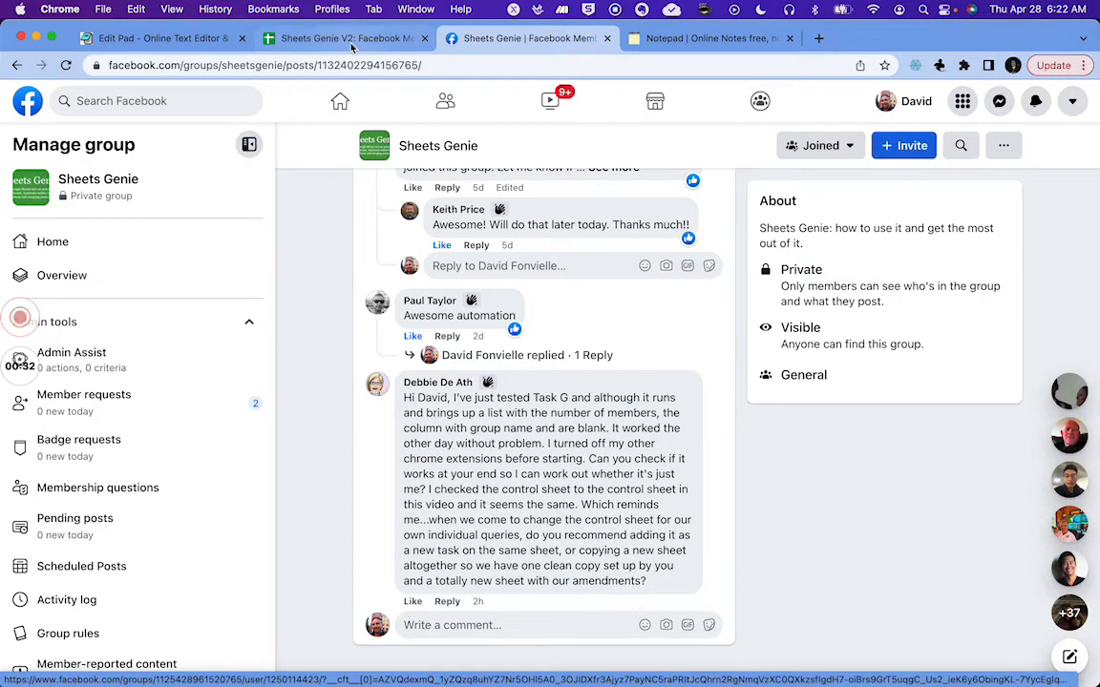
click(351, 40)
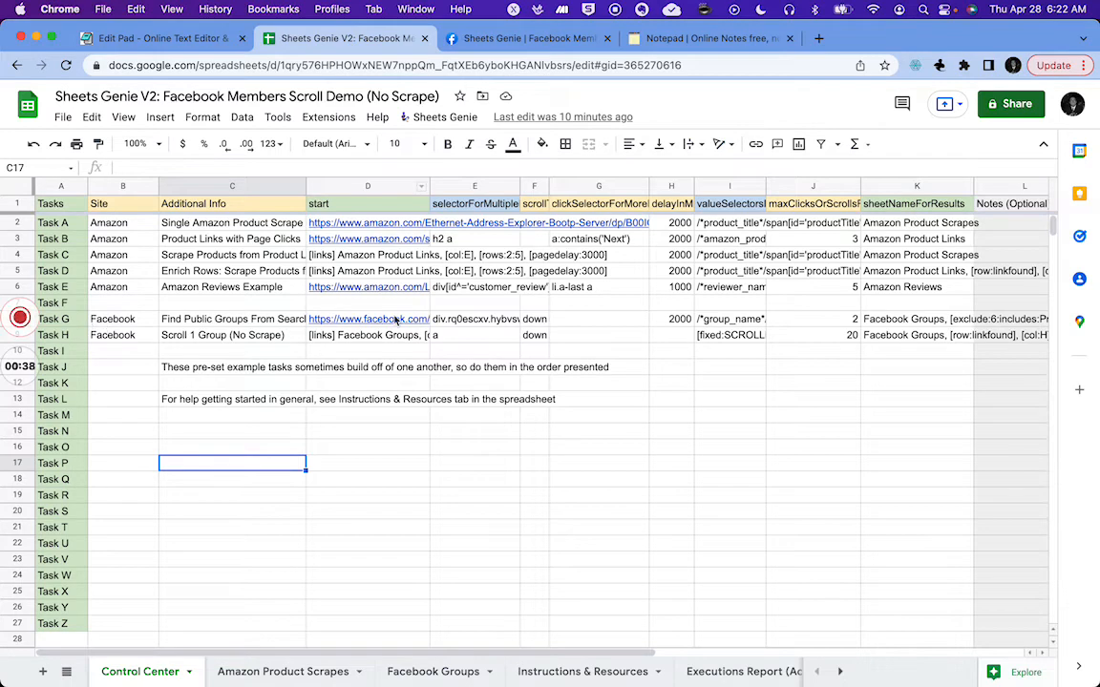
mouse_move(379, 326)
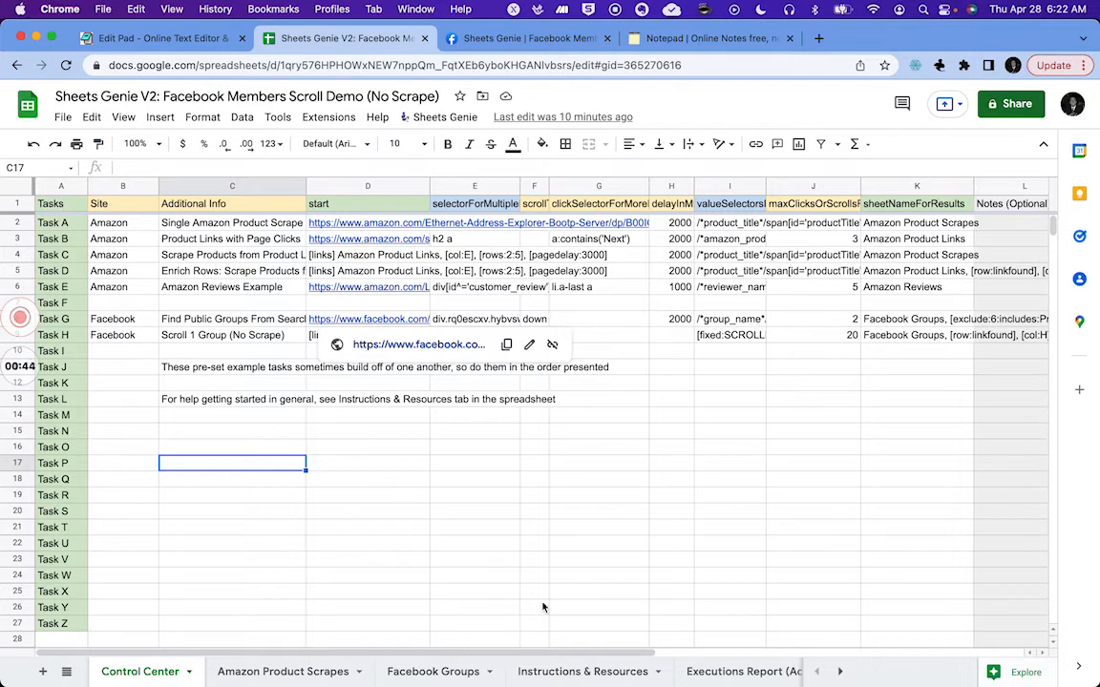
click(435, 668)
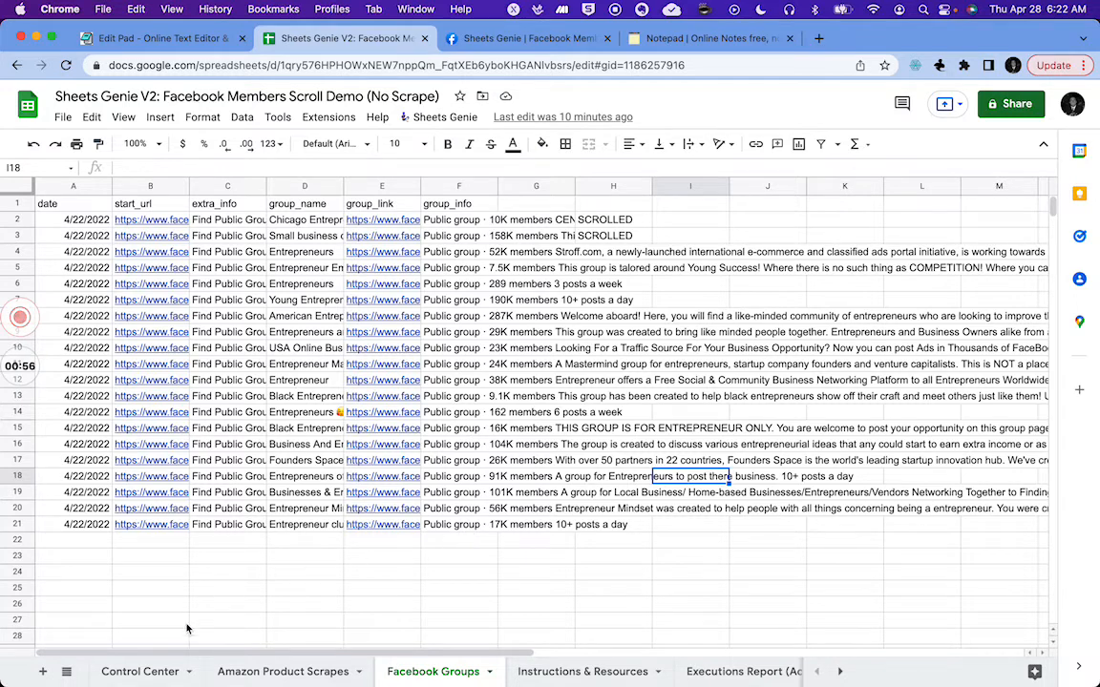
click(146, 673)
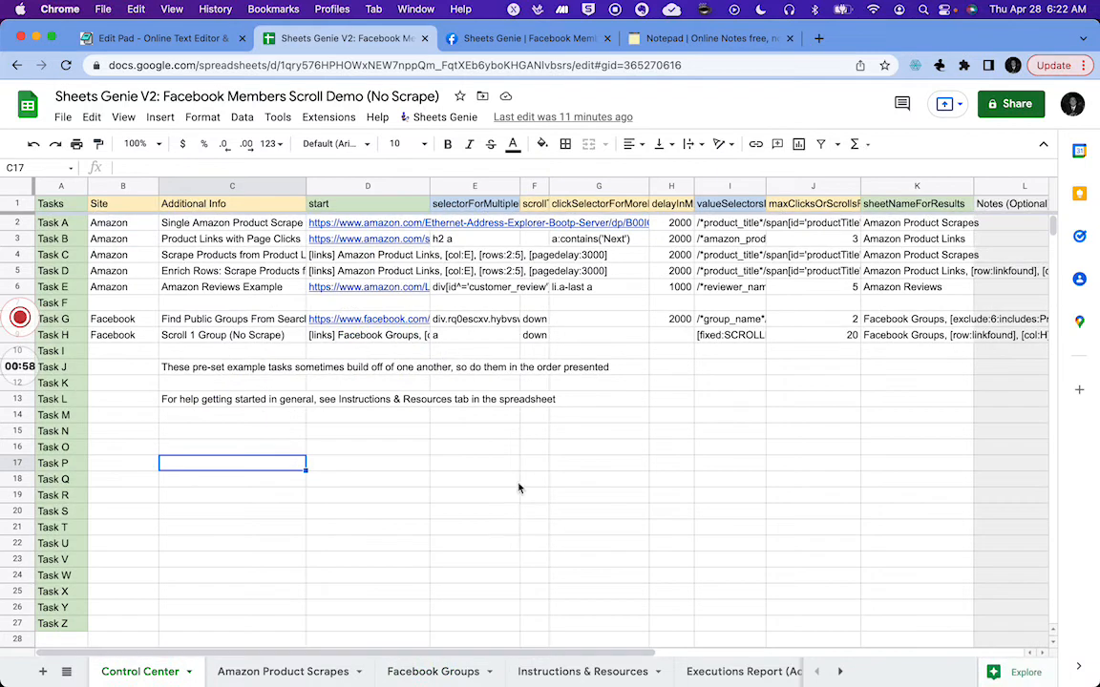
Step: Run the Task G macro from the extension's macros and dismiss the Sheets Genie welcome message
click(329, 116)
mouse_move(368, 178)
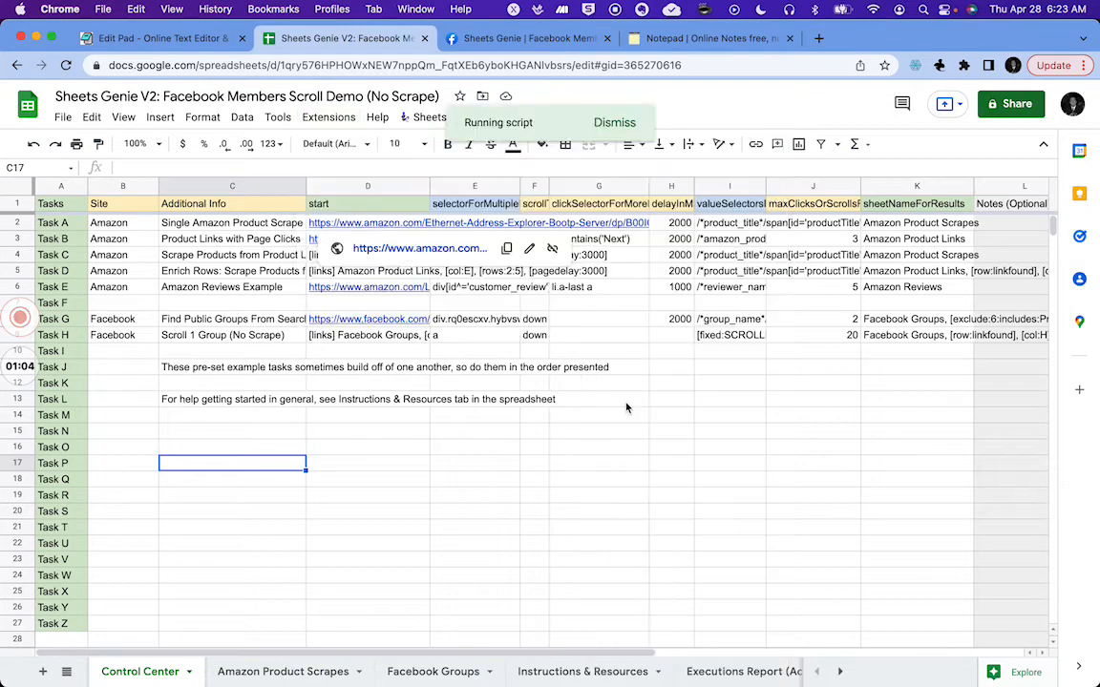
click(617, 403)
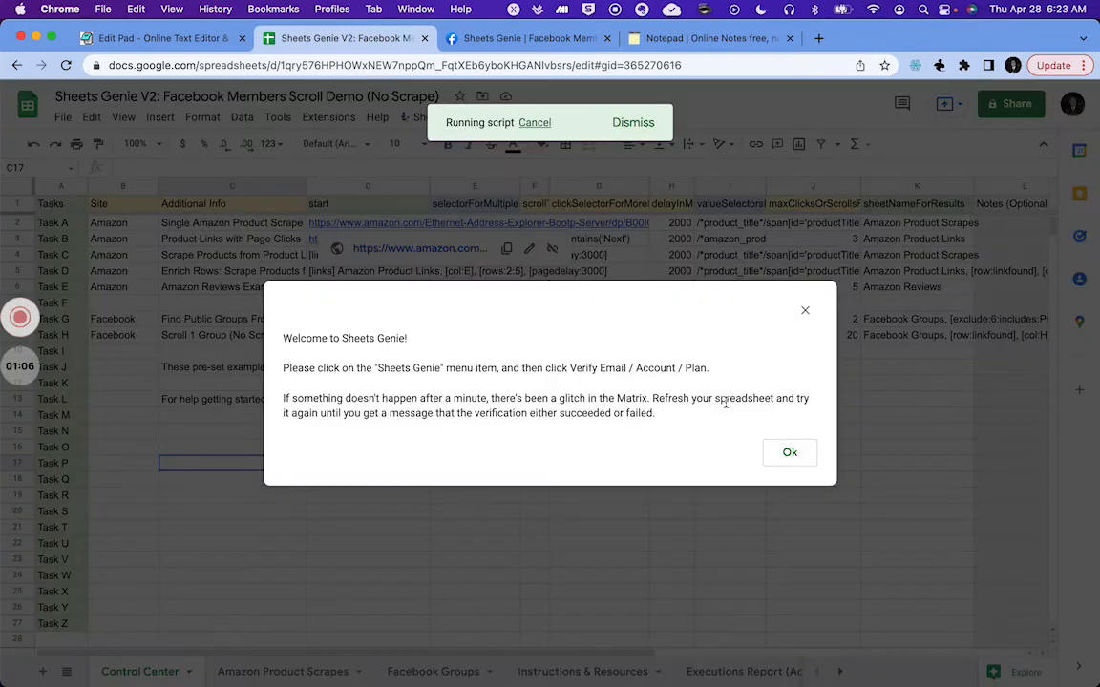
click(786, 454)
Step: Verify the Sheets Genie email, account and plan, and close the success message
click(430, 117)
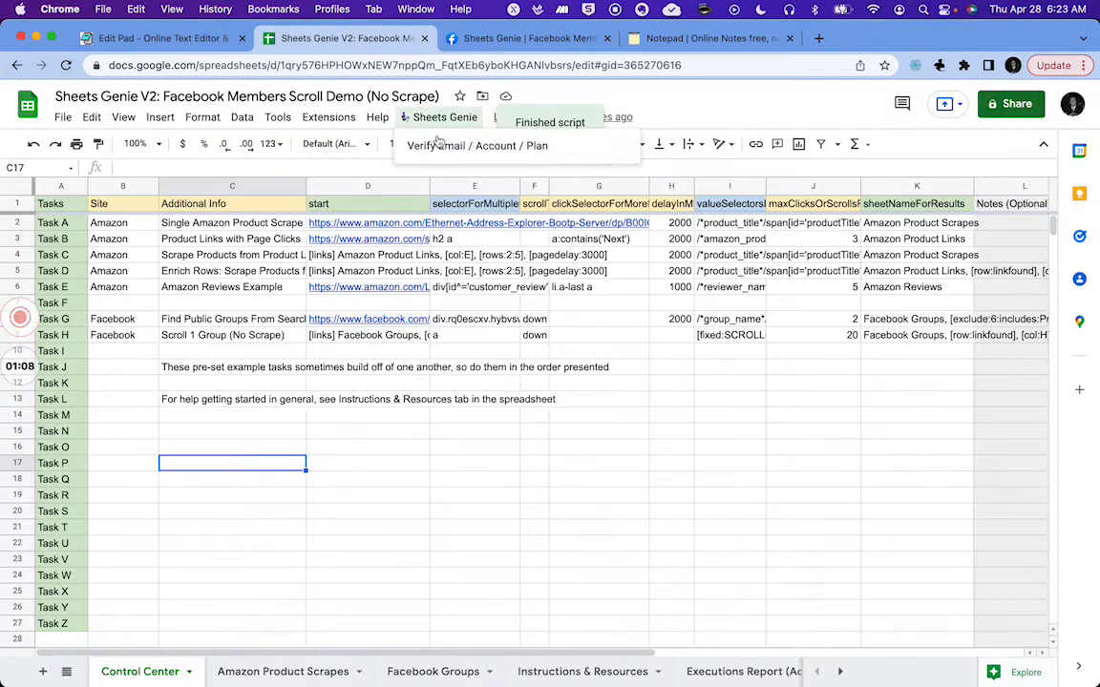
click(521, 141)
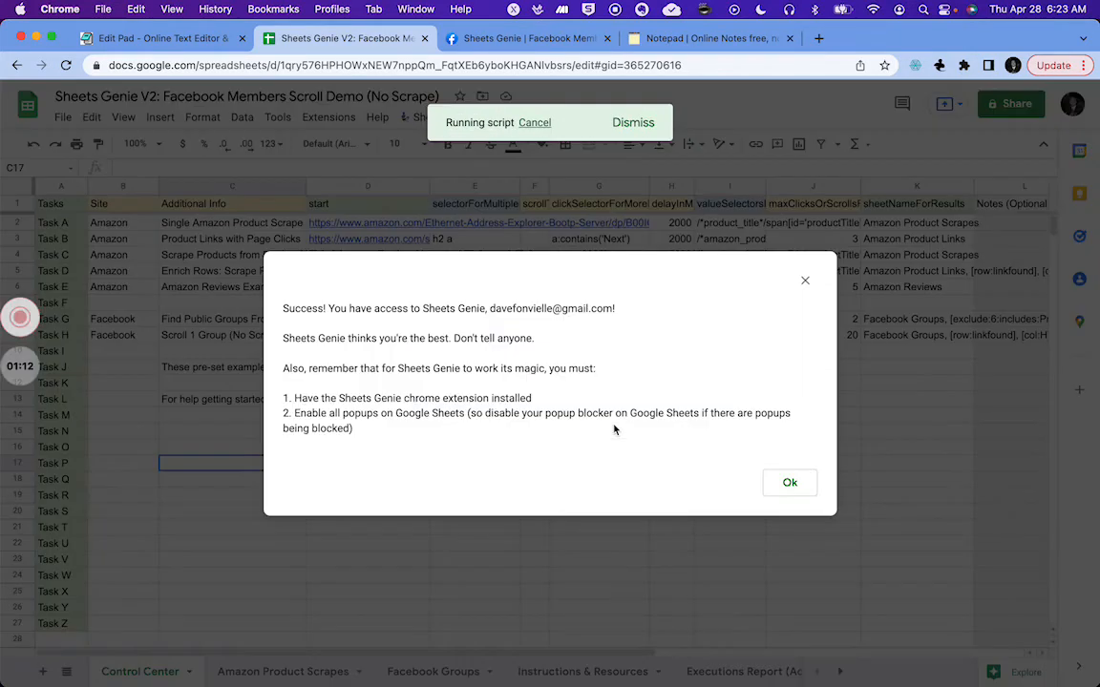
click(785, 483)
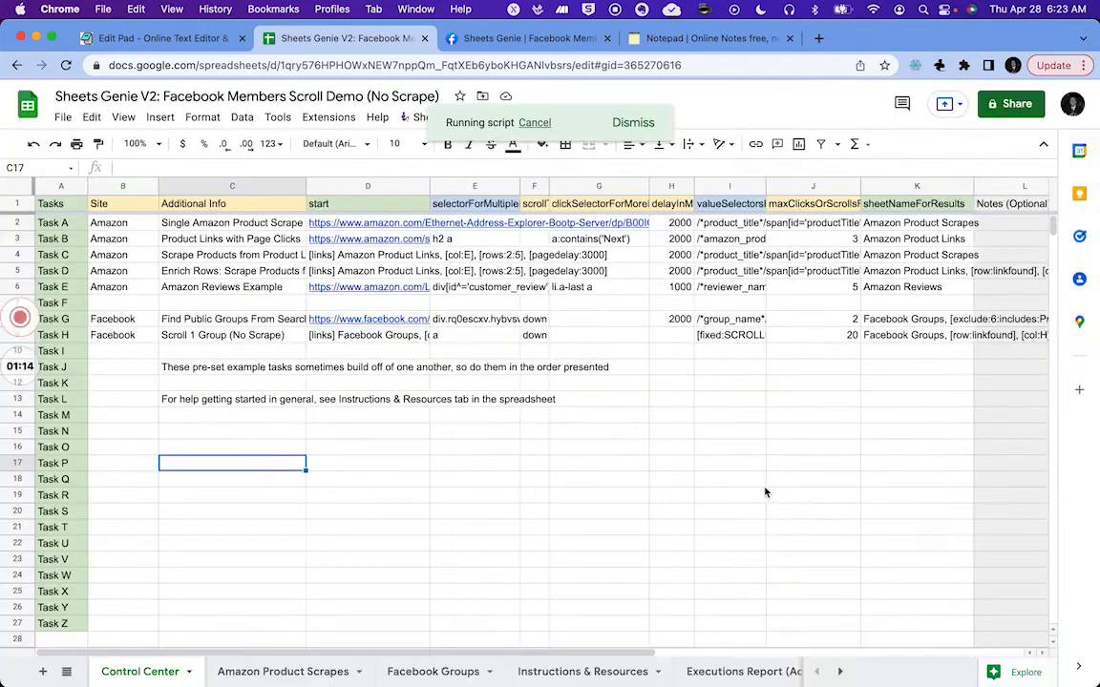
Step: Run the Task G macro again to scrape public Facebook groups from search
click(322, 120)
mouse_move(319, 169)
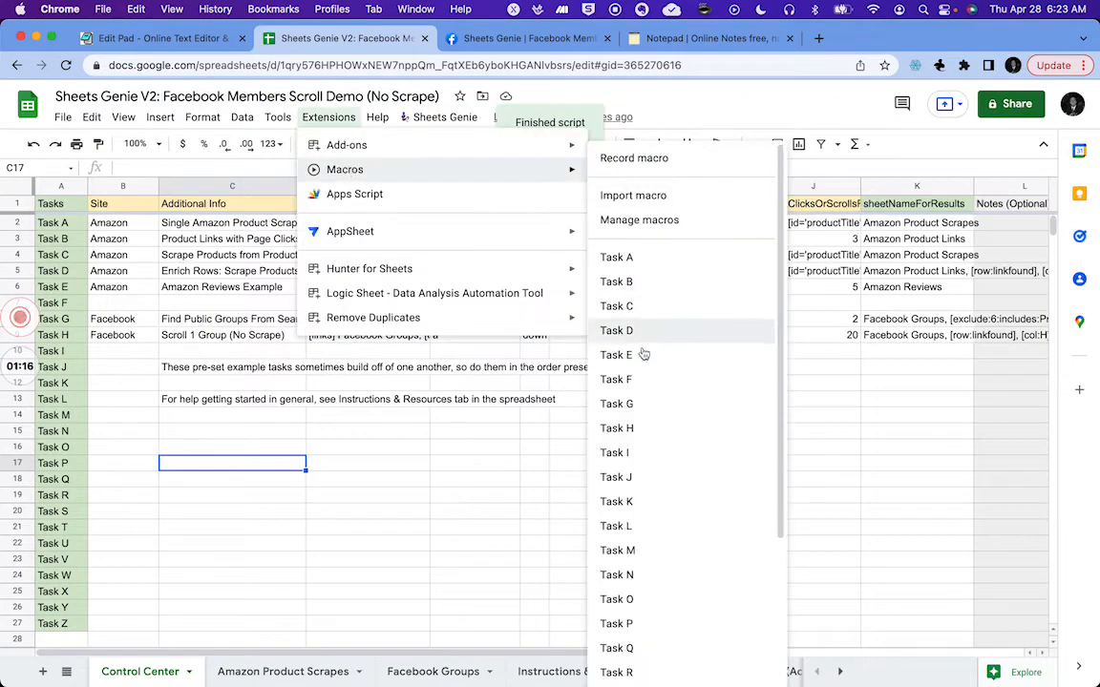
click(616, 404)
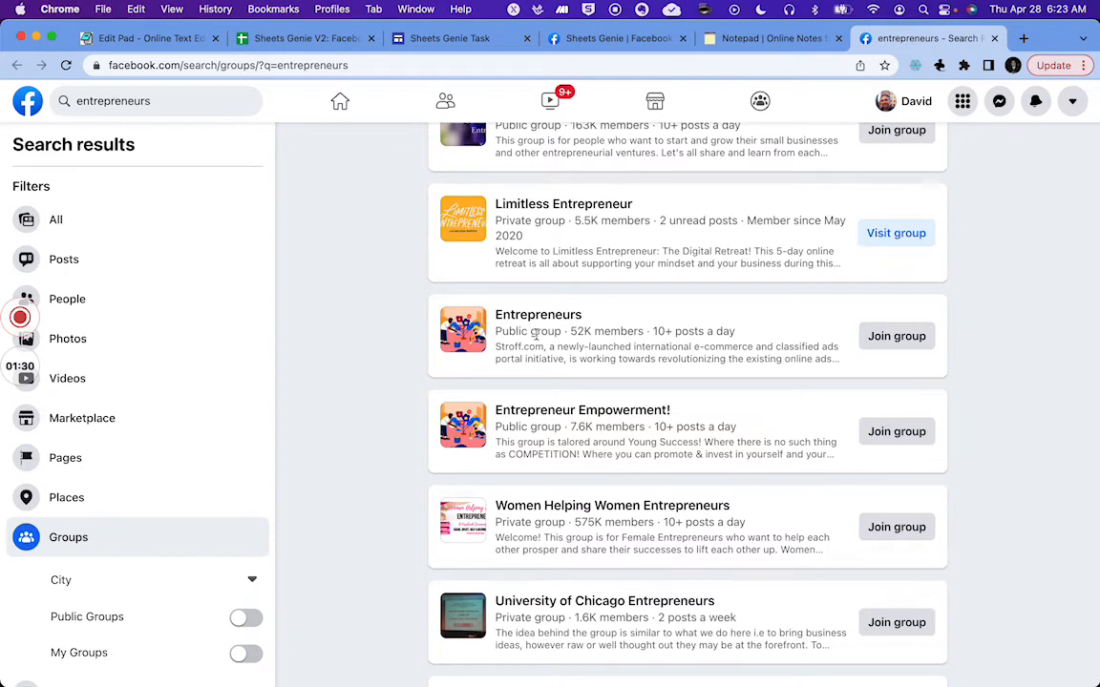
Step: Close the Facebook group search results tab and return to the Sheets Genie V2 spreadsheet
mouse_move(566, 321)
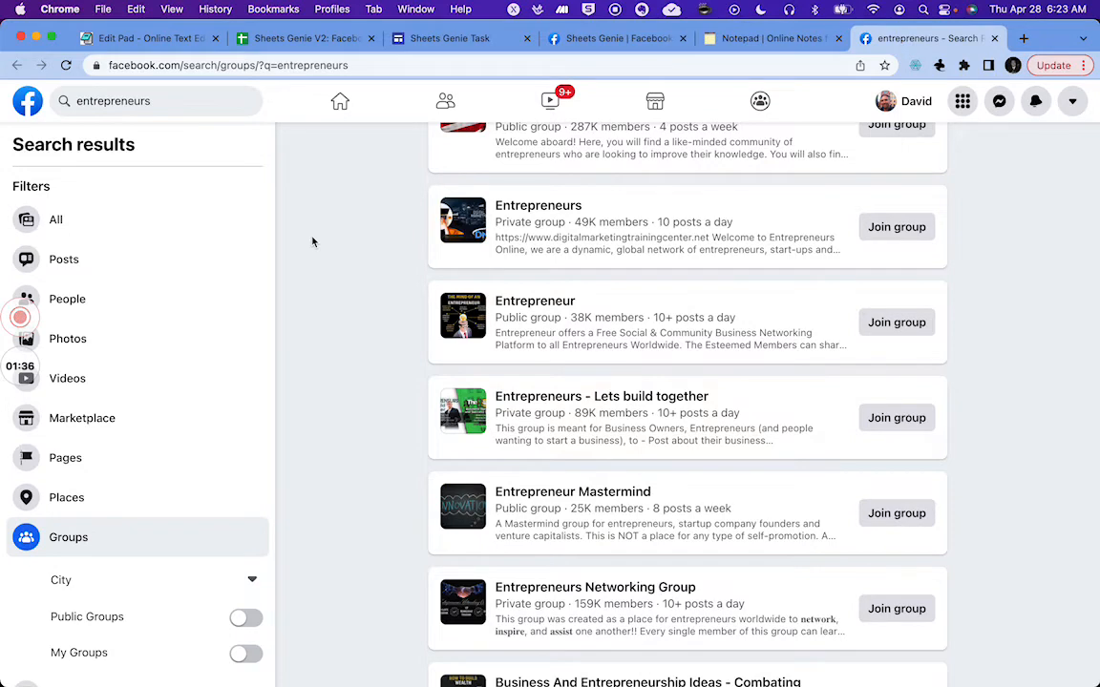
key(super+w)
click(292, 36)
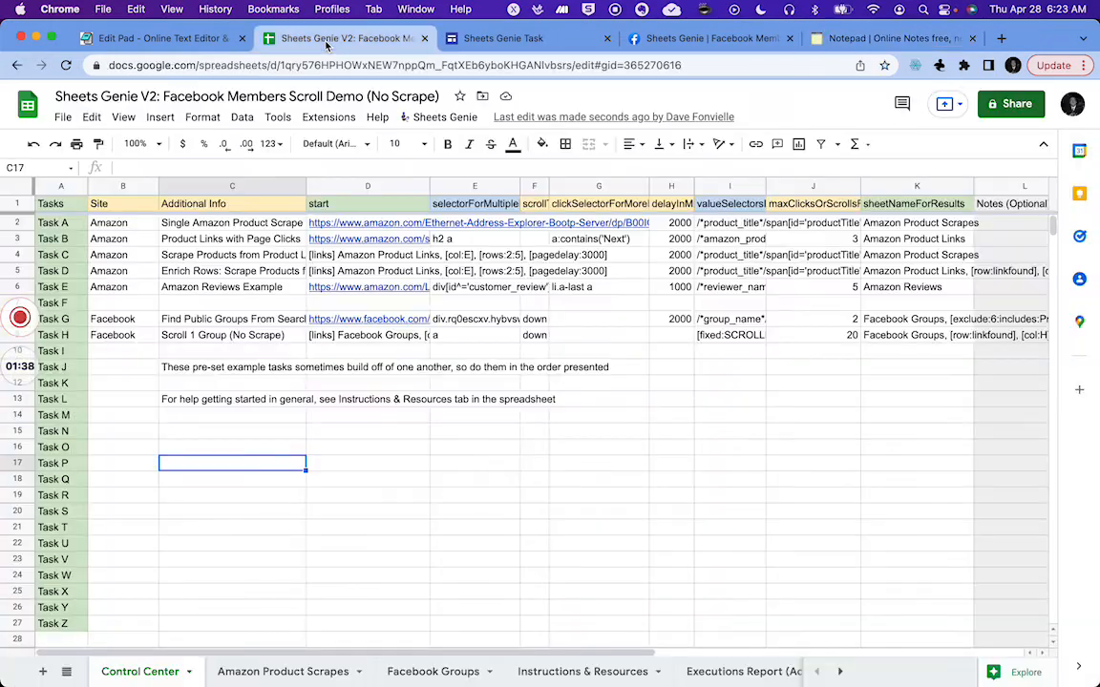
Step: Open the Facebook Groups sheet and inspect the cells of the earlier scraped group rows
click(432, 671)
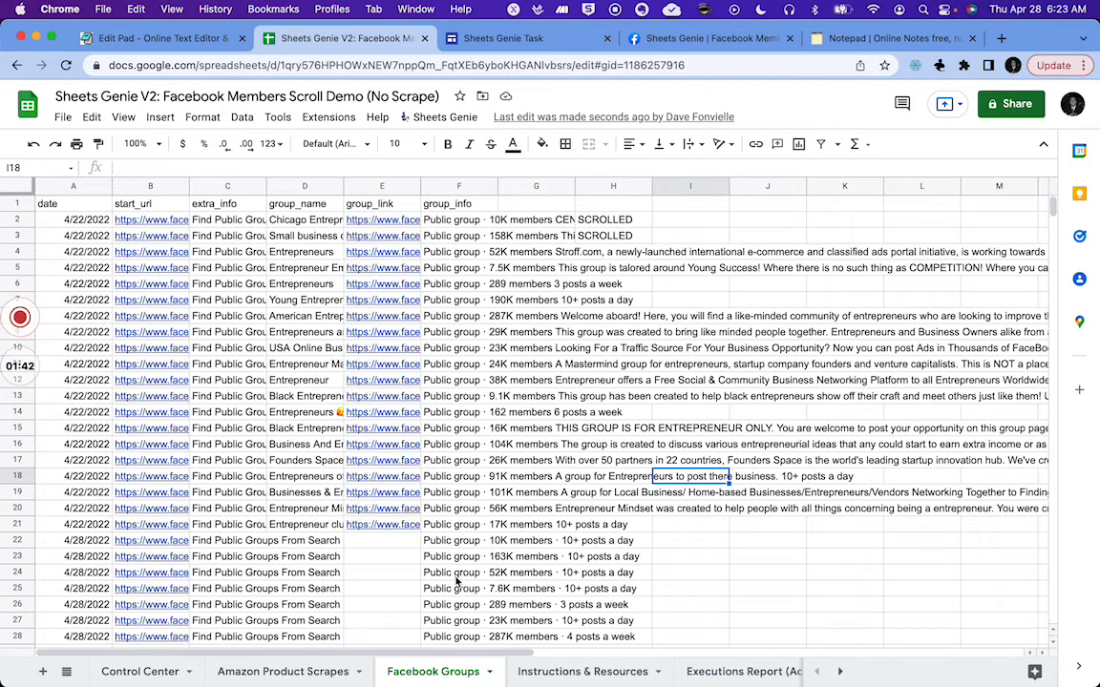
scroll(412, 525, down, 3)
click(90, 444)
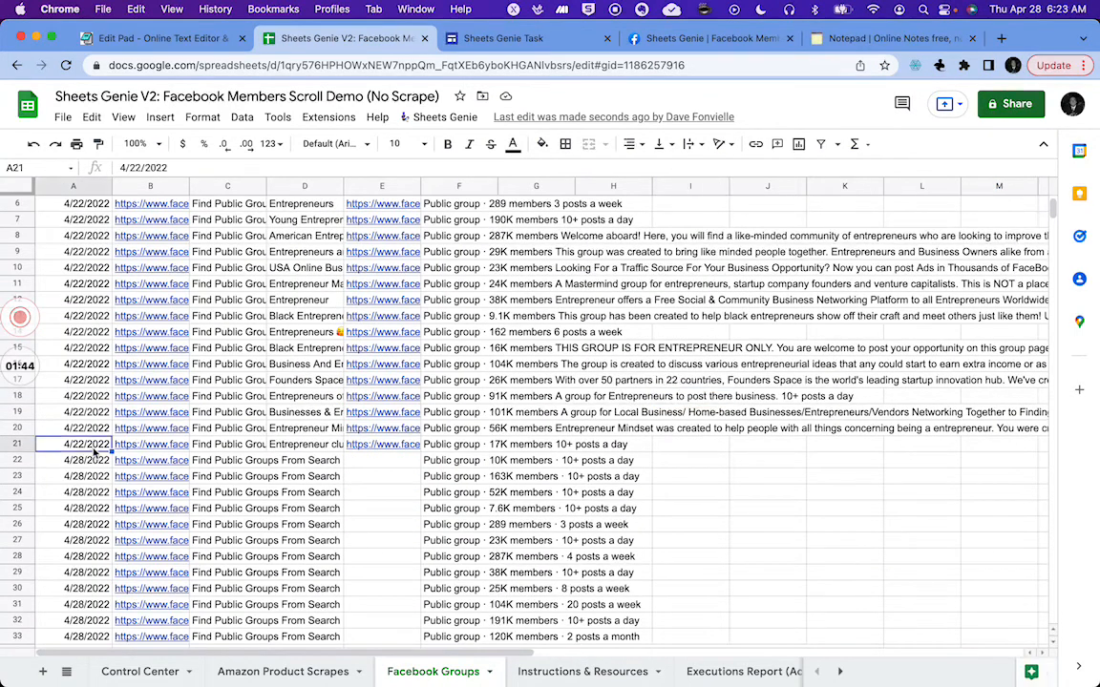
key(Right)
key(Right)
key(Right)
key(Up)
key(Up)
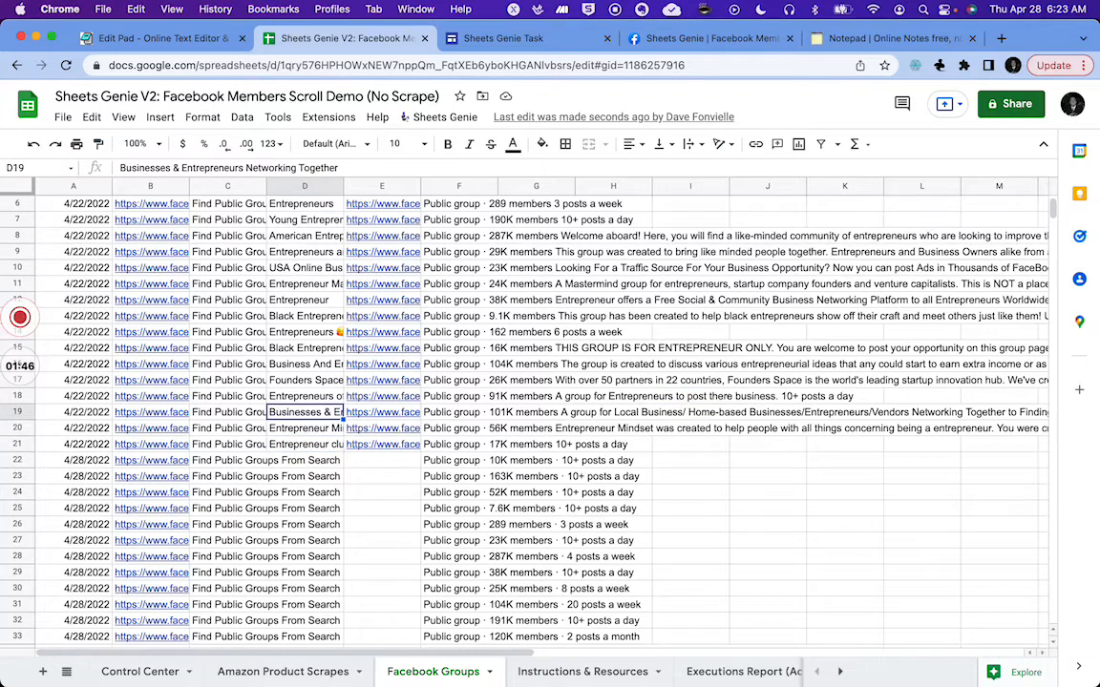
key(Right)
key(Down)
key(Down)
key(super+v)
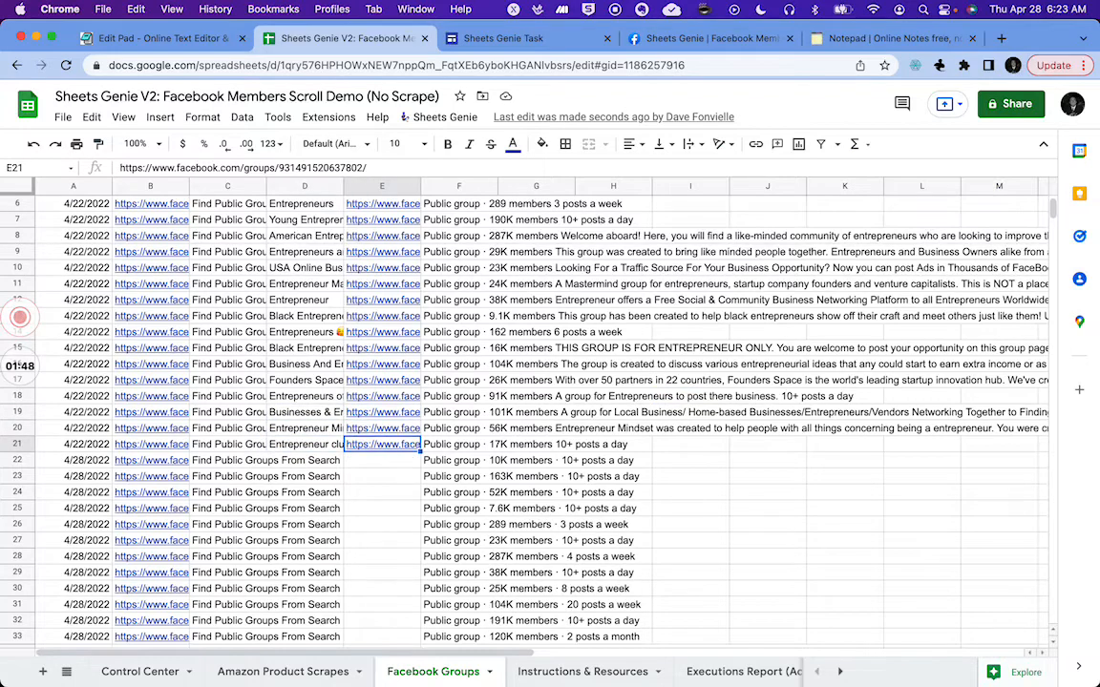
Step: Step through the columns of the newly added 4/28/2022 rows to compare them with earlier results
click(227, 460)
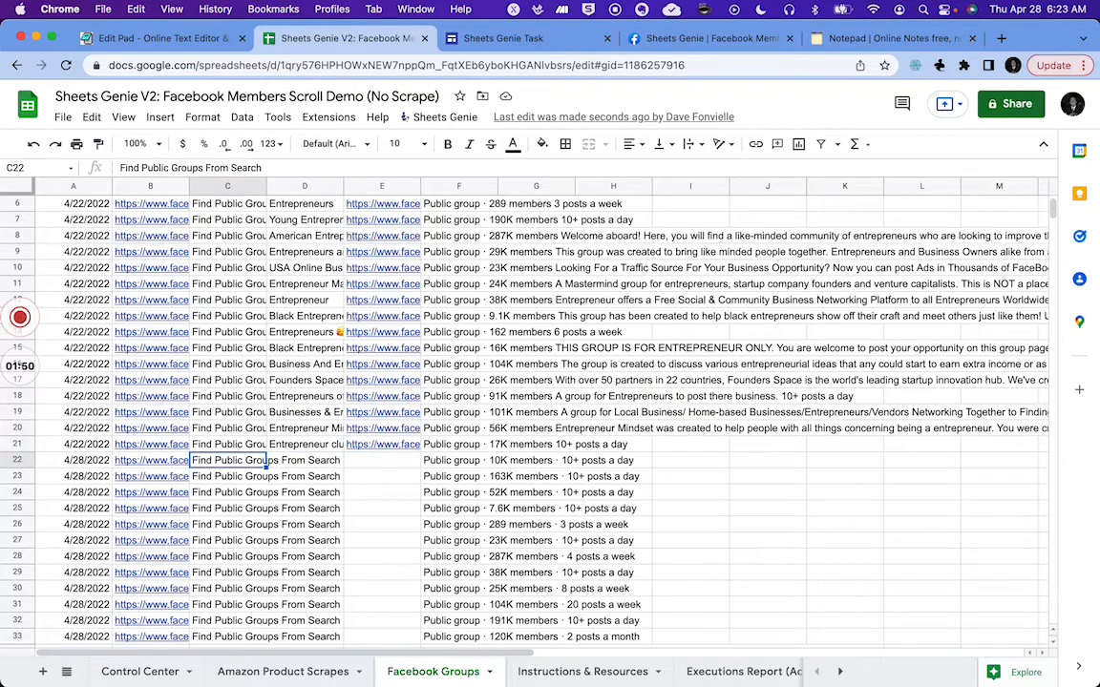
key(Left)
key(Left)
key(Right)
key(Right)
key(Up)
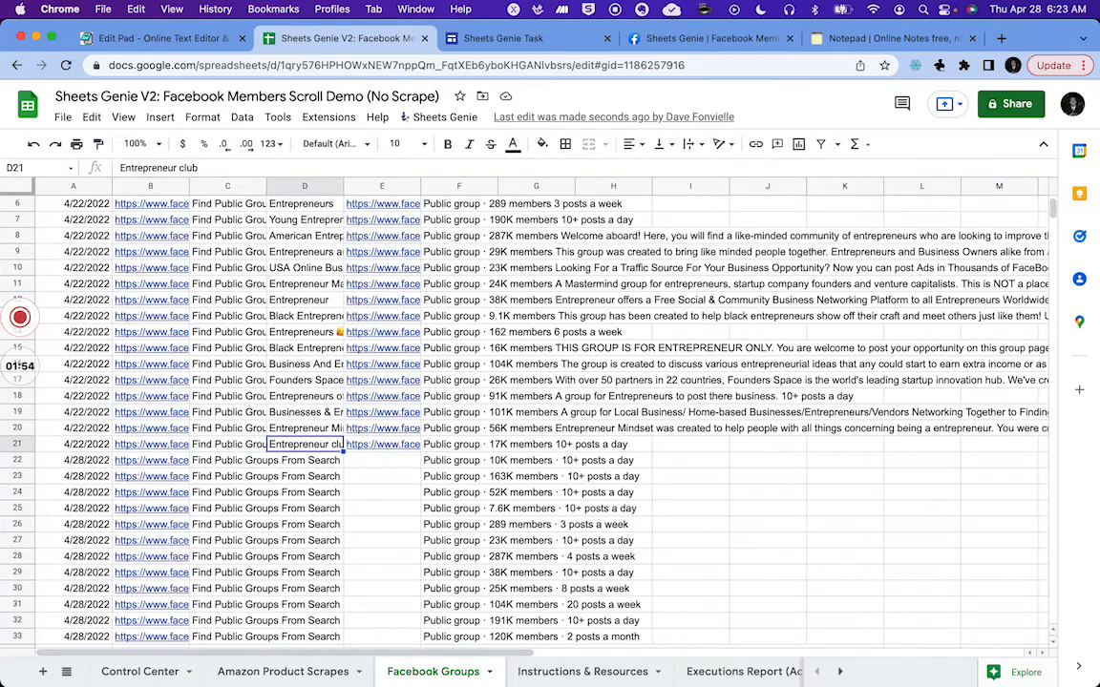
key(Right)
key(Right)
key(Right)
key(Down)
key(Down)
key(Up)
key(Left)
key(Left)
key(Left)
key(Left)
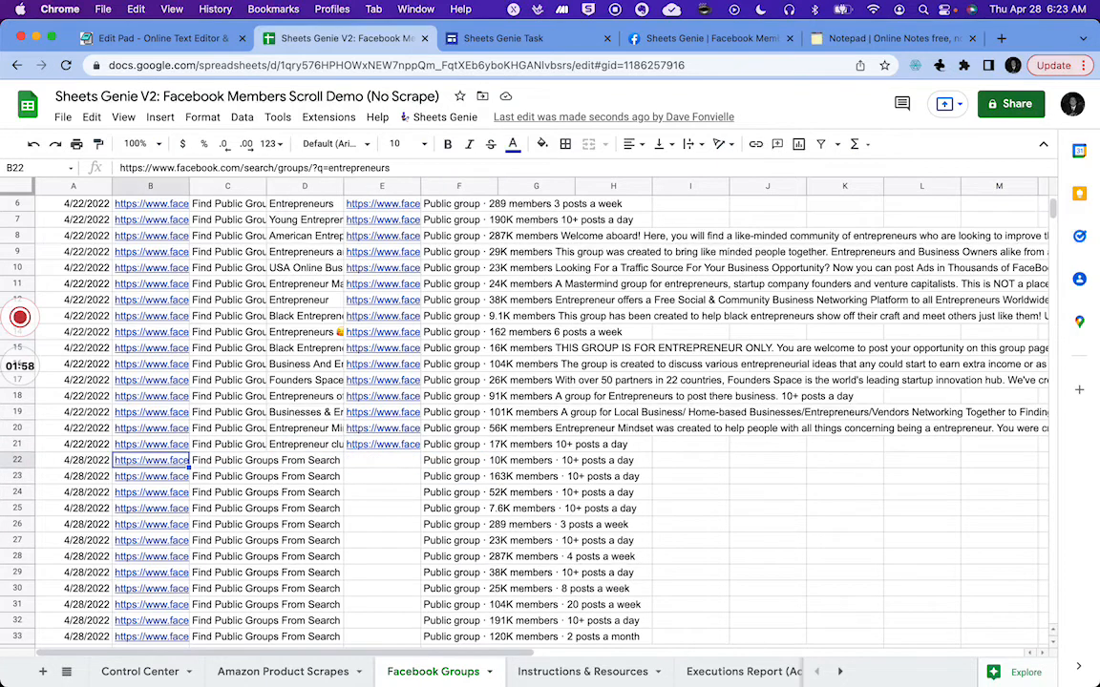
key(Right)
key(Right)
key(Right)
key(Right)
key(Right)
key(Right)
key(Right)
key(Left)
key(Left)
key(Left)
key(Left)
key(Left)
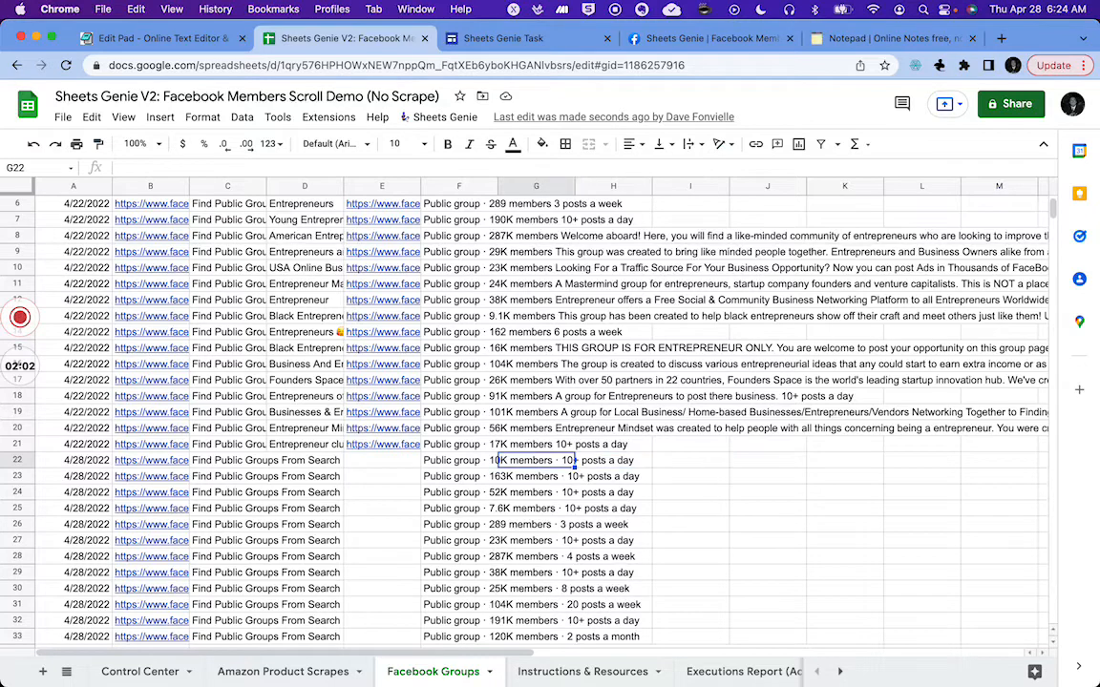
key(Left)
key(Left)
key(Left)
key(Right)
key(Right)
key(Right)
key(Right)
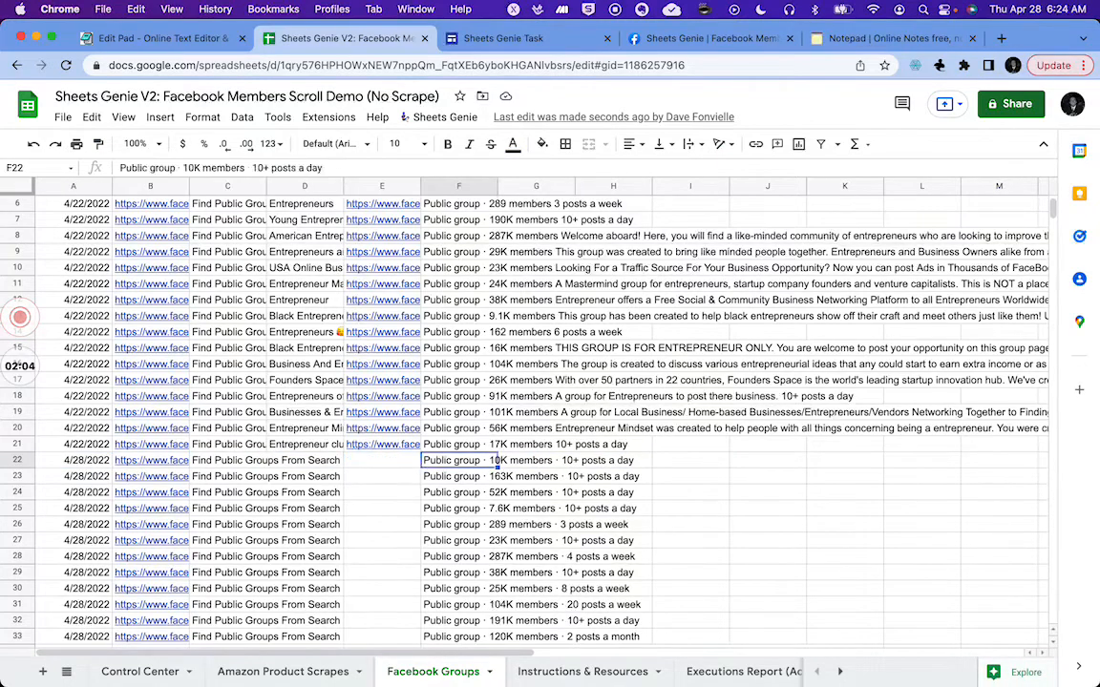
key(Right)
key(Right)
key(Right)
key(Right)
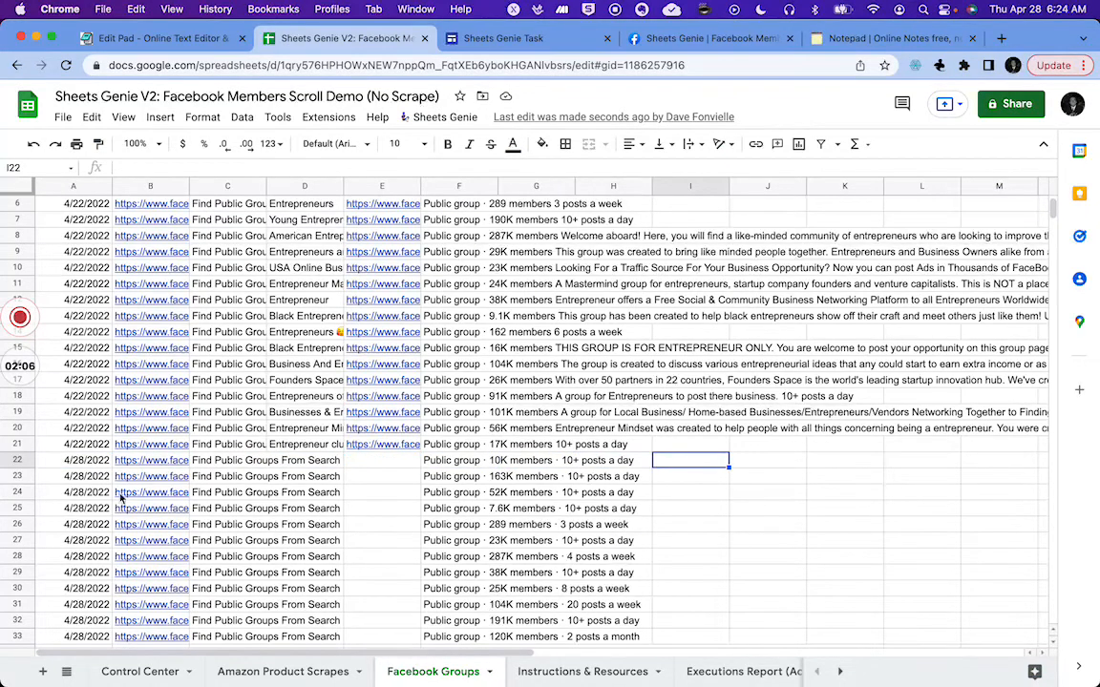
Step: Open Task G's start URL from the Control Center in Facebook, then return to the spreadsheet
click(132, 673)
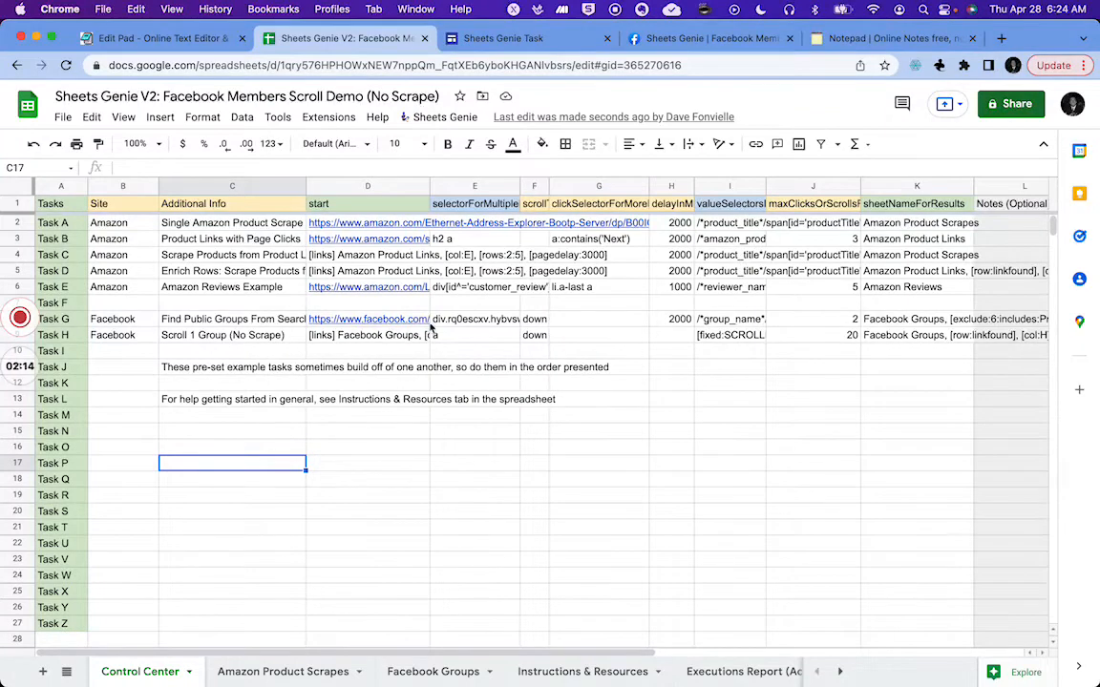
click(336, 322)
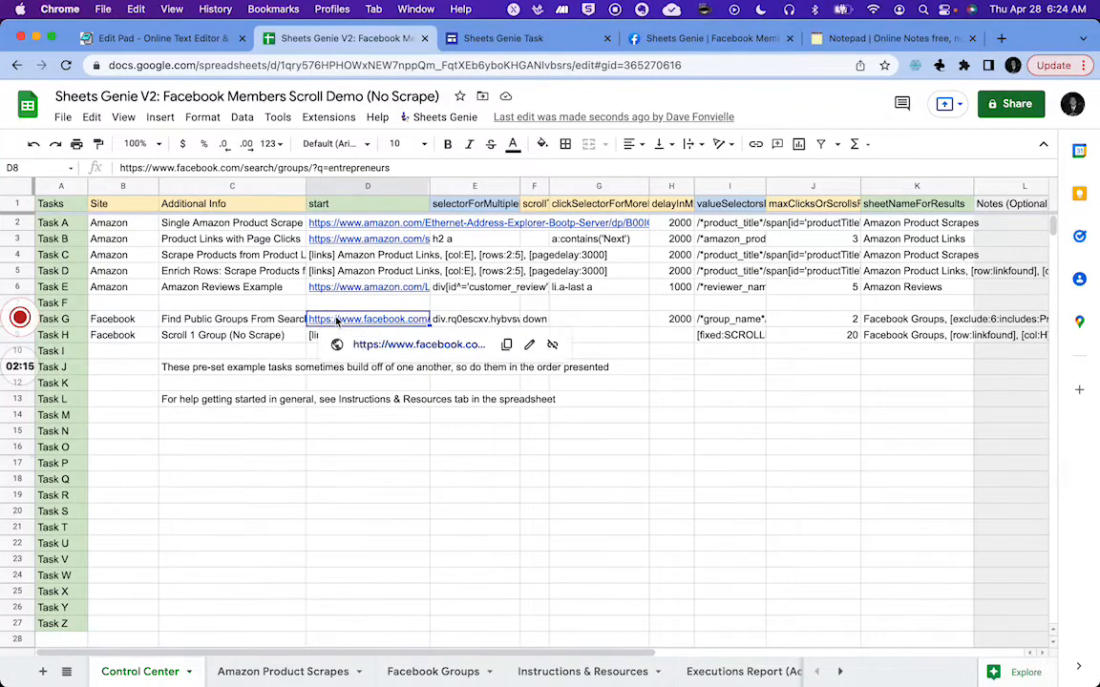
click(385, 349)
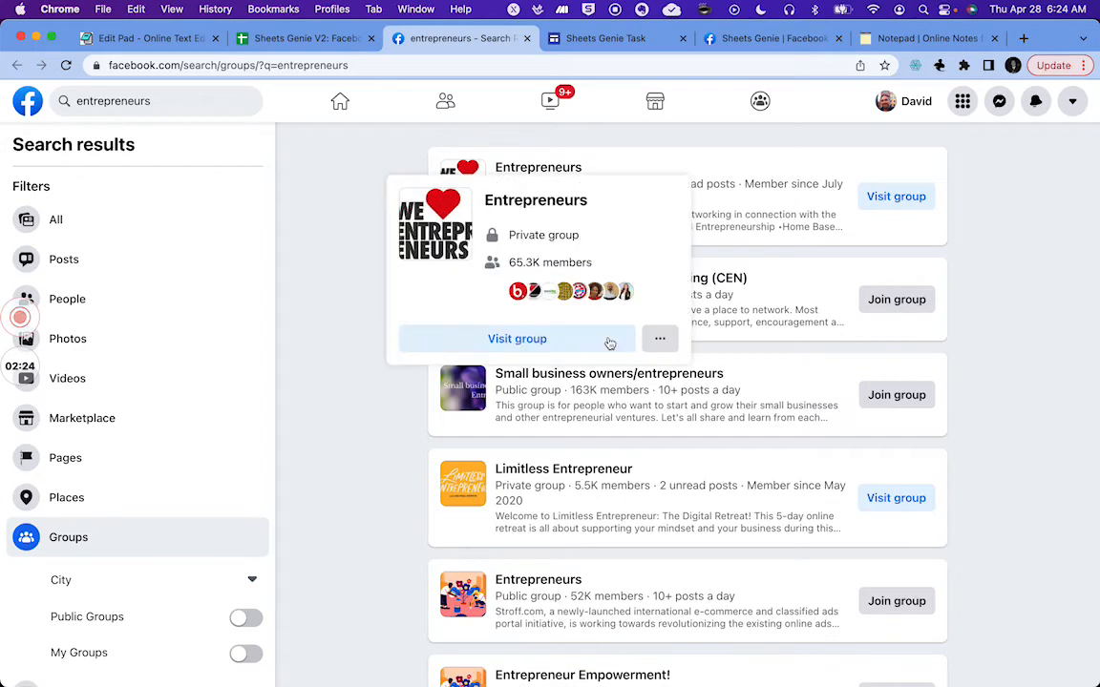
click(260, 38)
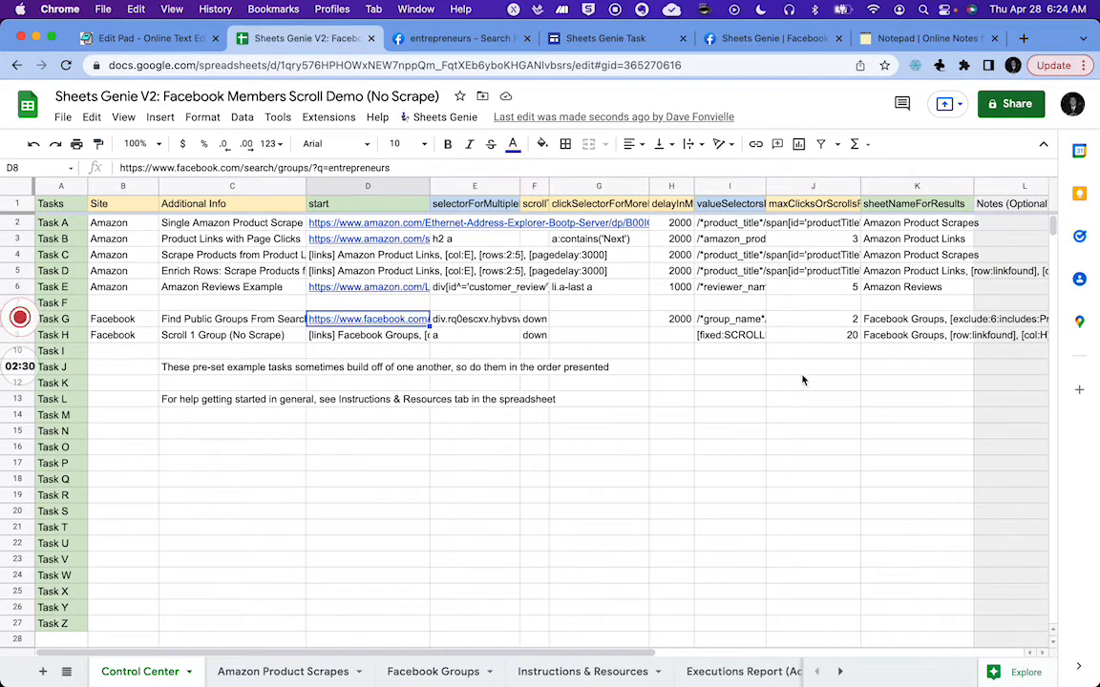
Step: Open the Sheets Genie Recipes link from the Instructions & Resources sheet
scroll(802, 380, right, 2)
scroll(803, 380, left, 2)
click(559, 672)
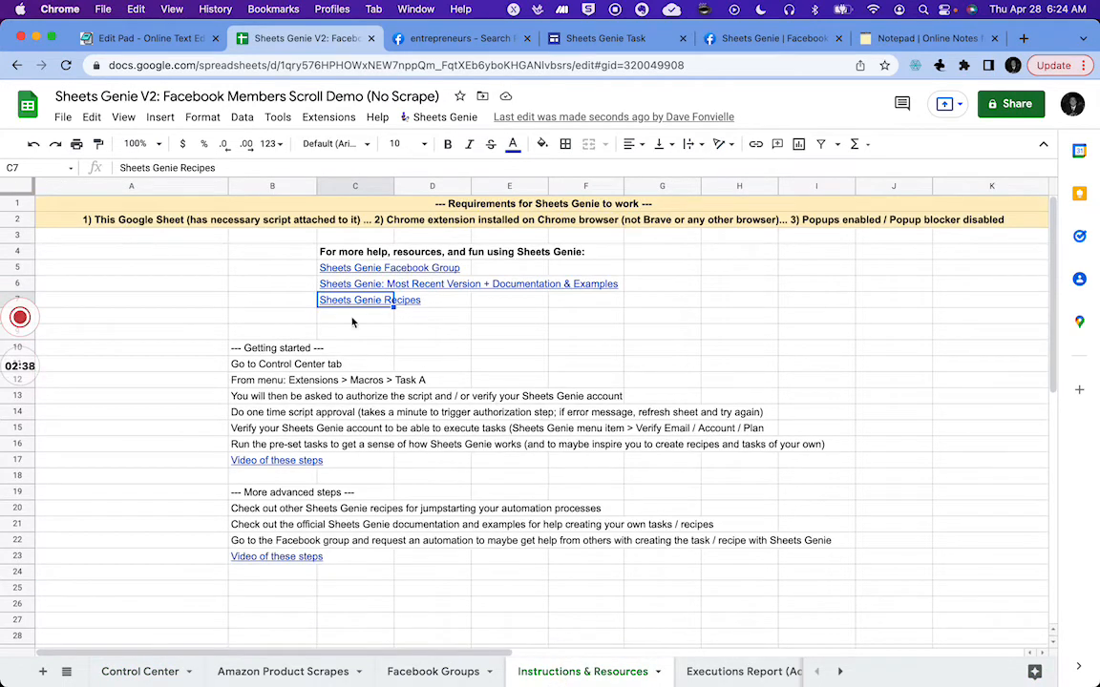
mouse_move(336, 305)
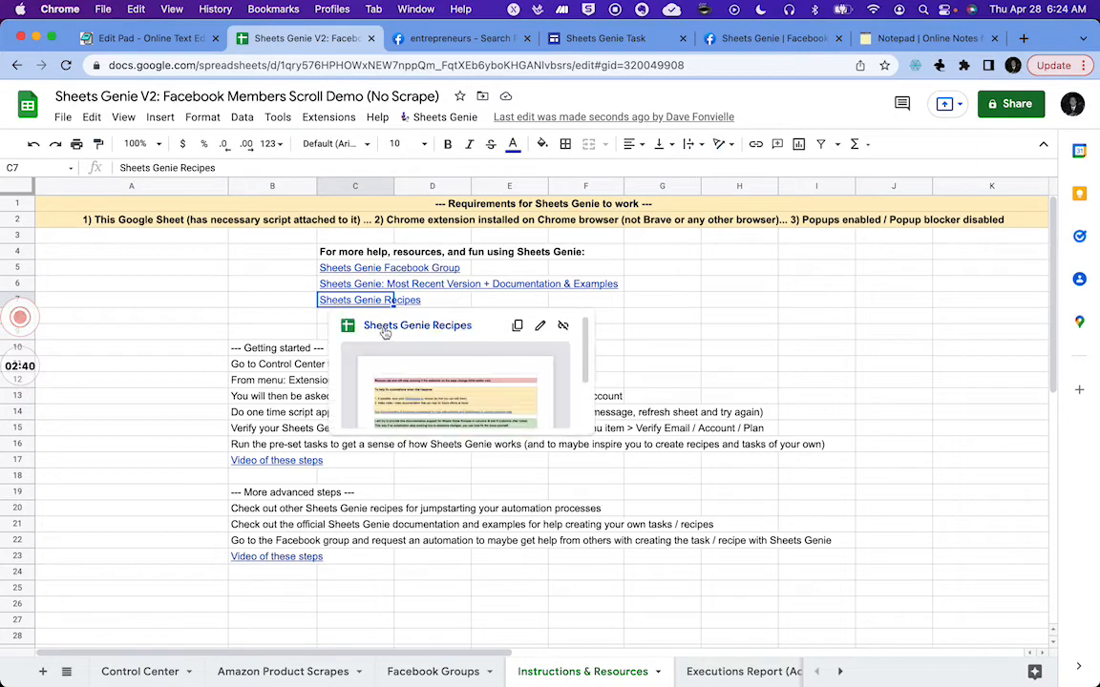
click(388, 331)
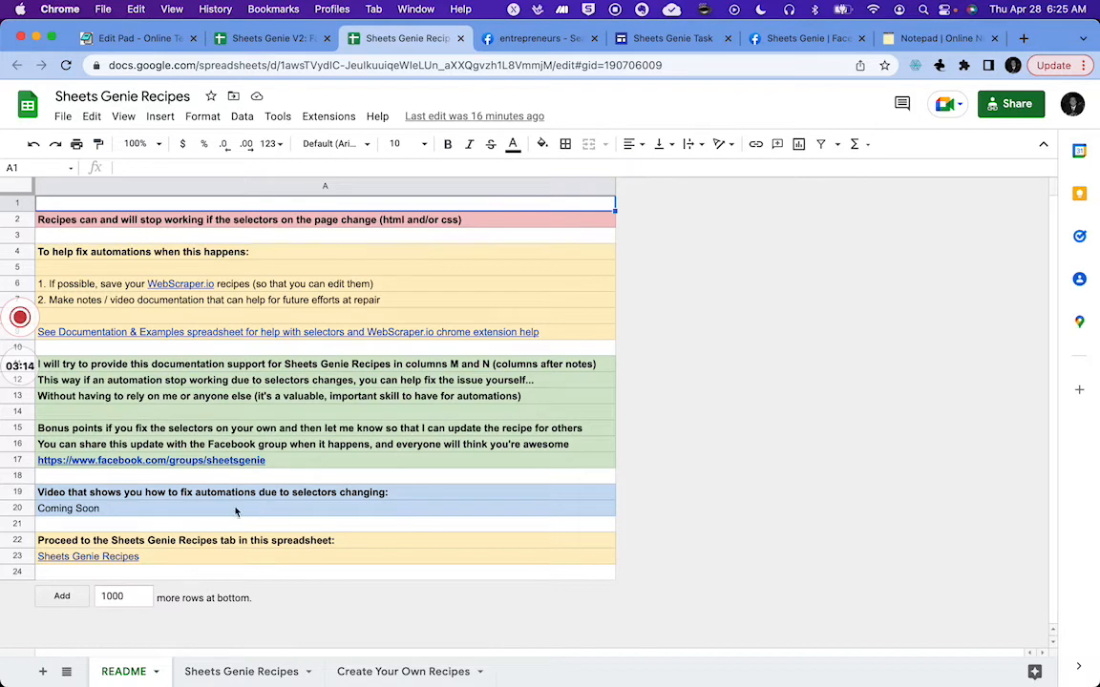
Step: Go to the Sheets Genie Recipes tab and inspect the Facebook group search recipe's selector cell
click(52, 559)
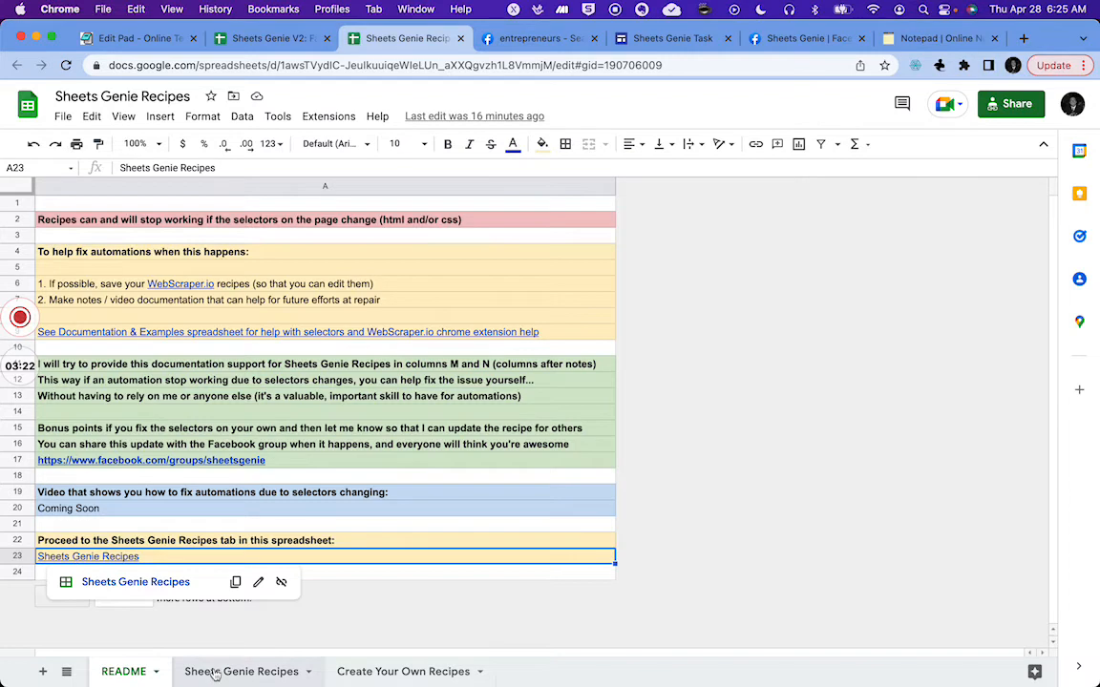
click(145, 584)
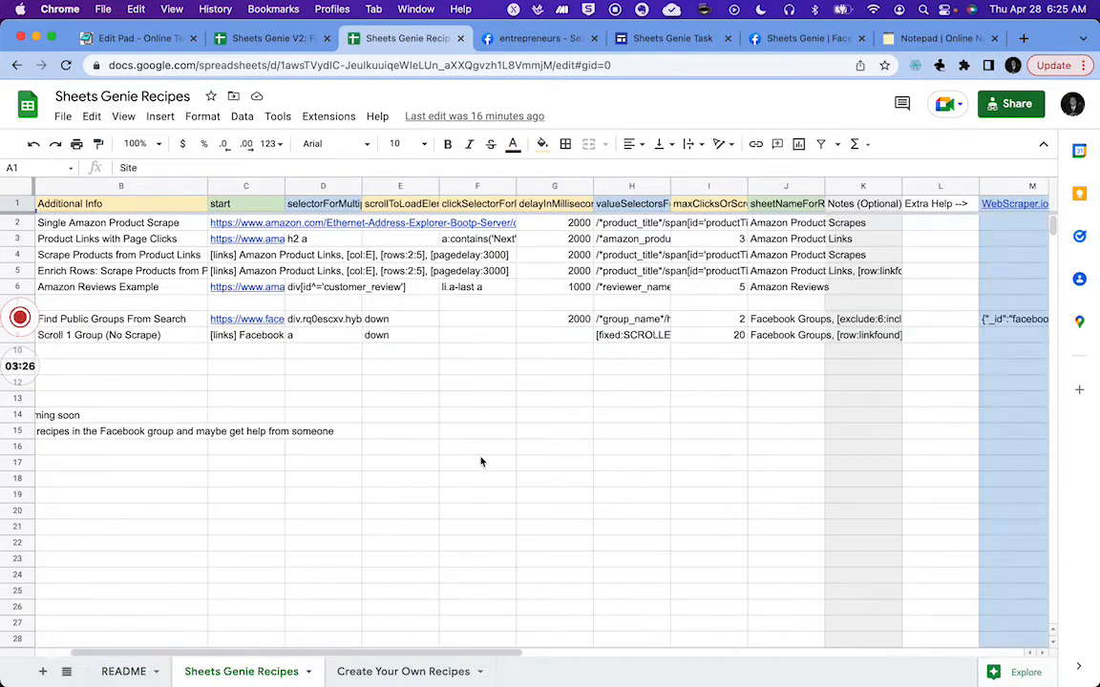
click(164, 302)
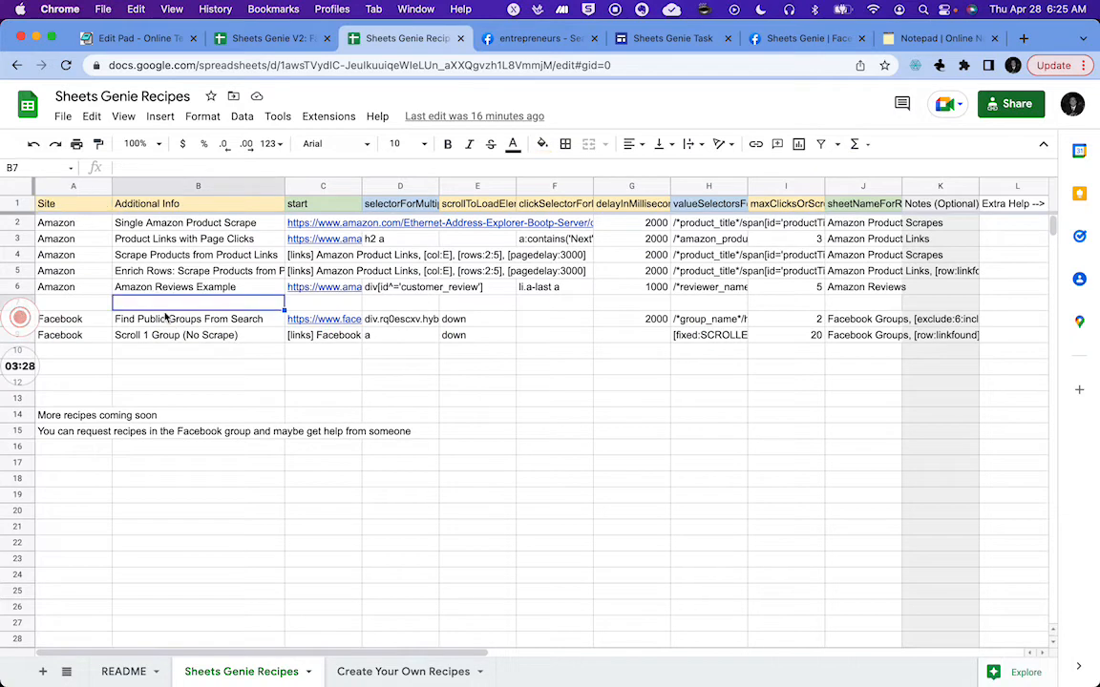
key(Down)
key(Left)
key(Right)
key(Right)
key(Right)
key(Right)
key(Right)
key(Right)
key(Right)
key(Right)
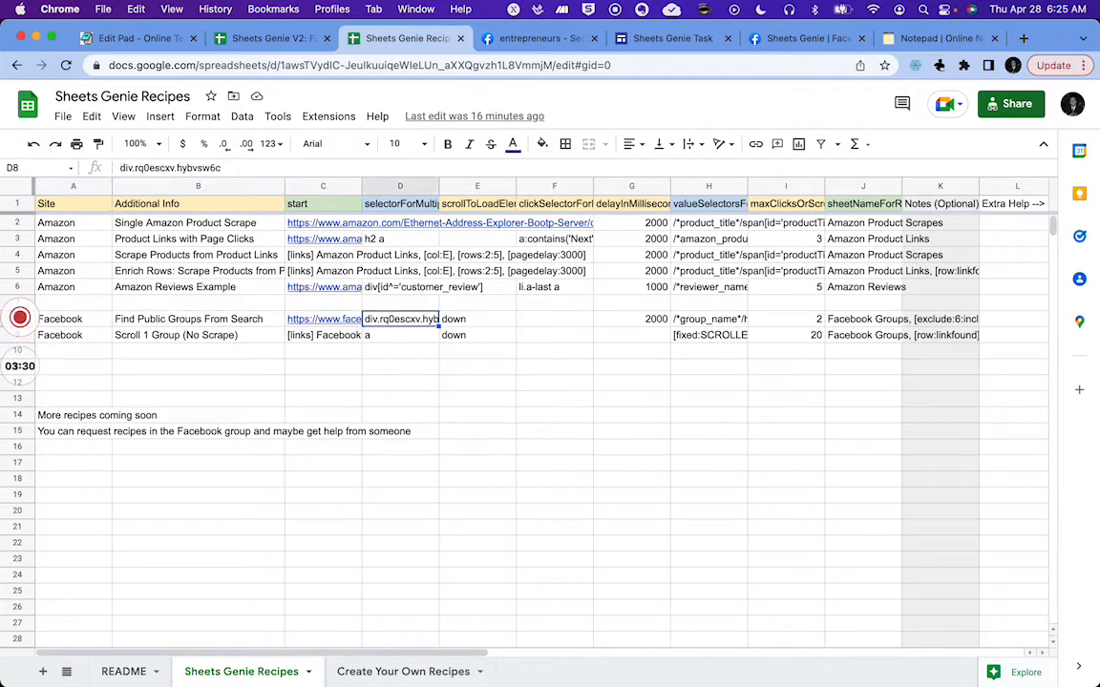
Step: Step through the Facebook group search recipe's cells, including its WebScraper.io recipe column, to review each value
key(Left)
key(Left)
key(Left)
key(Left)
key(Left)
key(Left)
key(Left)
key(Left)
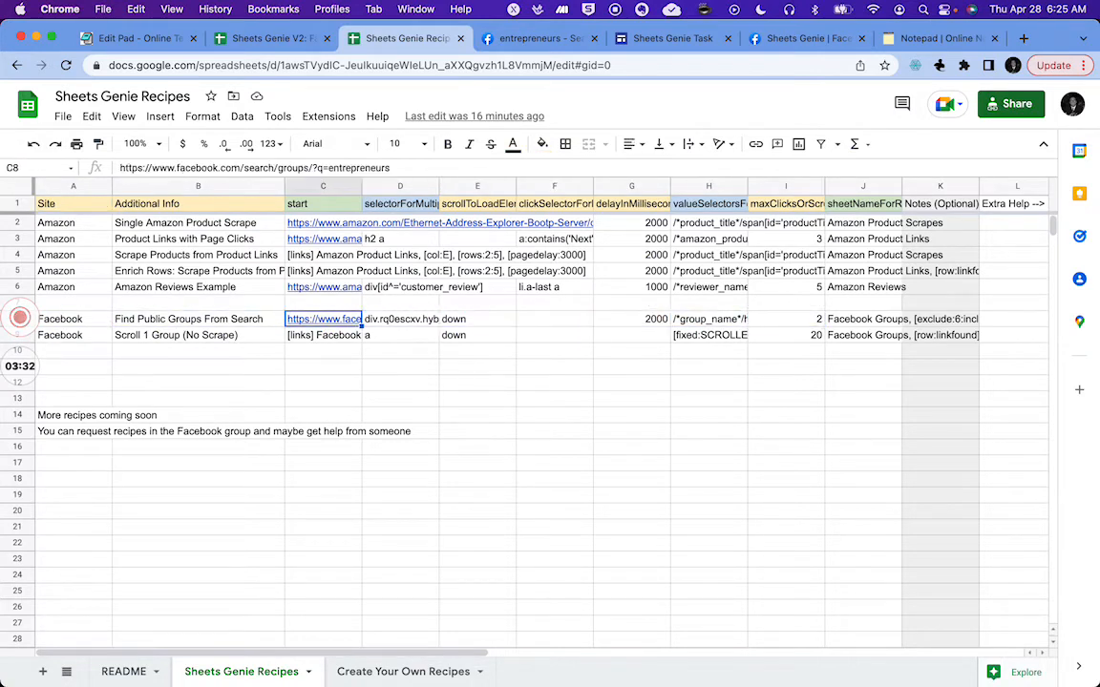
key(Right)
key(Right)
key(Right)
key(Right)
key(Right)
key(Right)
key(Right)
key(Right)
key(Right)
key(Right)
key(Right)
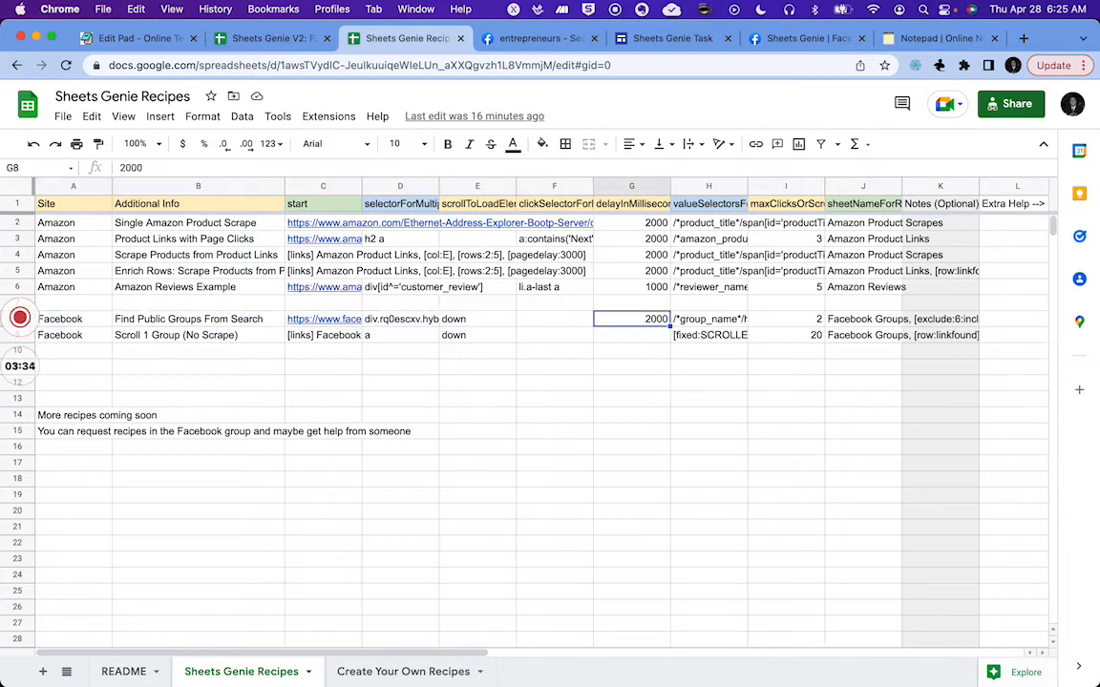
key(Right)
key(Right)
key(Right)
key(Right)
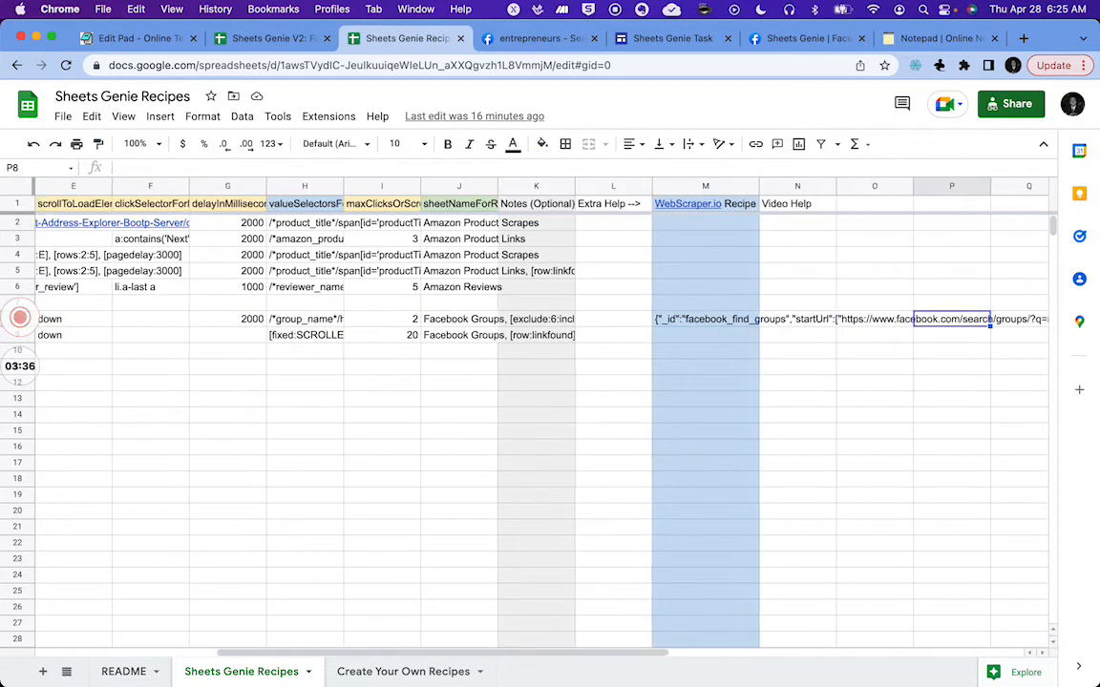
key(Left)
key(Left)
key(Left)
key(Up)
key(Up)
key(Up)
key(Up)
key(Up)
key(Up)
key(Up)
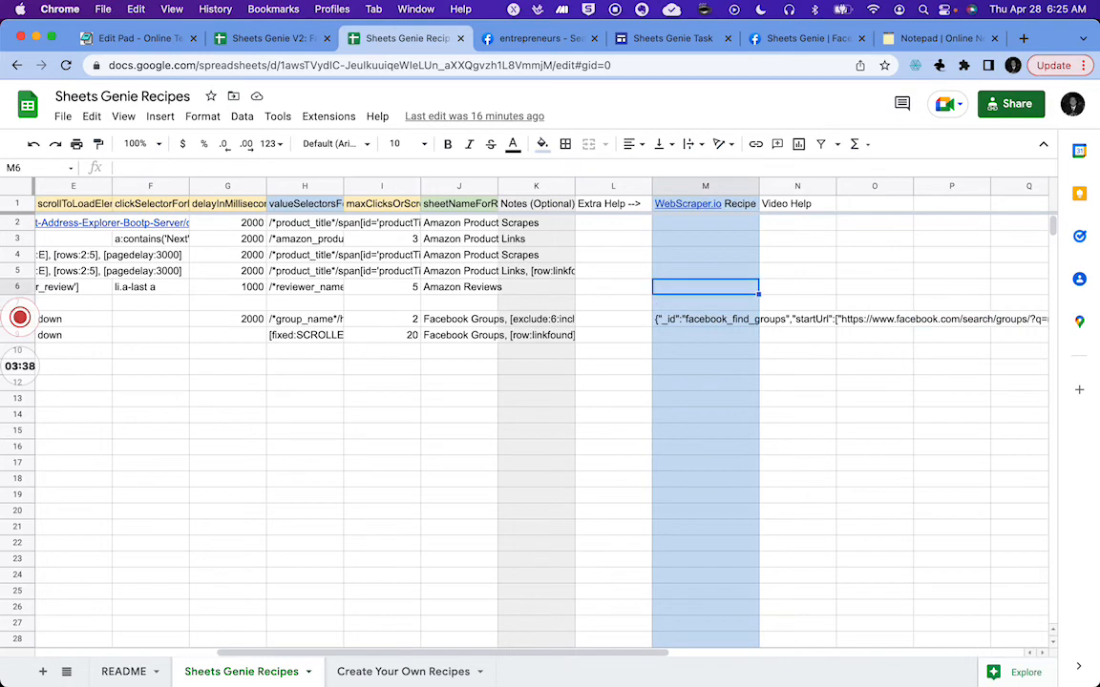
key(Down)
key(Down)
key(Down)
key(Down)
key(Down)
key(Down)
key(Down)
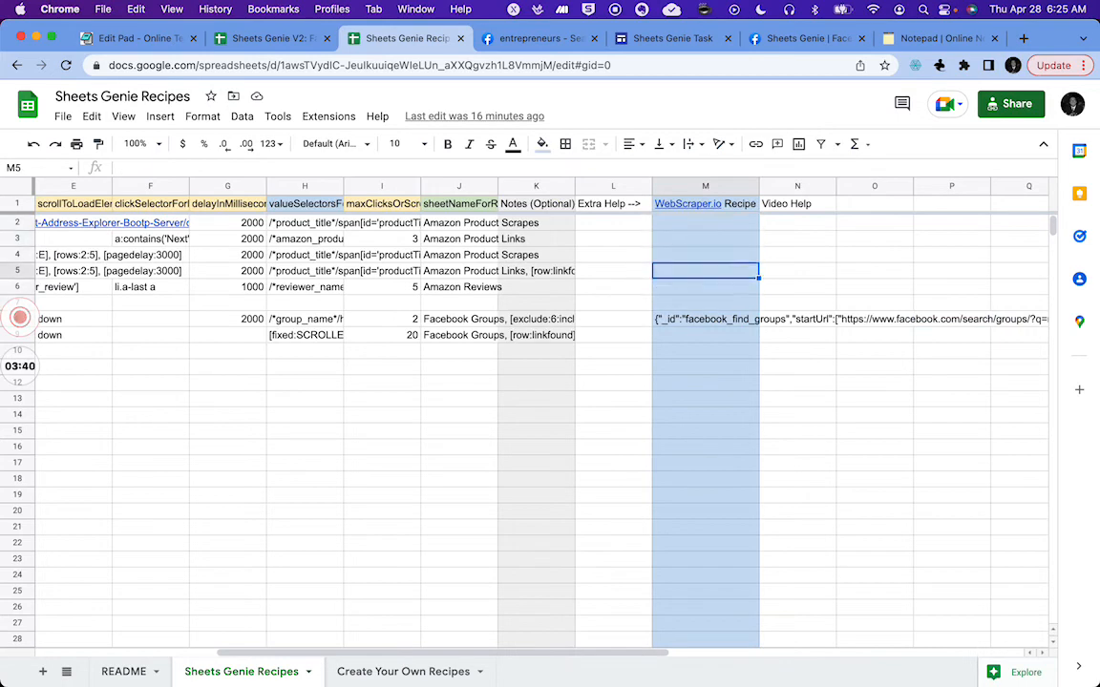
key(Up)
key(Up)
key(Up)
key(Up)
key(Up)
key(Up)
key(Up)
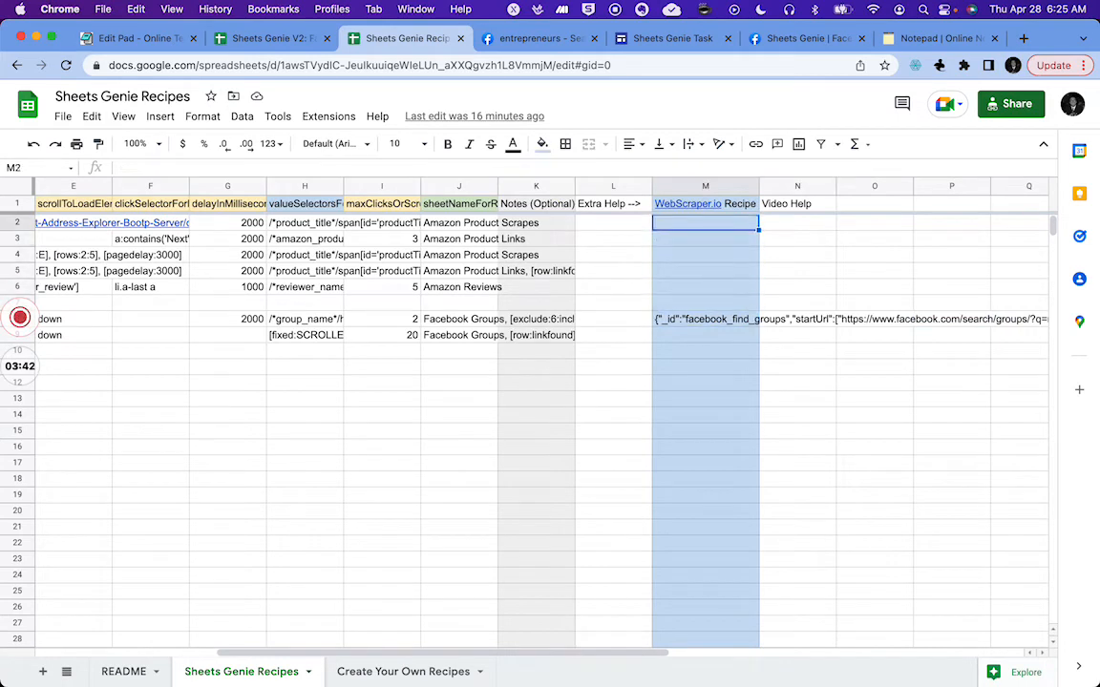
key(Down)
key(Down)
key(Down)
key(Down)
key(Down)
key(Down)
key(Down)
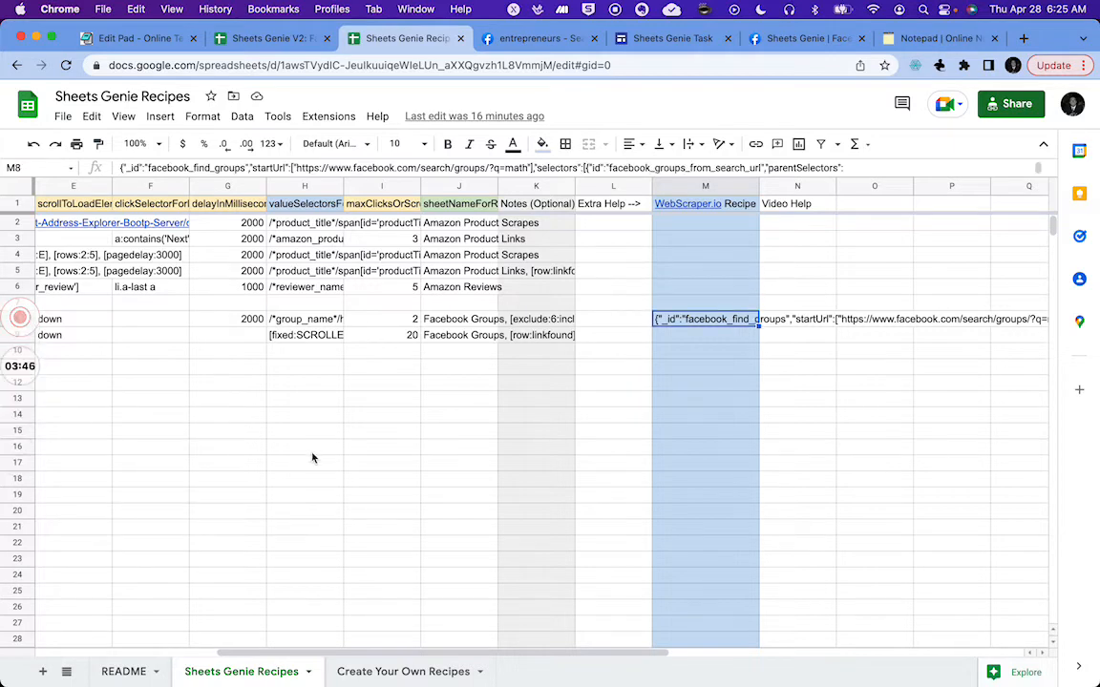
scroll(312, 457, left, 5)
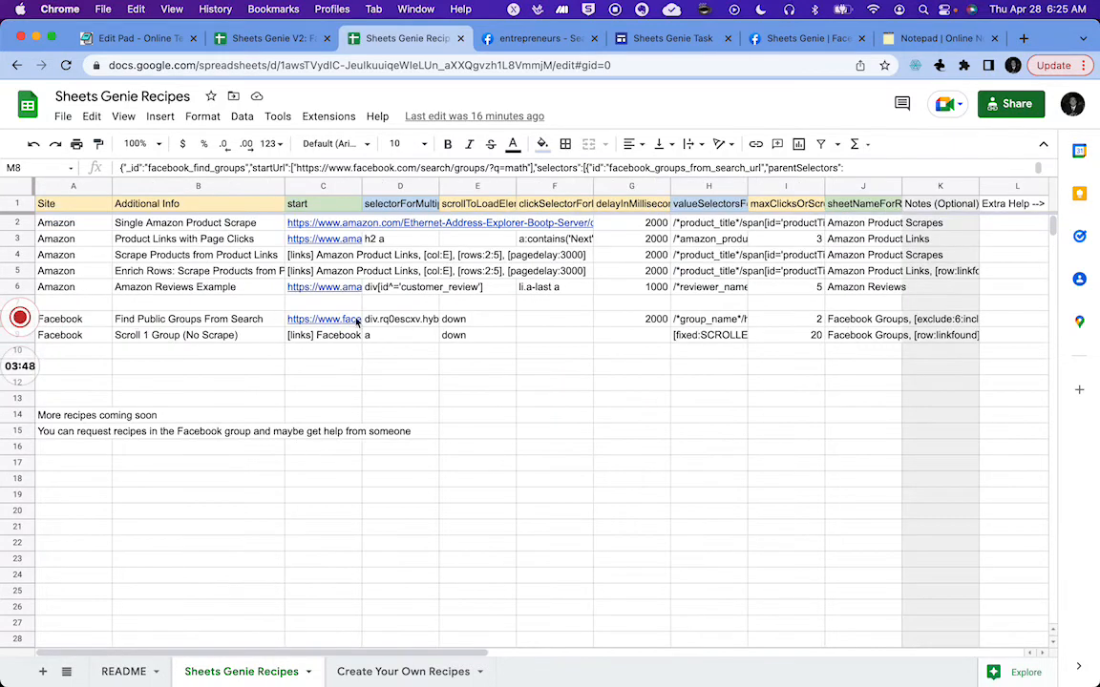
scroll(498, 375, right, 5)
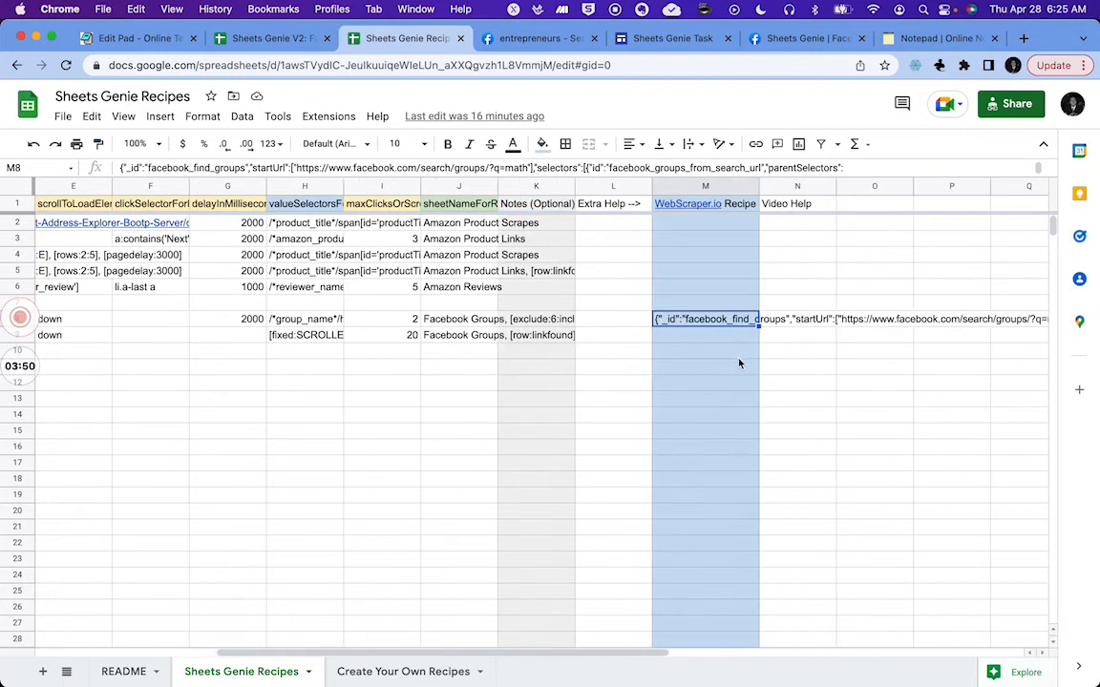
Step: Copy the Facebook group search recipe's WebScraper.io recipe JSON
click(704, 352)
click(683, 321)
key(super+c)
click(377, 399)
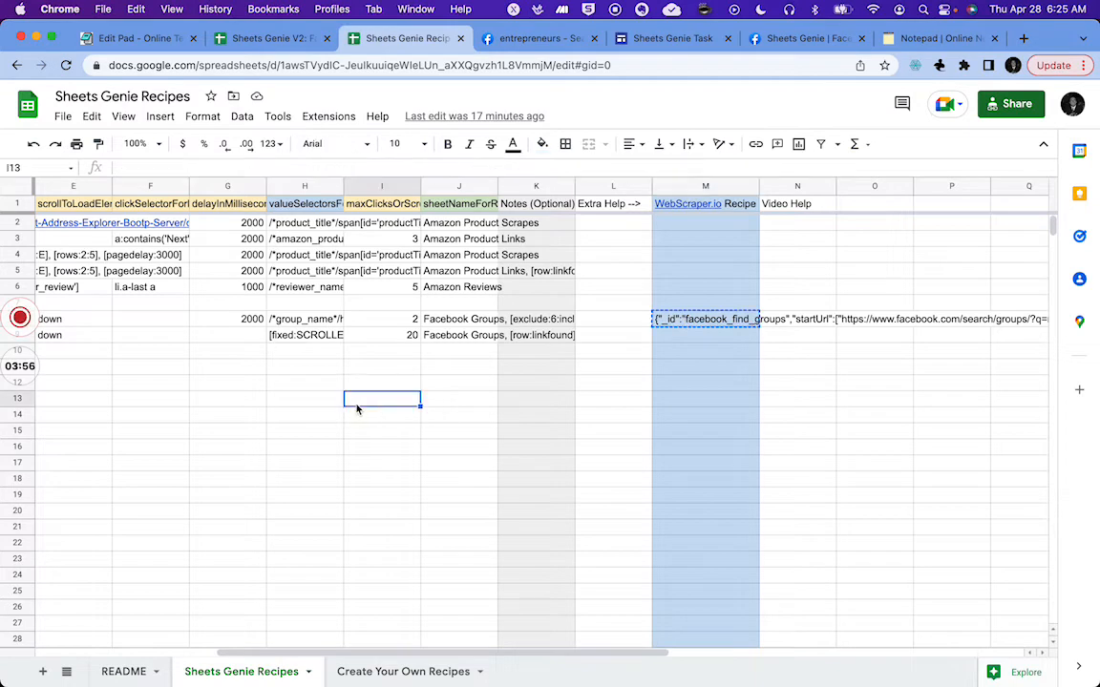
Step: Open the recipe's start URL for the entrepreneurs group search in Facebook and close the older duplicate search tab
scroll(270, 378, left, 5)
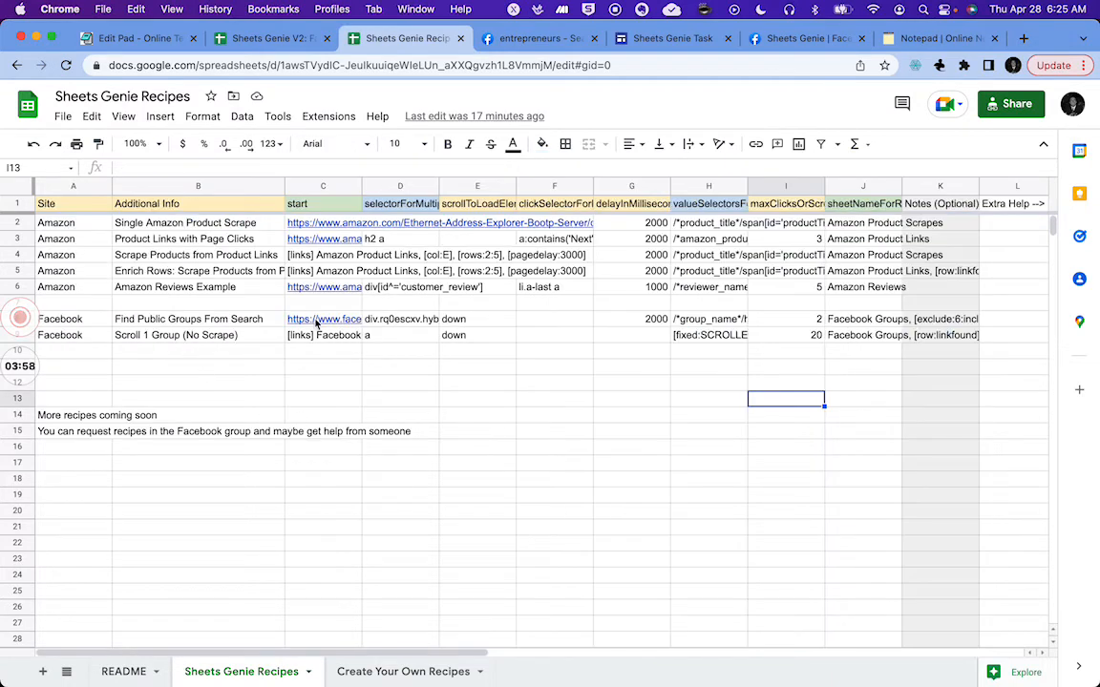
click(313, 324)
click(355, 345)
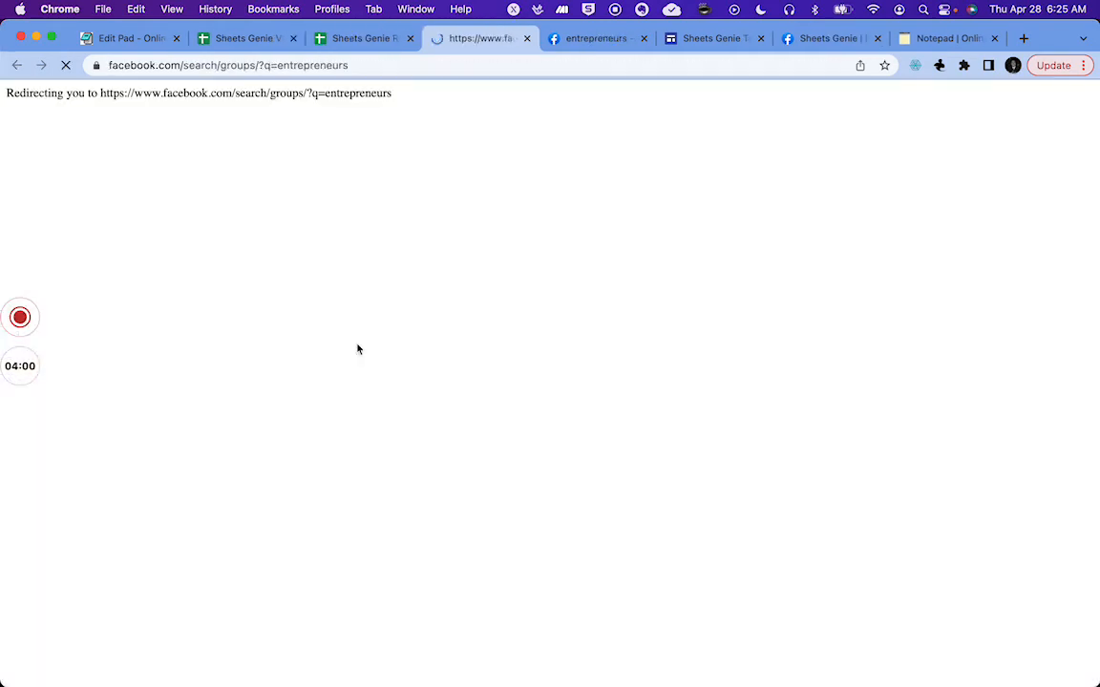
click(643, 38)
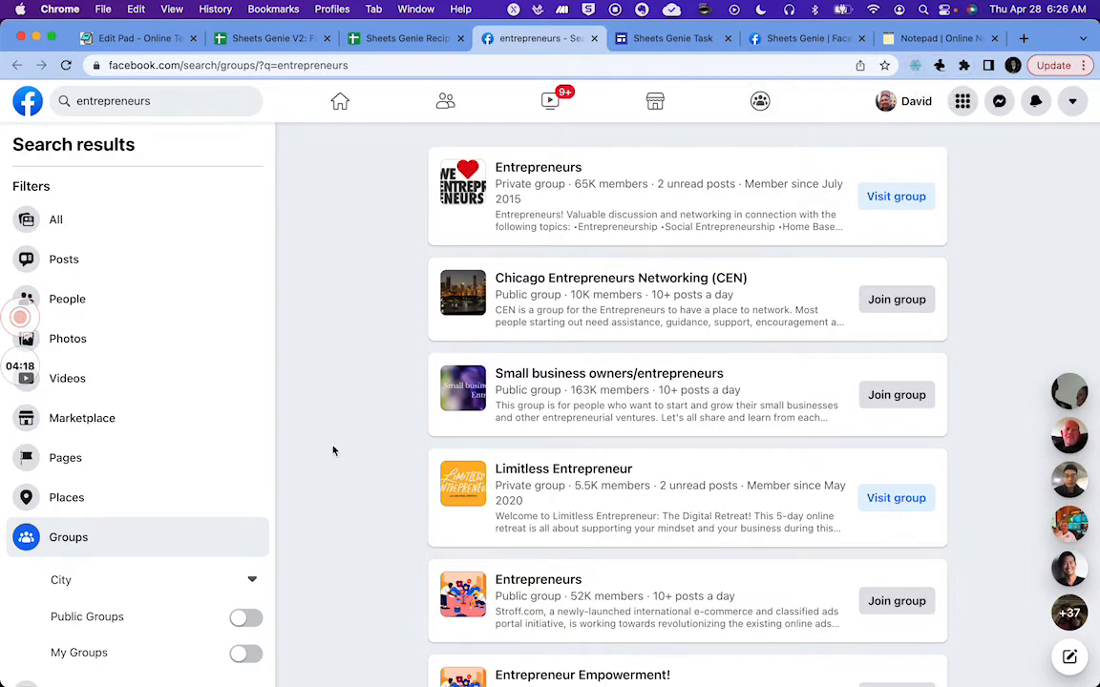
Step: Import the copied recipe JSON into the Web Scraper developer panel as a sitemap named facebook_find_groups_04_28_22
right_click(364, 475)
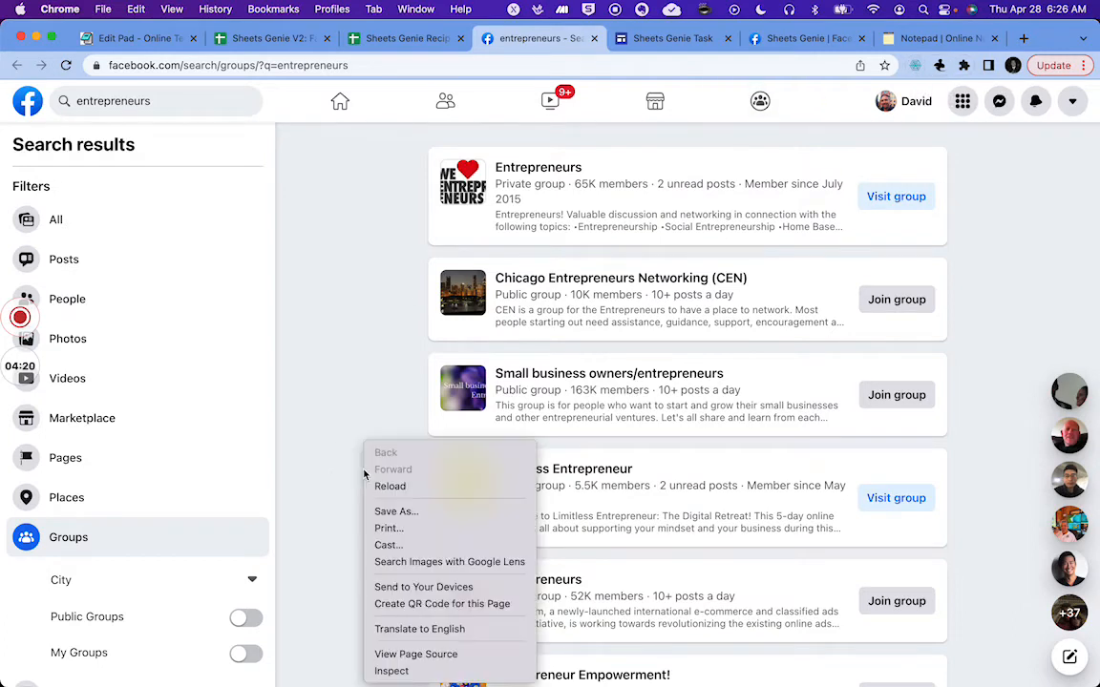
click(391, 671)
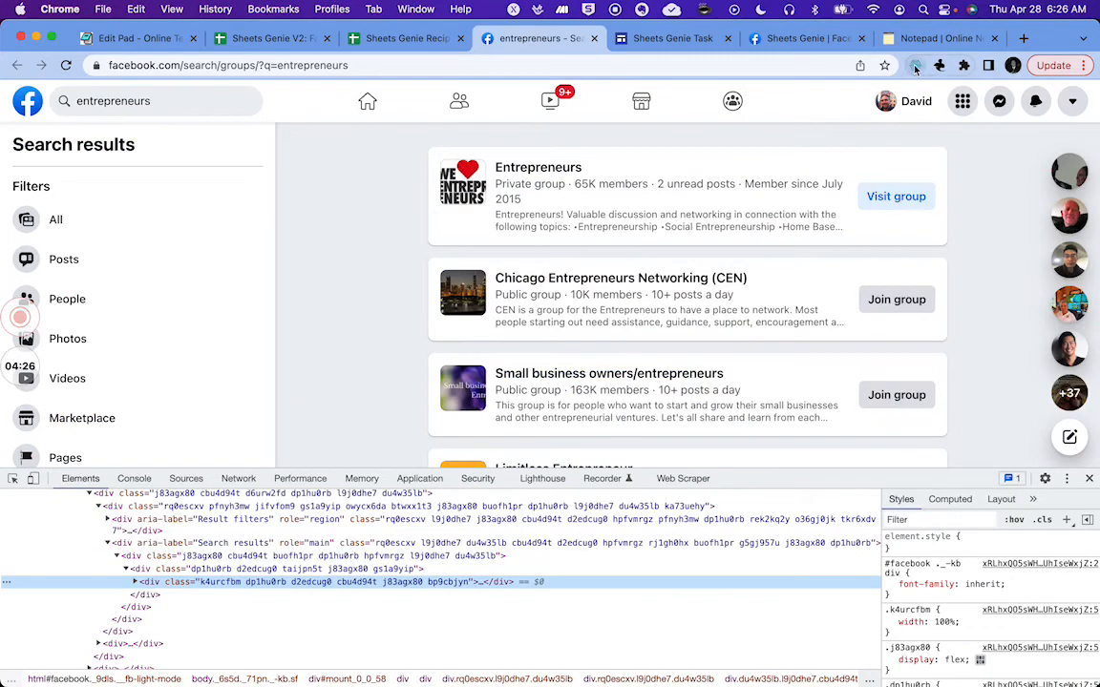
click(690, 480)
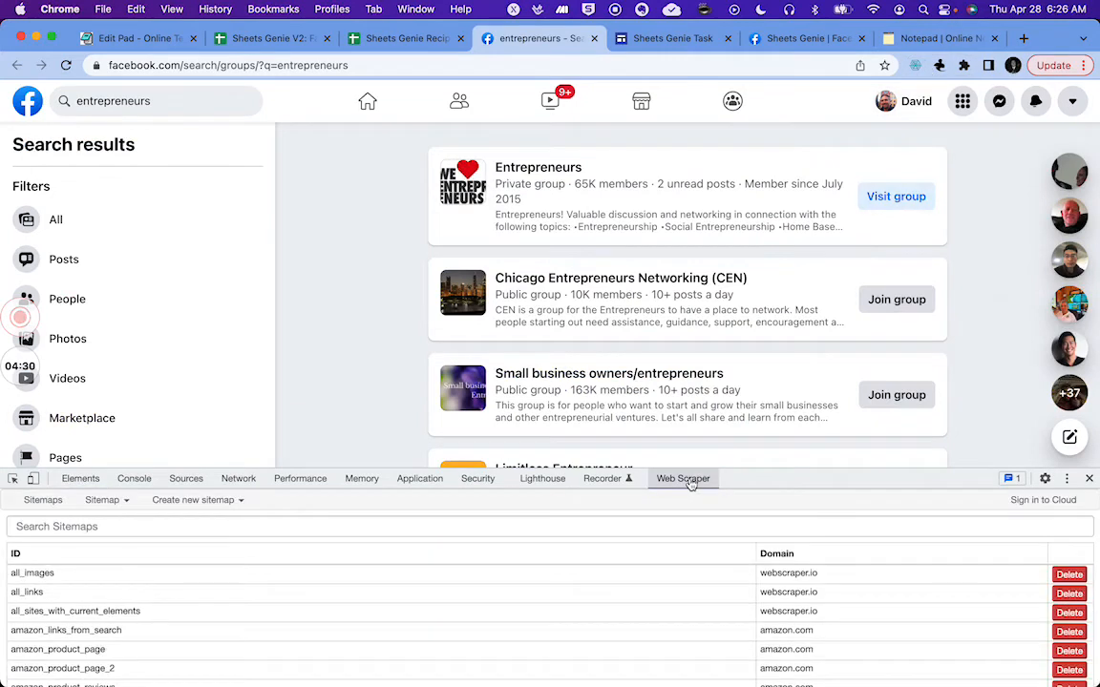
click(238, 508)
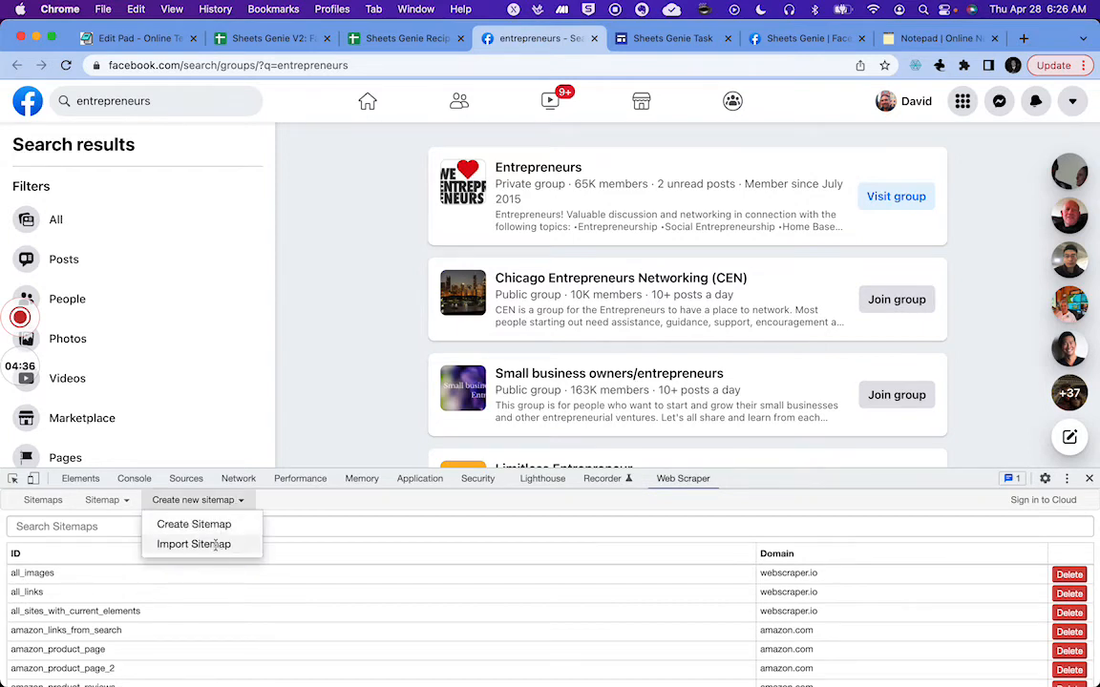
click(217, 546)
click(124, 526)
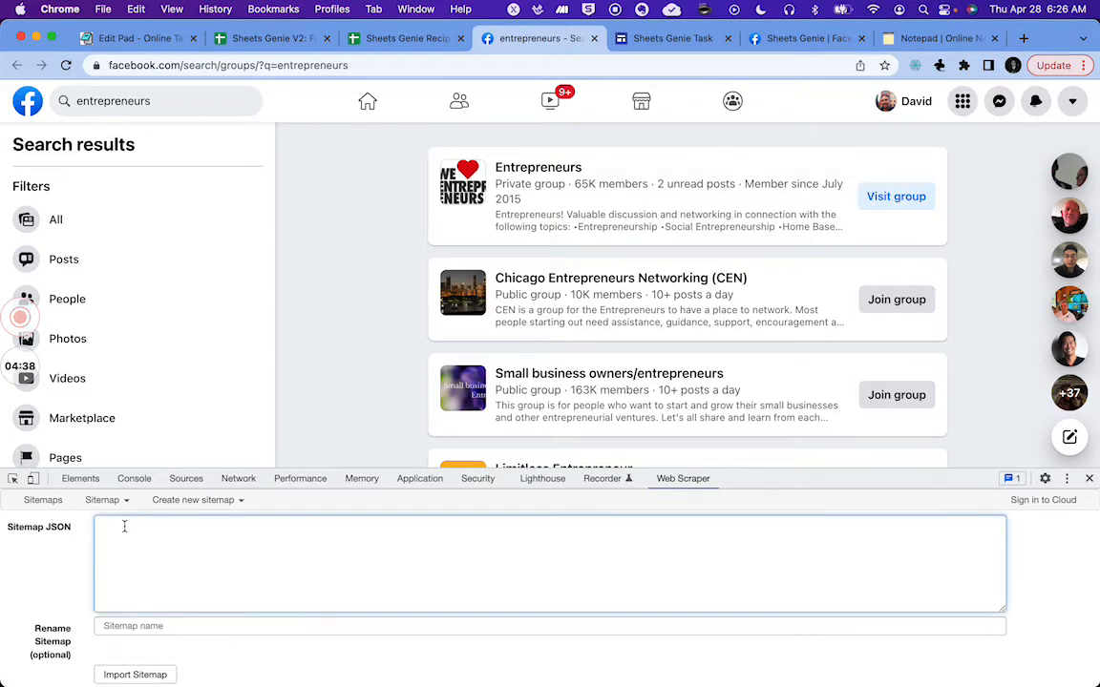
key(super+v)
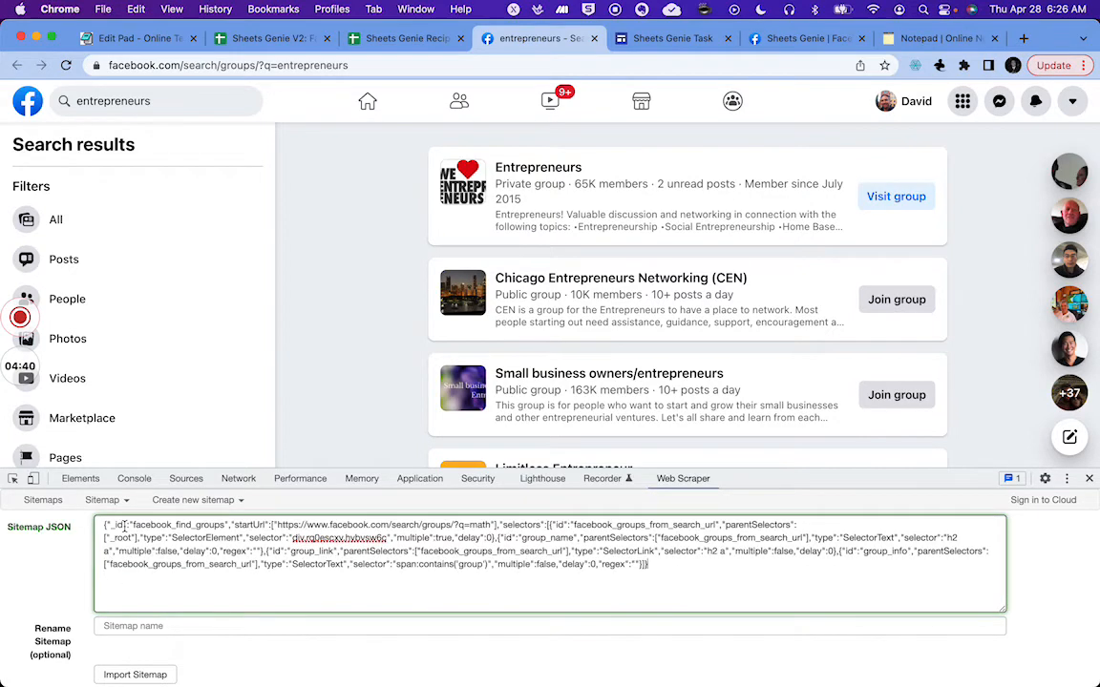
click(124, 626)
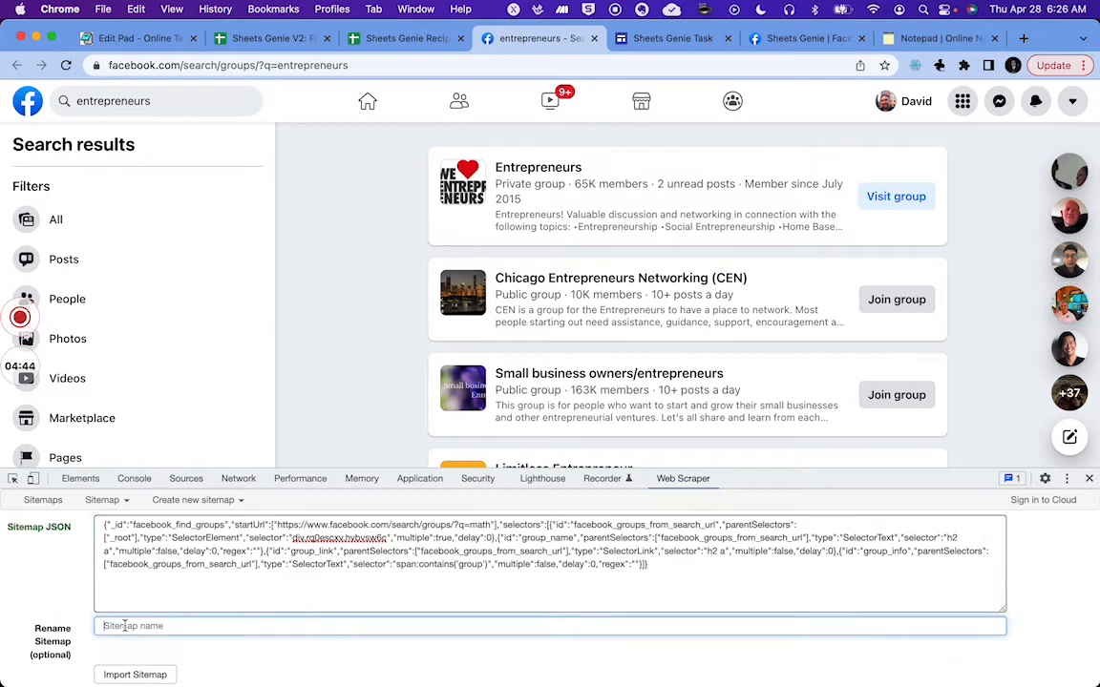
text(facebook_)
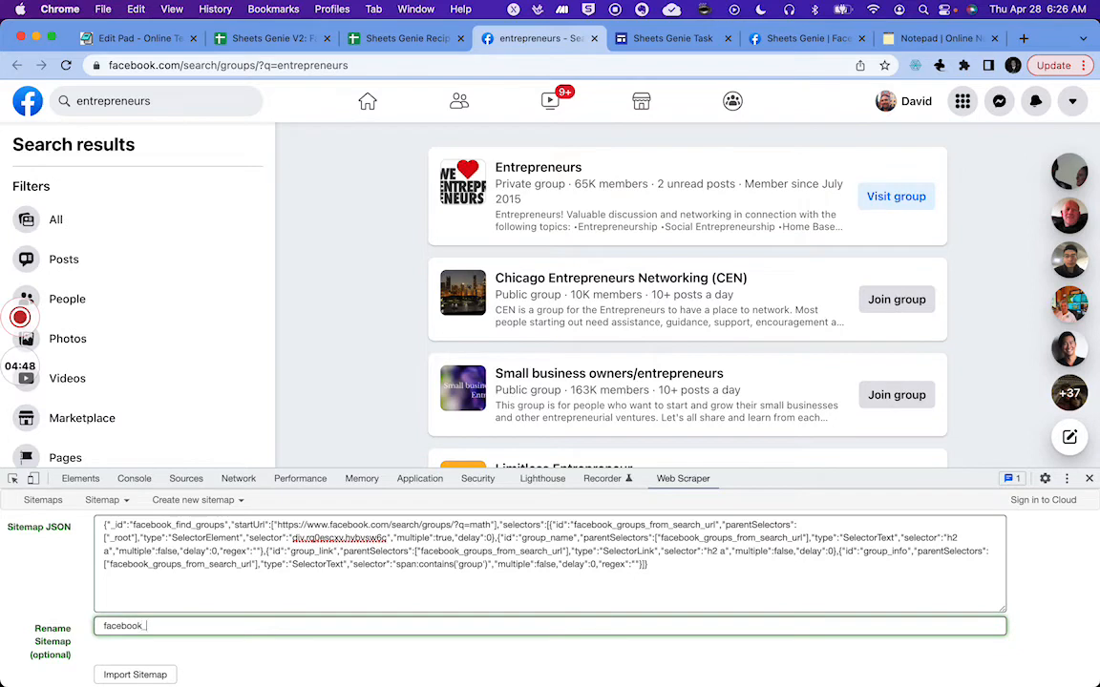
text(find_groups)
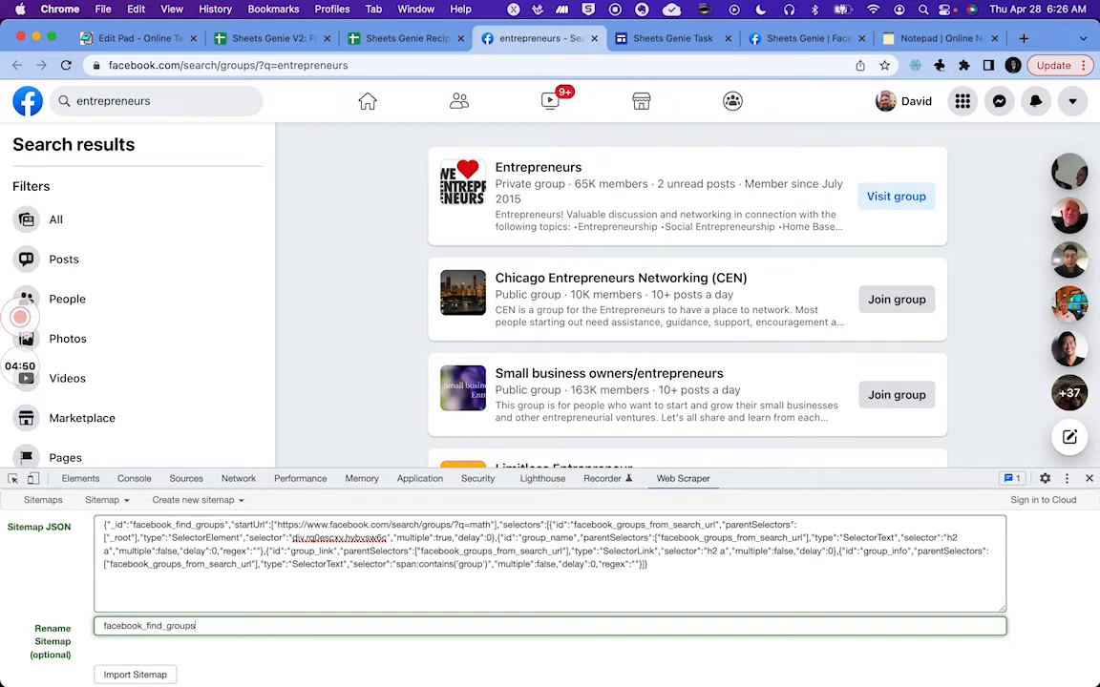
text(_04_28_22)
click(130, 676)
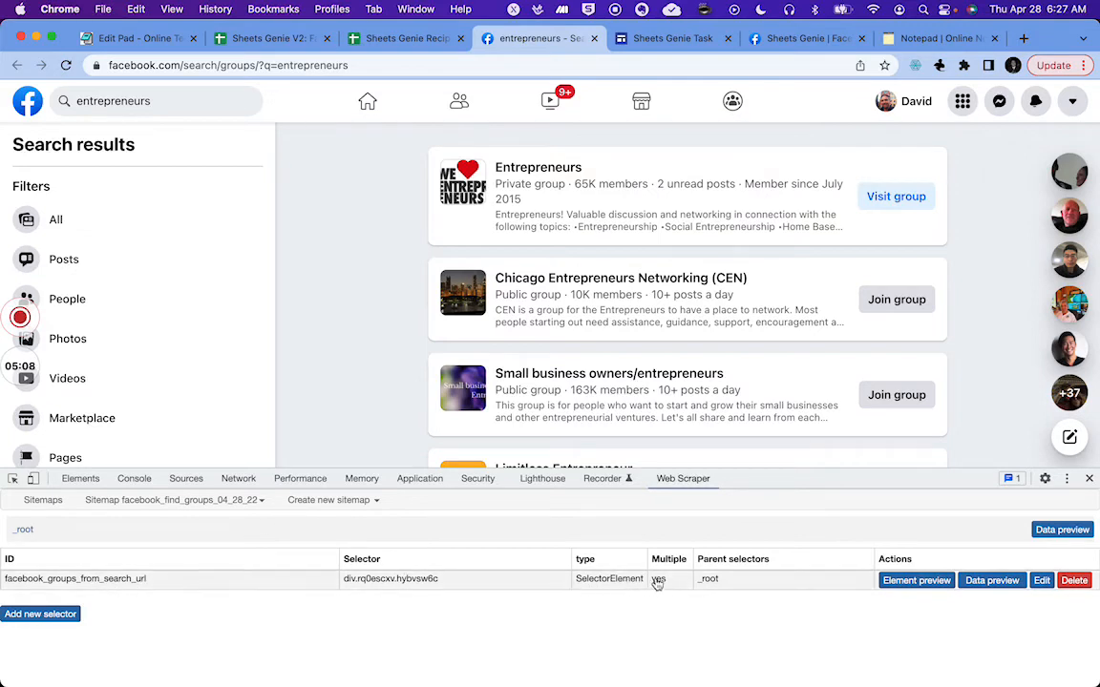
Step: Preview the elements matched by the sitemap's group selector, then open that selector's child selectors
scroll(370, 371, down, 1)
scroll(370, 372, up, 1)
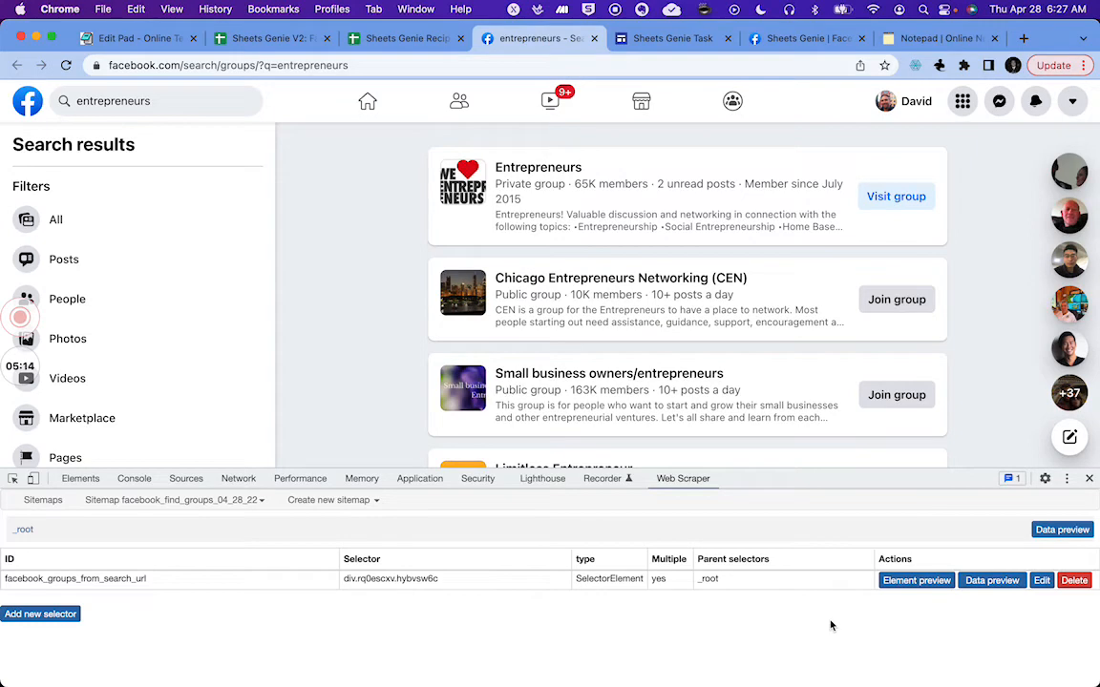
click(918, 581)
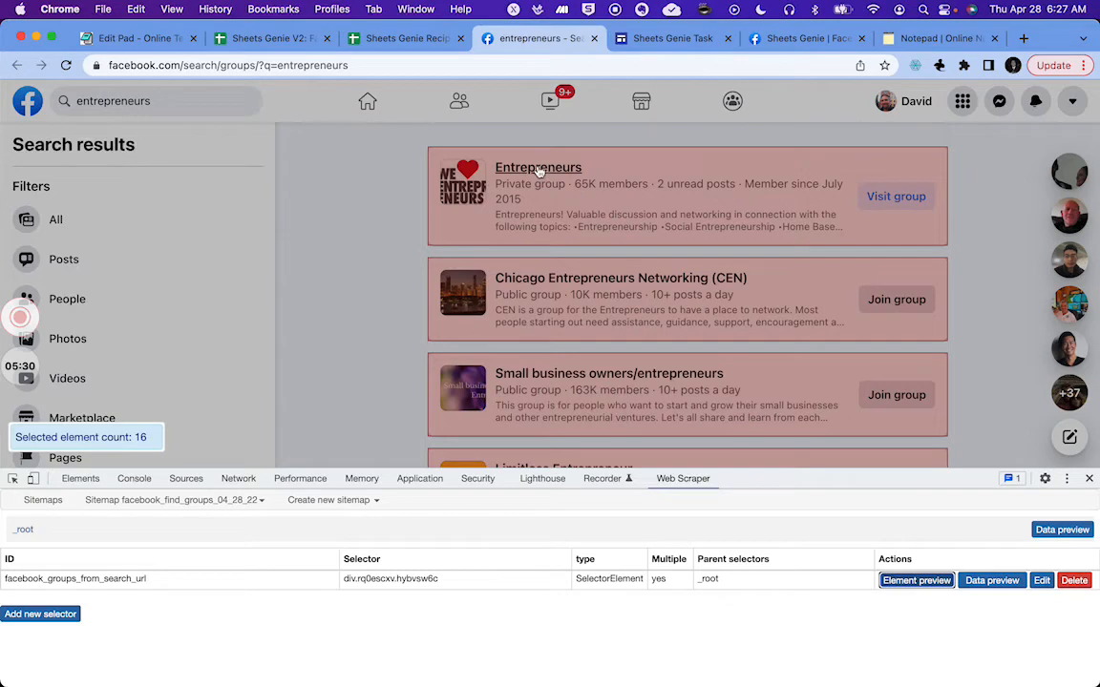
mouse_move(543, 169)
click(902, 581)
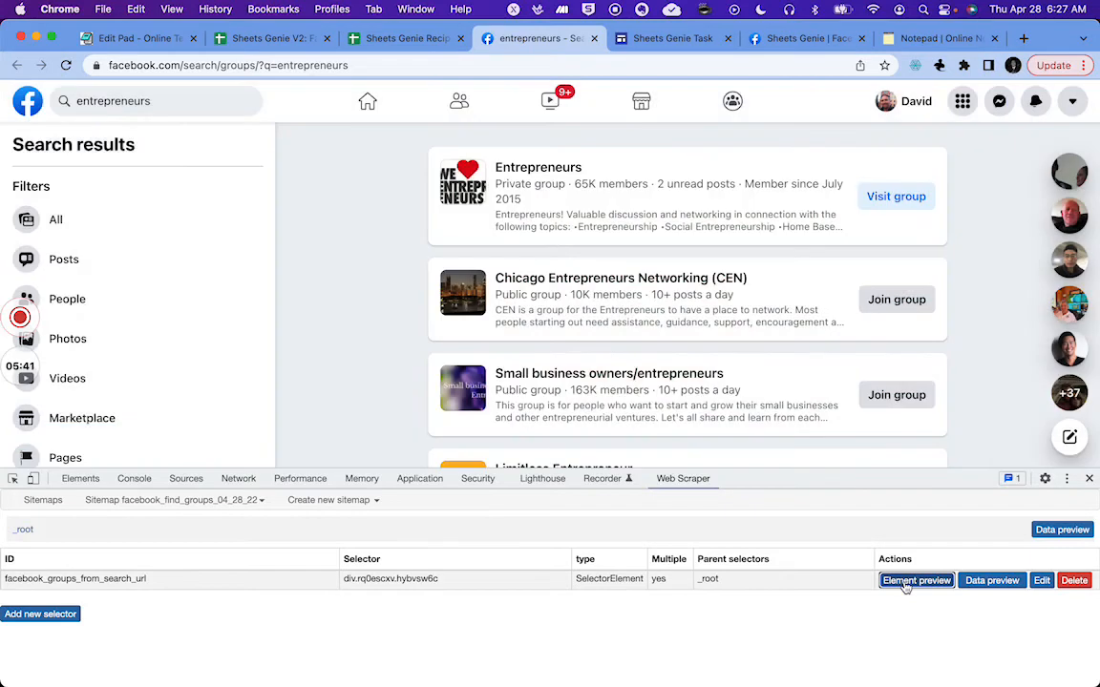
click(404, 582)
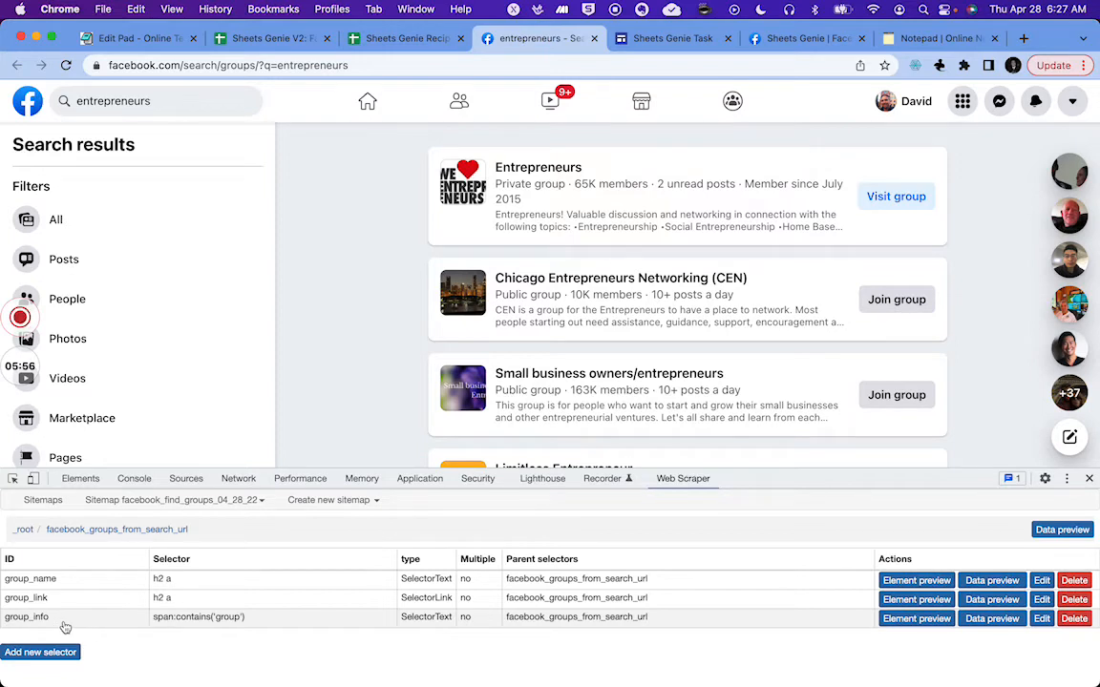
Step: Check the new rows on the Facebook Groups sheet and return to the Facebook search tab
click(388, 40)
click(291, 39)
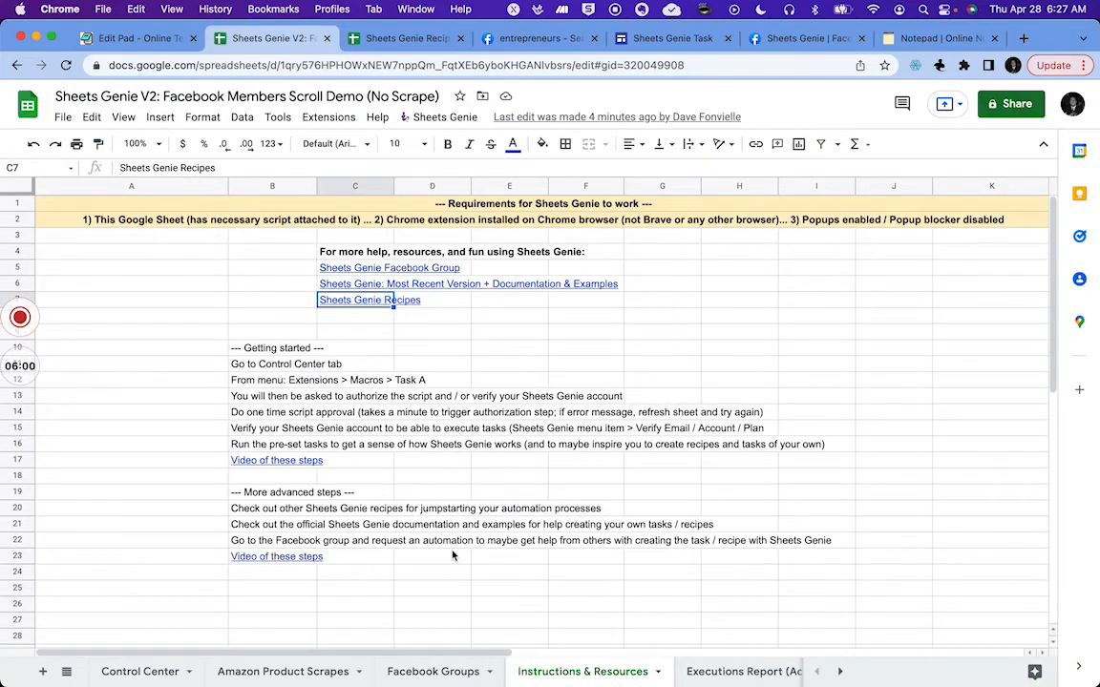
click(414, 674)
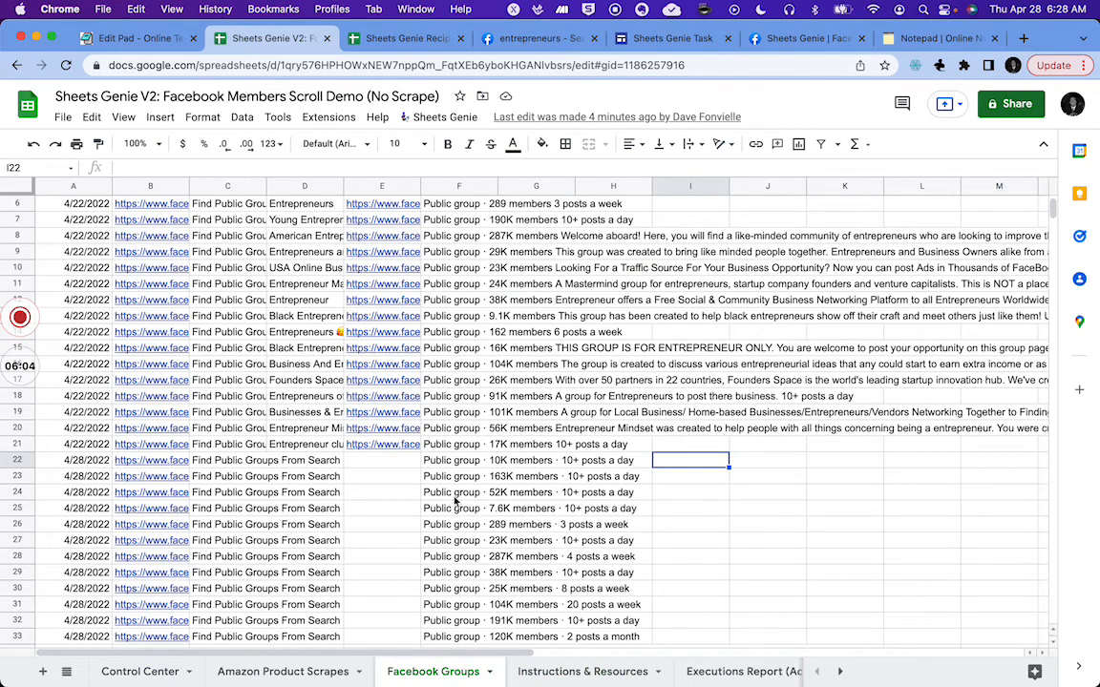
click(540, 38)
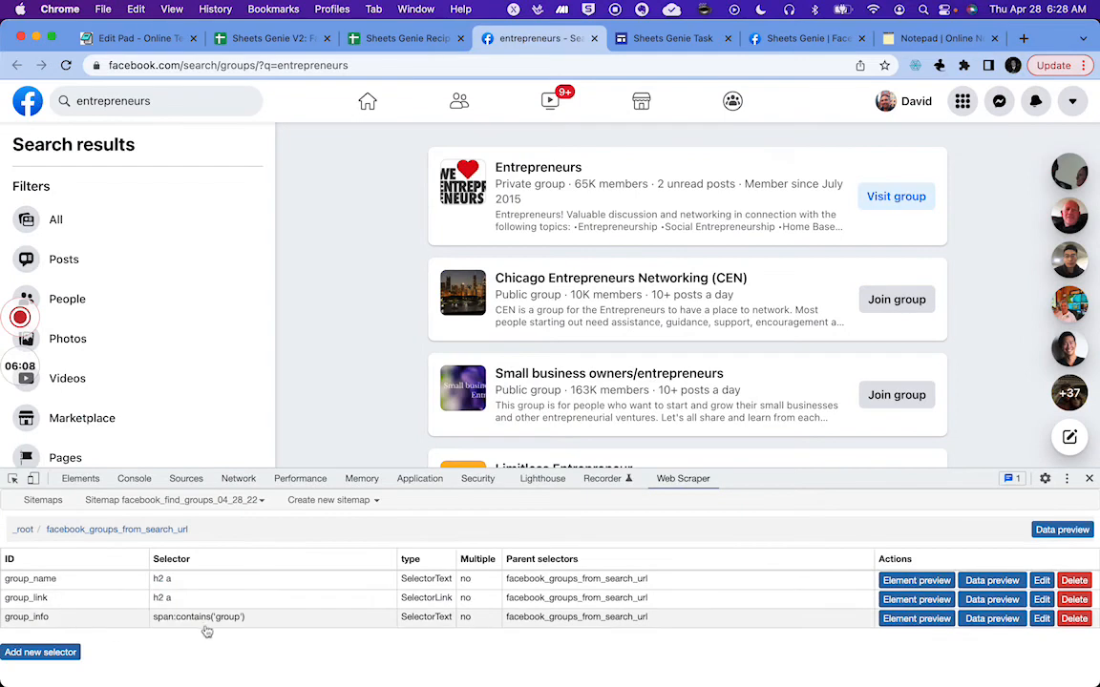
Step: Preview the elements matched by the group_info and group_name child selectors on the search results
click(912, 621)
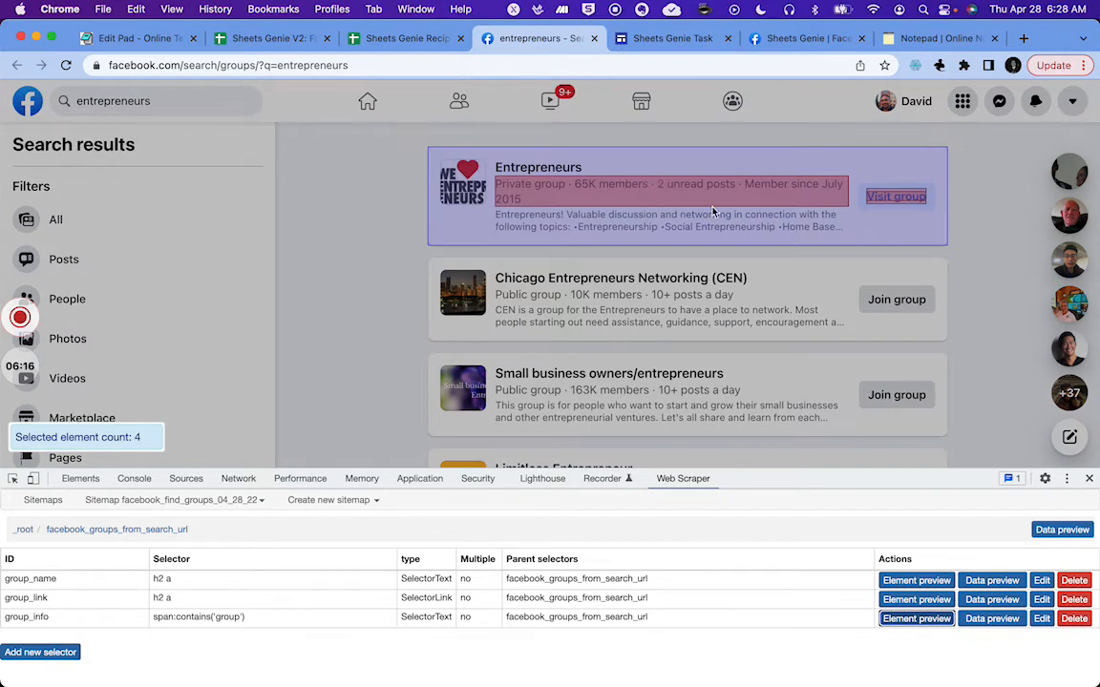
click(907, 620)
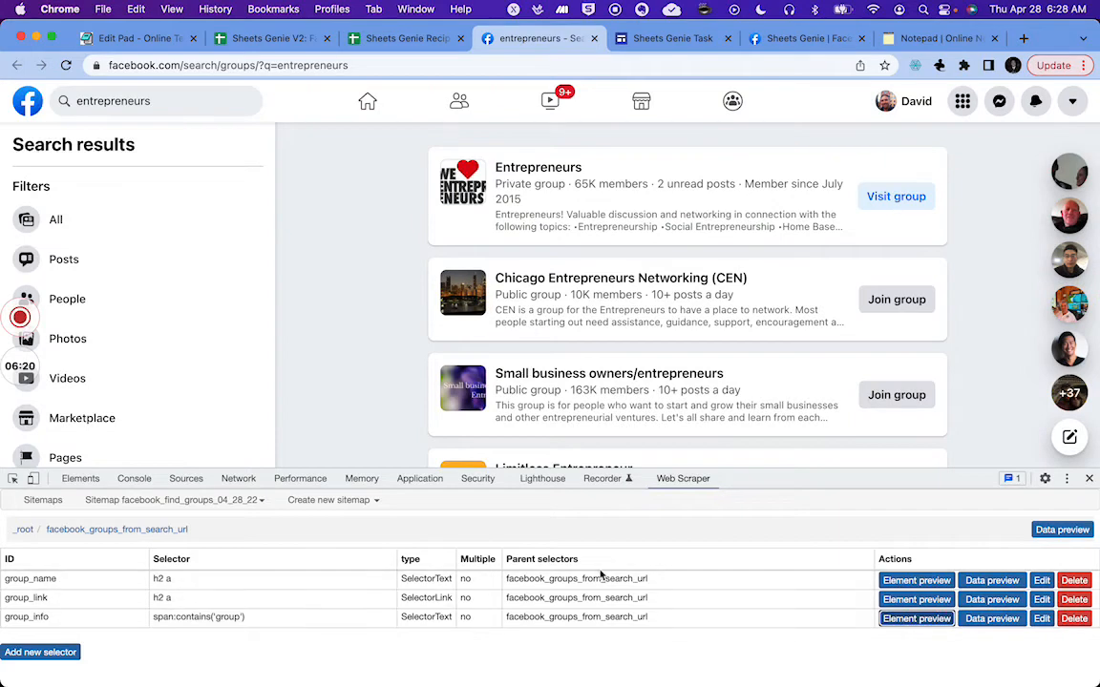
click(914, 582)
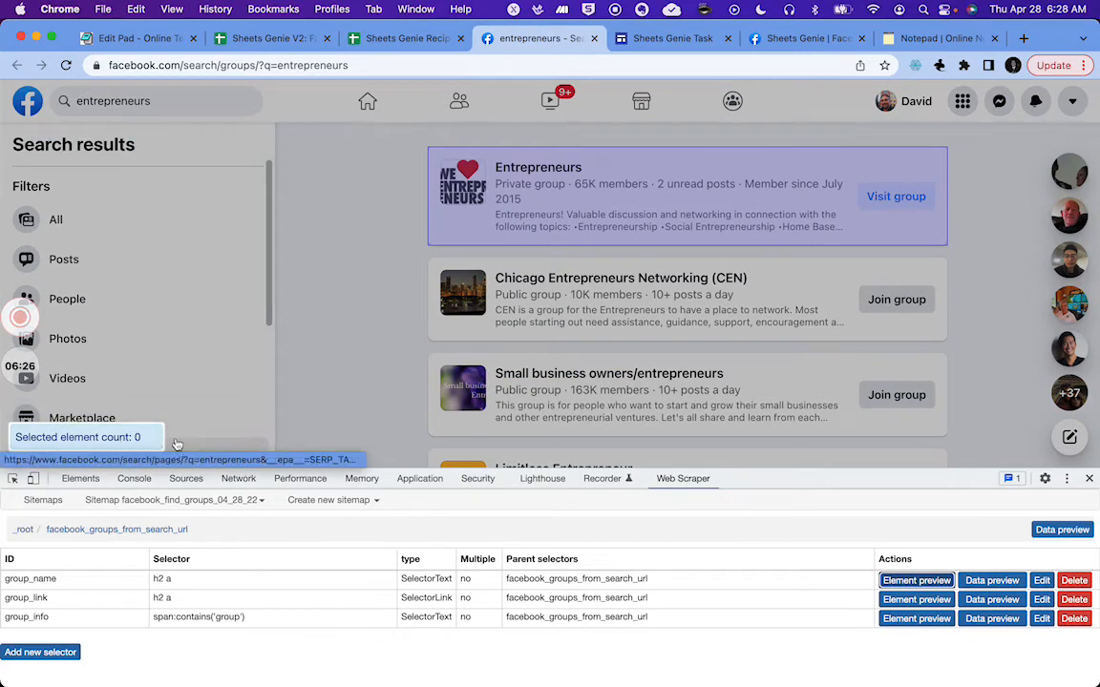
click(916, 580)
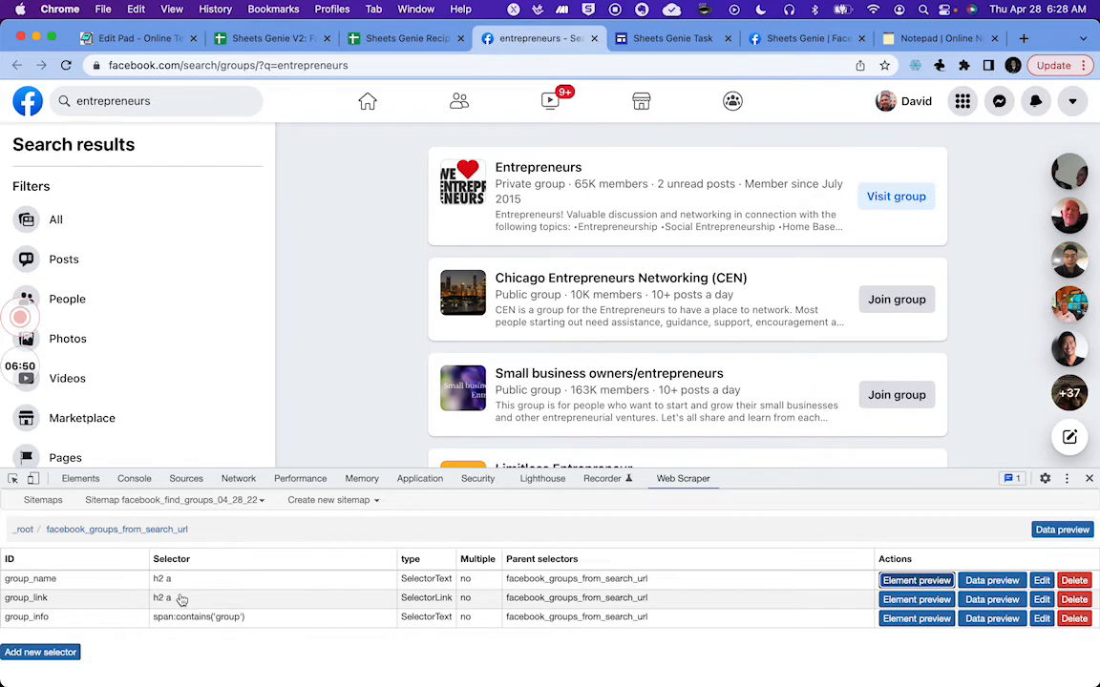
Step: Inspect the first search result's group name link in the page's HTML elements
right_click(500, 165)
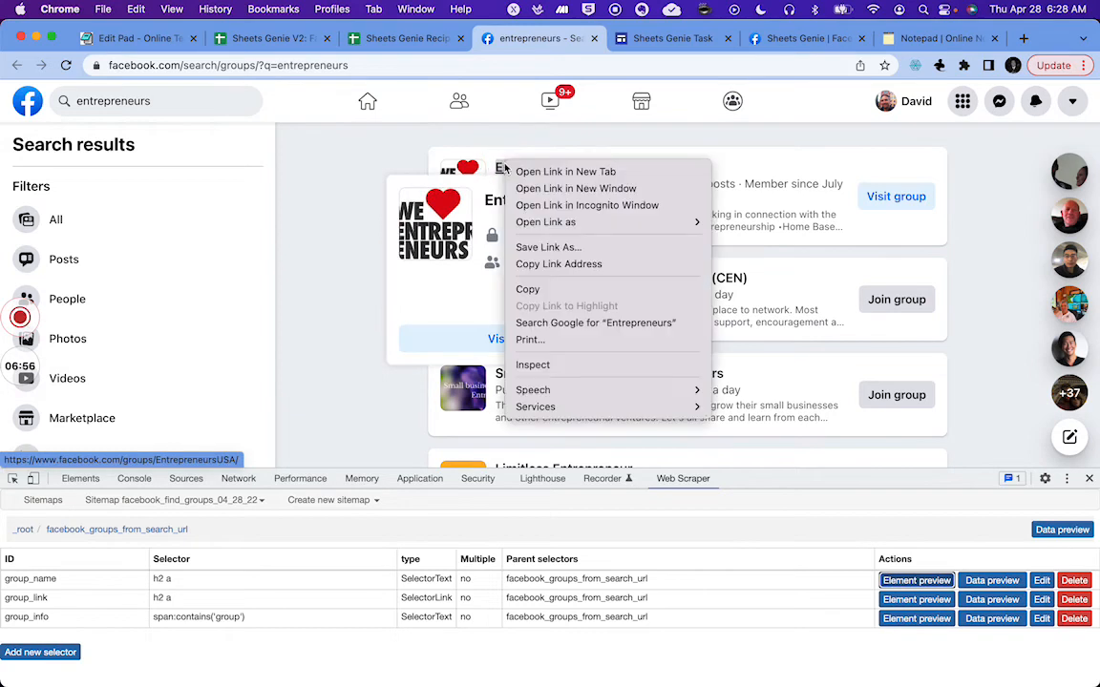
click(529, 363)
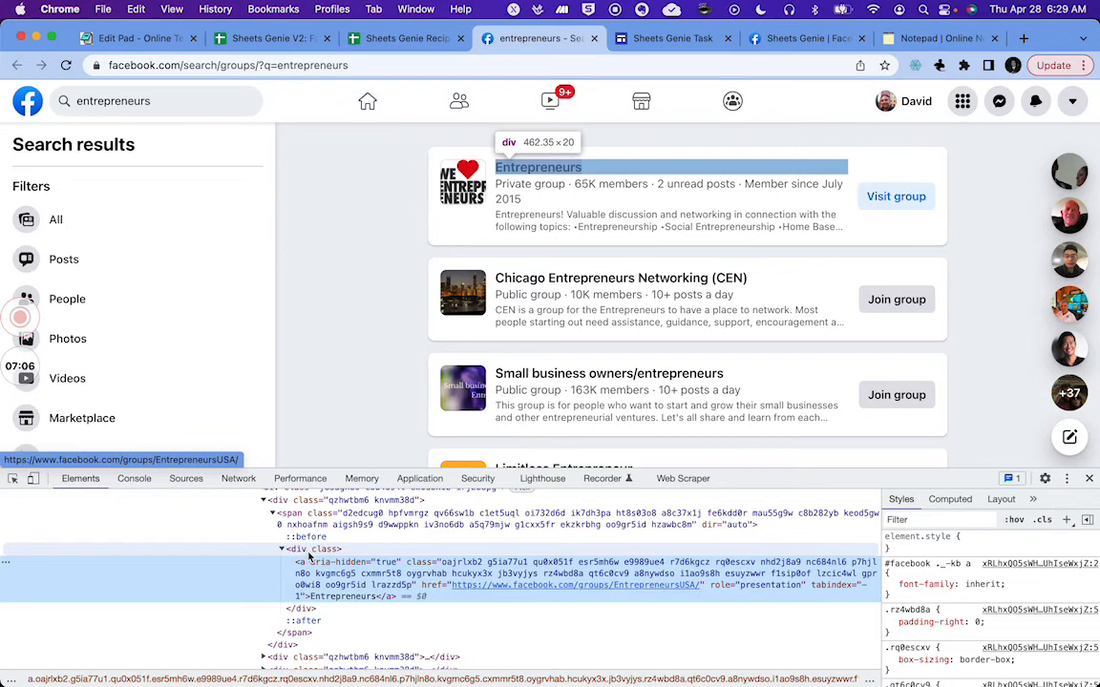
scroll(172, 577, up, 5)
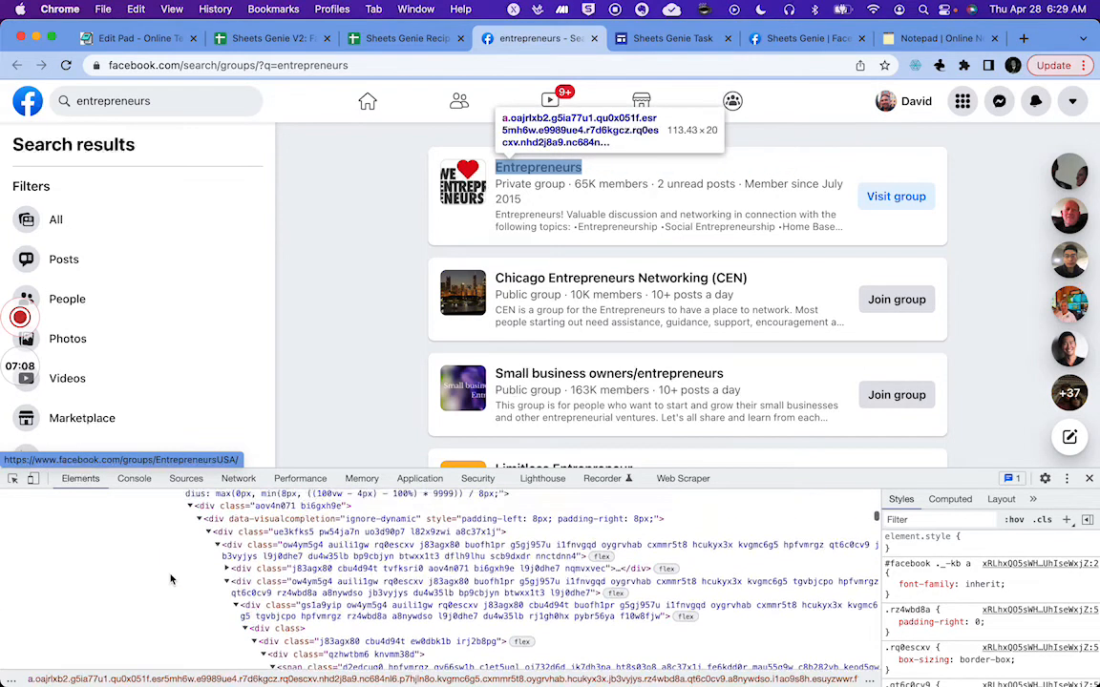
scroll(172, 579, down, 3)
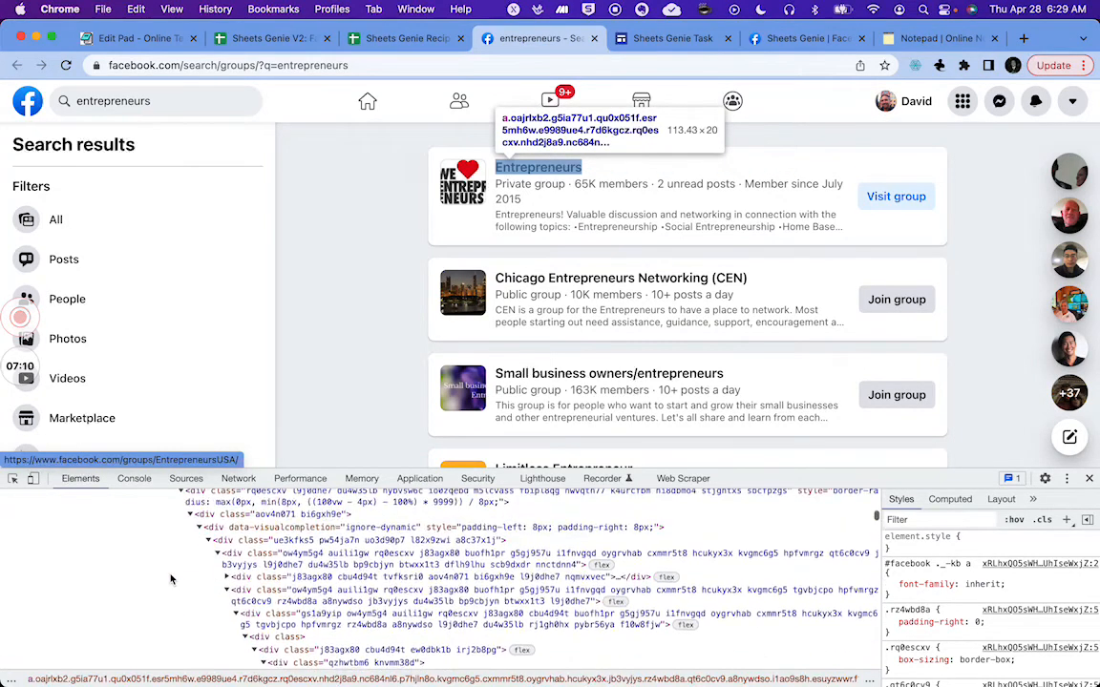
scroll(172, 580, down, 2)
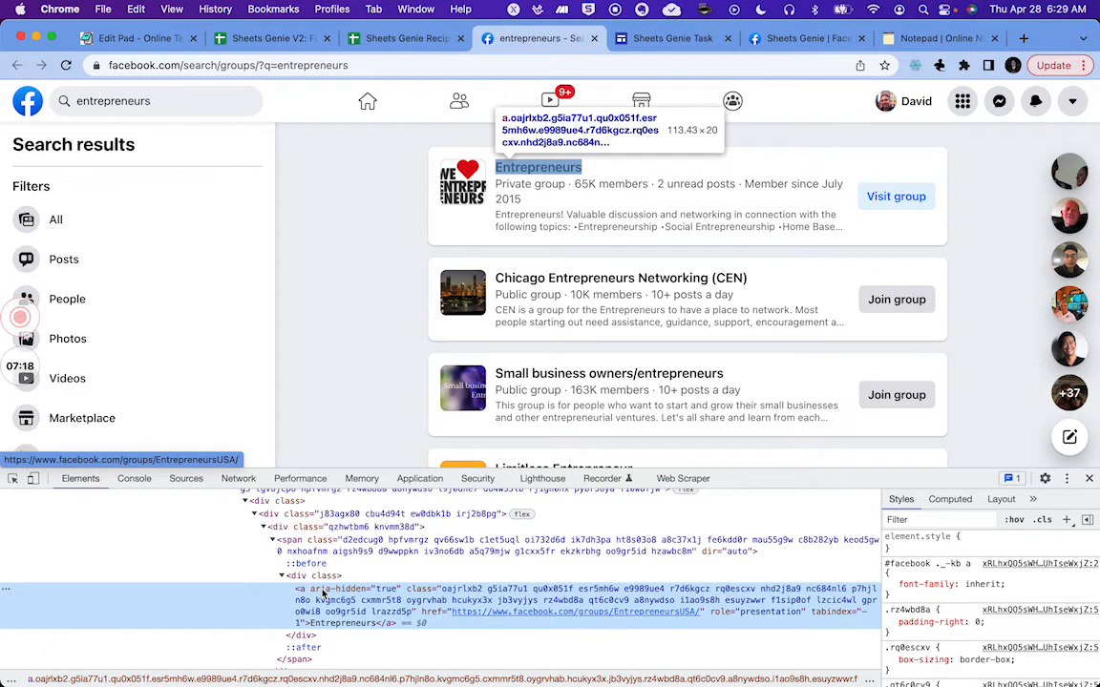
click(683, 480)
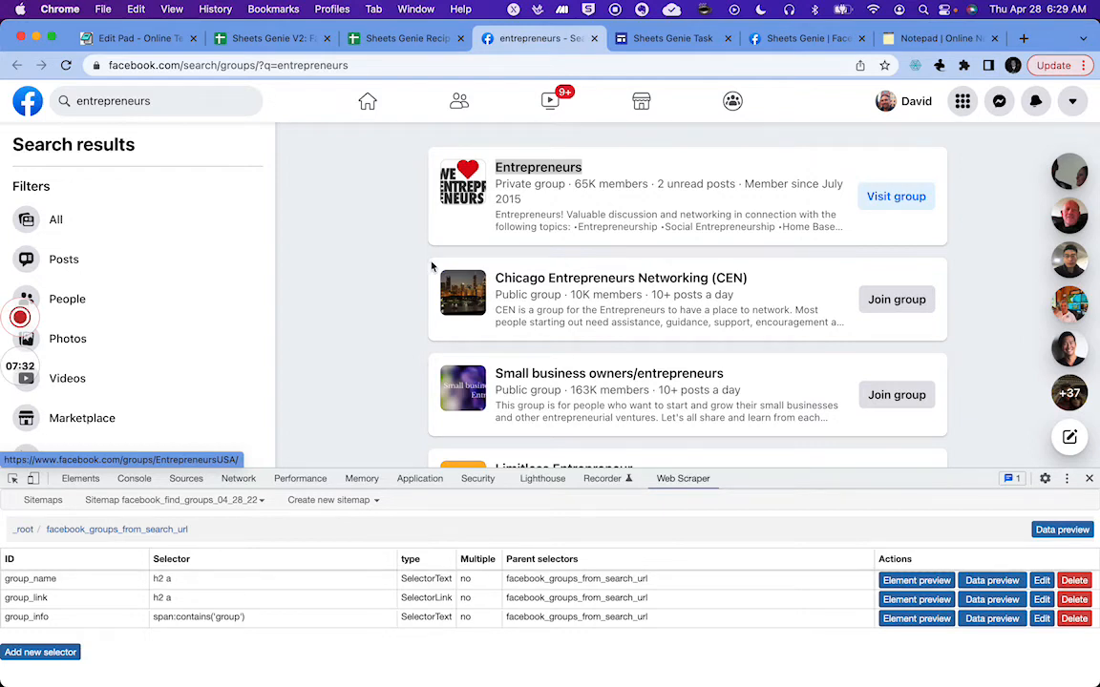
mouse_move(530, 167)
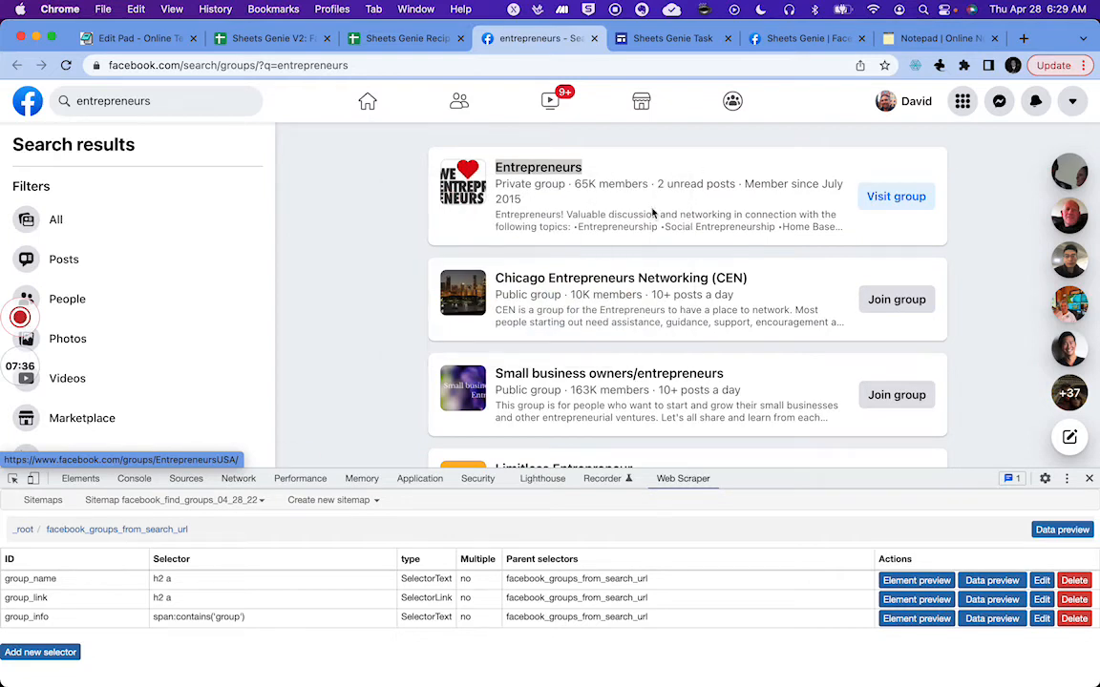
right_click(519, 169)
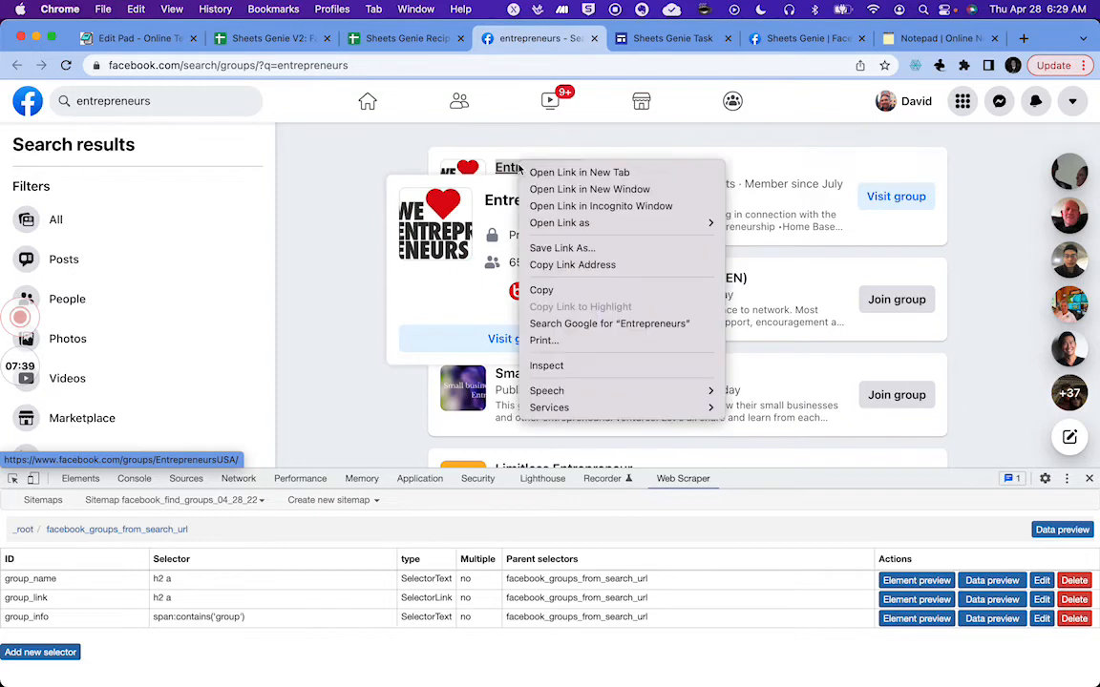
click(547, 366)
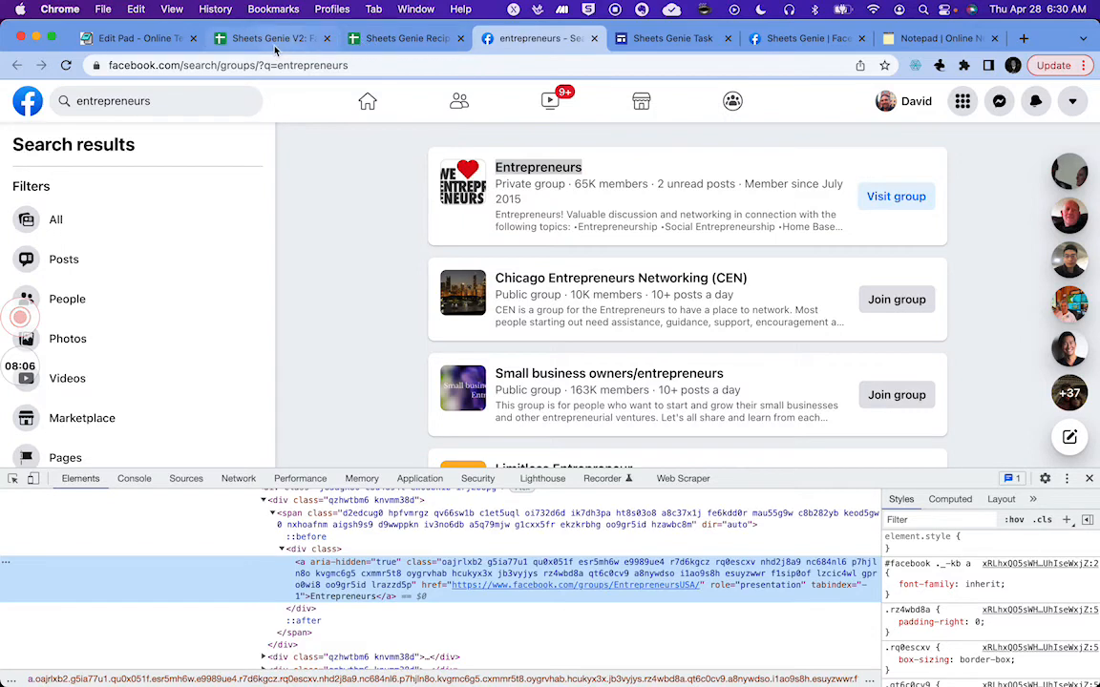
Step: Browse the Sheets Genie Recipes spreadsheet's tabs and the Facebook Groups sheet
click(246, 41)
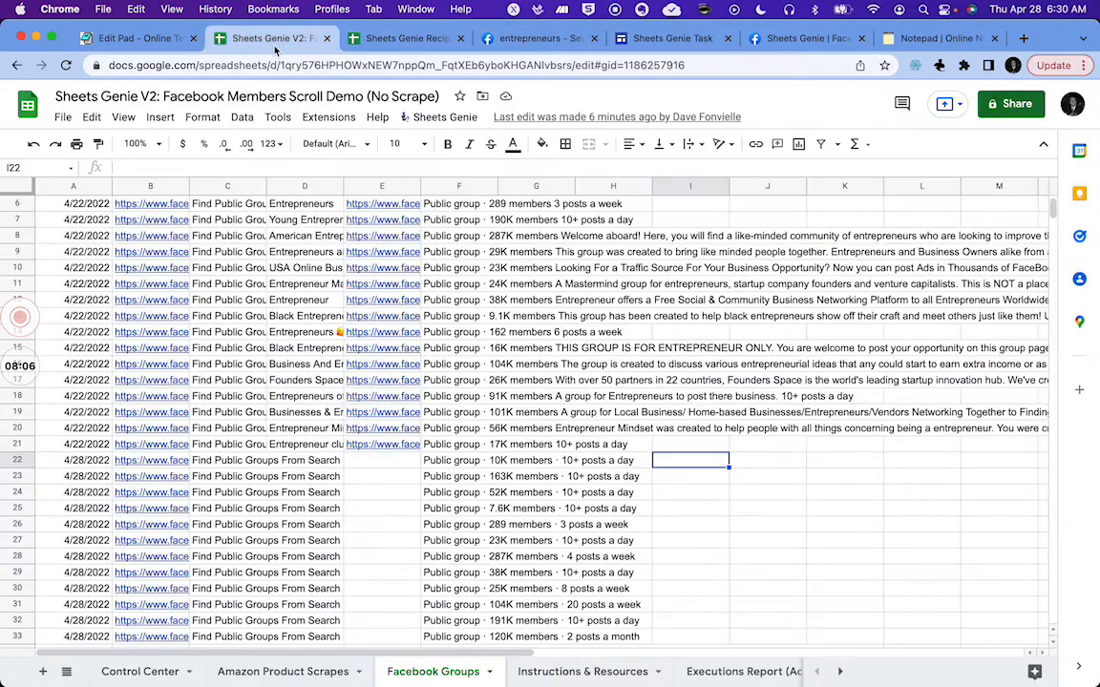
click(403, 41)
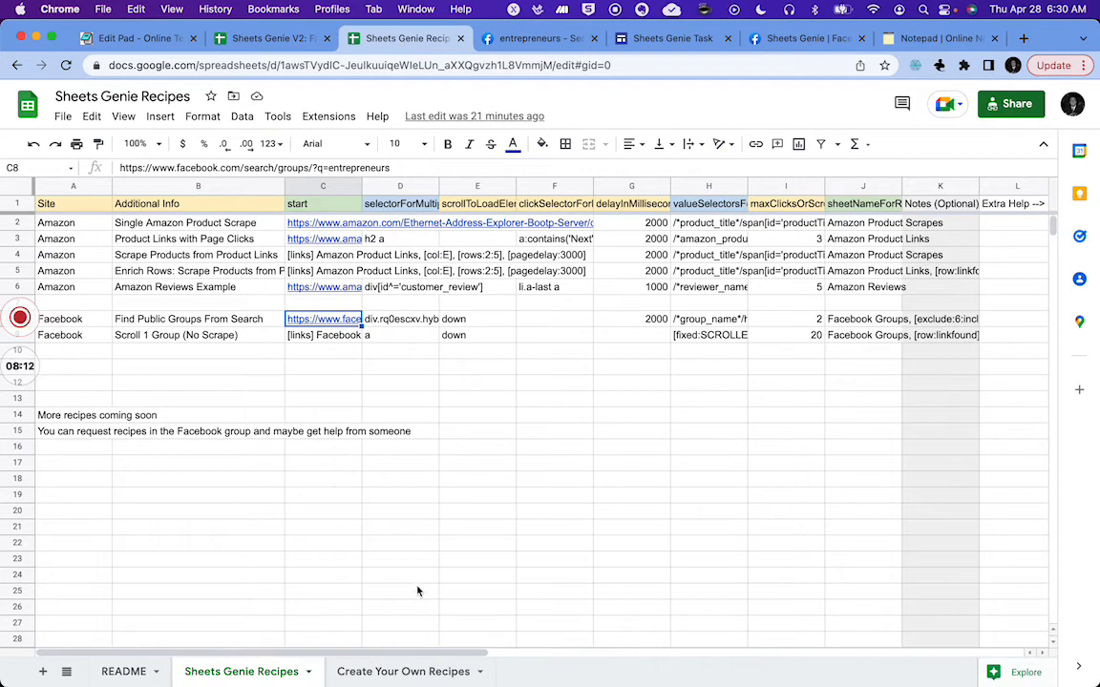
click(371, 671)
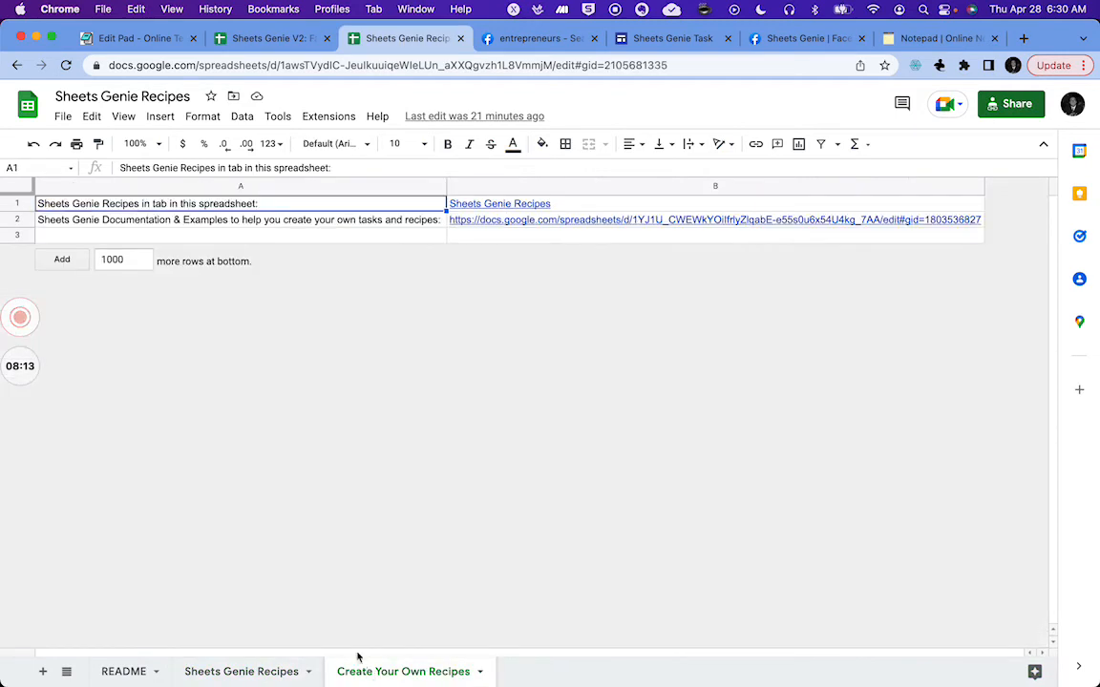
click(232, 670)
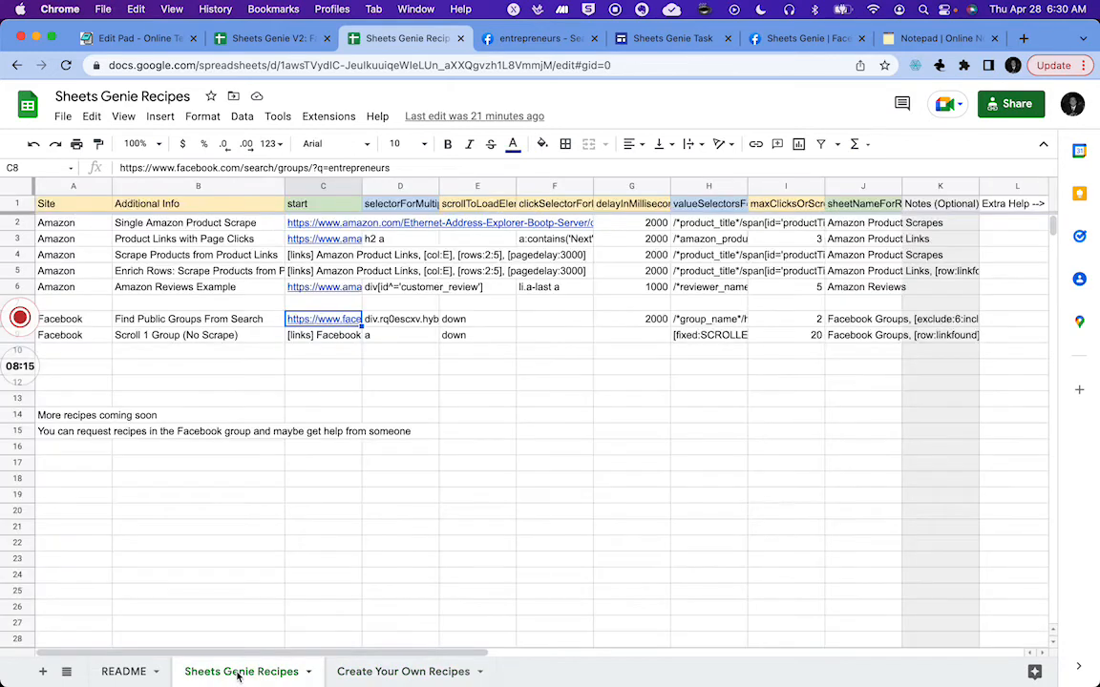
Step: Open the Sheets Genie documentation and examples spreadsheet from the Instructions & Resources sheet
click(256, 36)
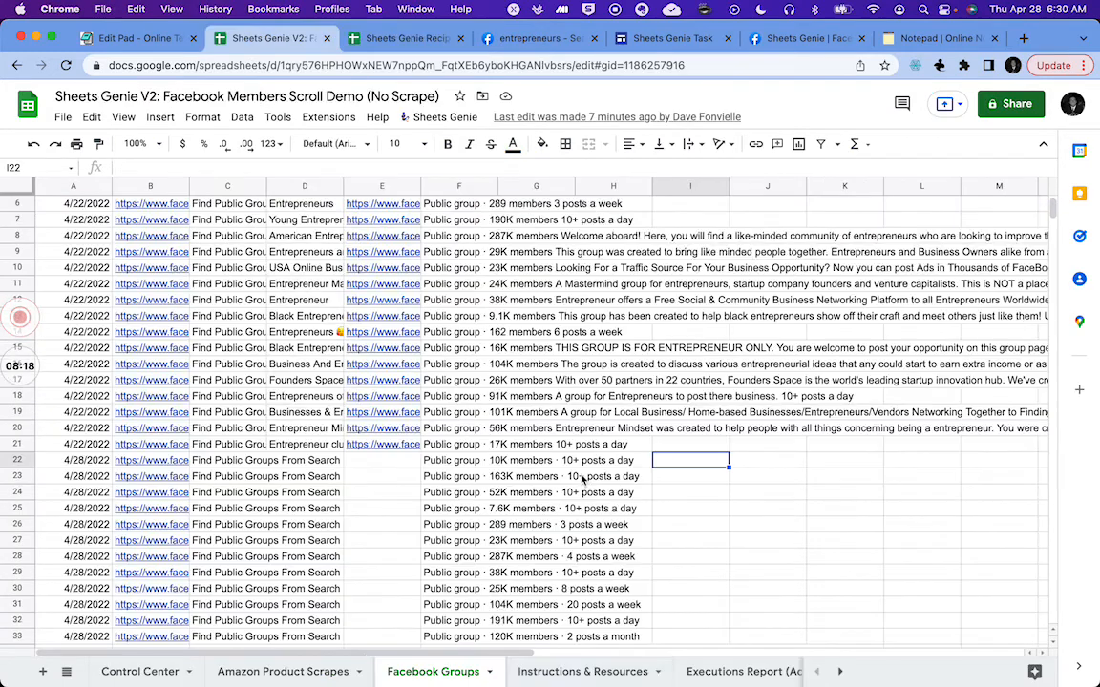
click(602, 675)
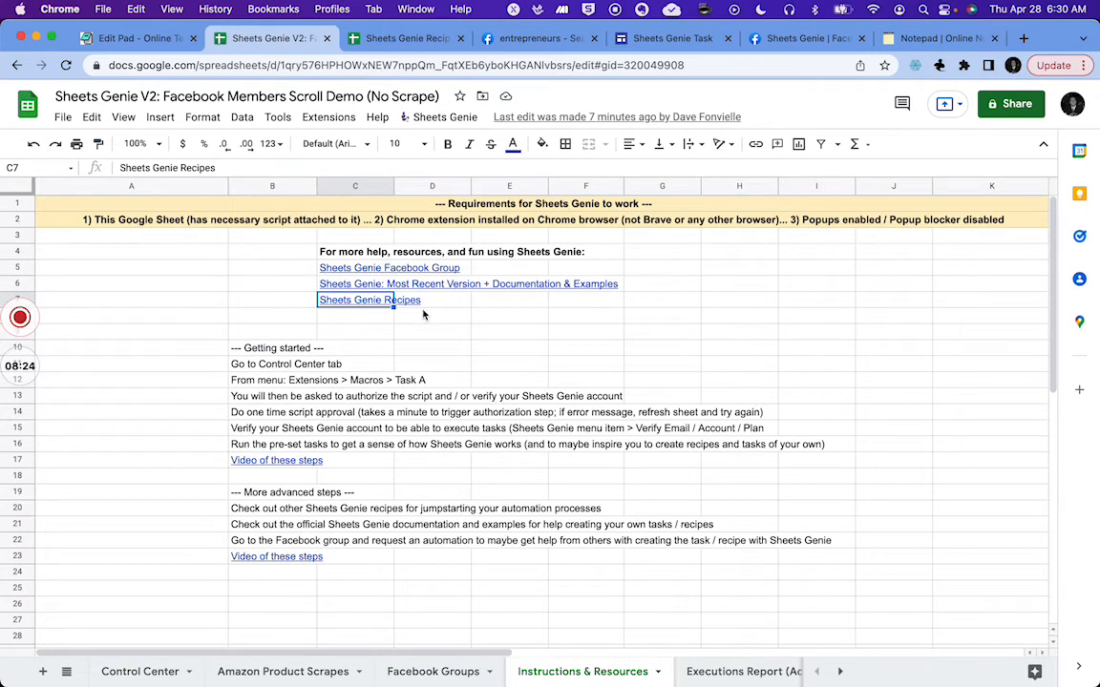
click(346, 285)
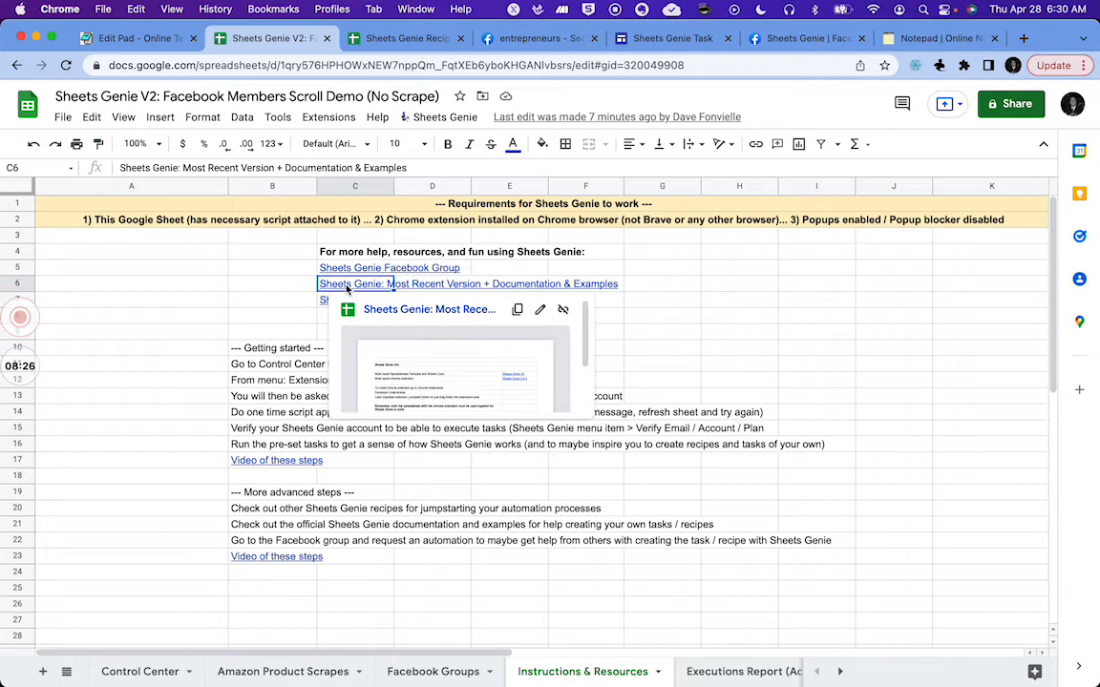
click(399, 312)
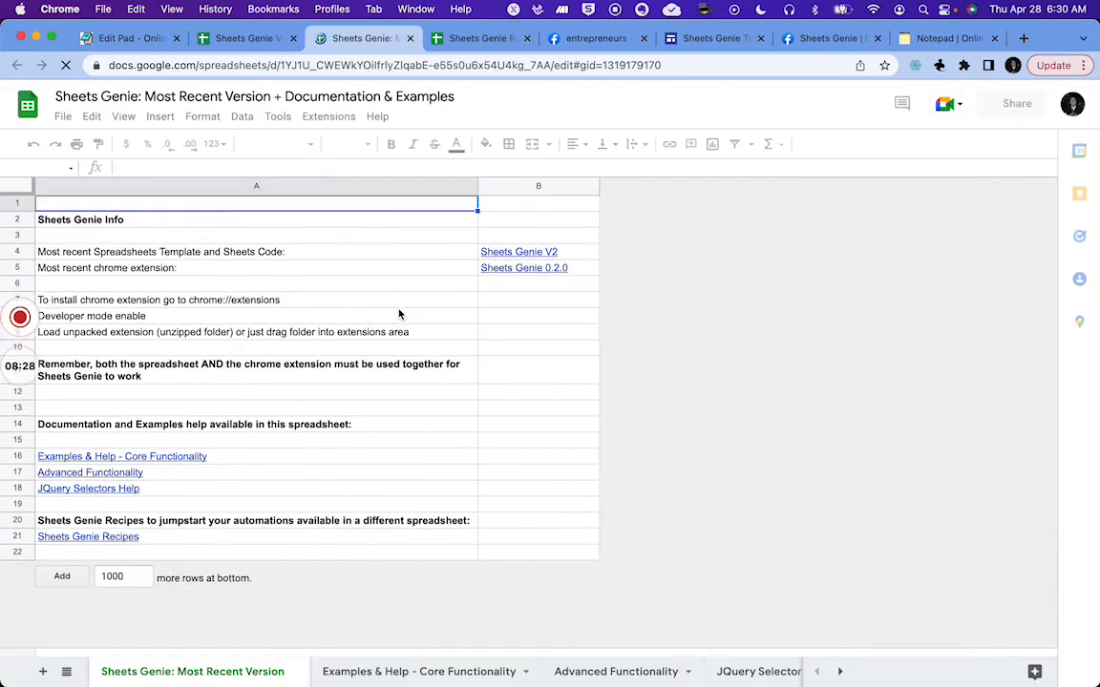
Step: Copy the *[title*='hello'] attribute selector example from the JQuery Selectors Help sheet
click(395, 673)
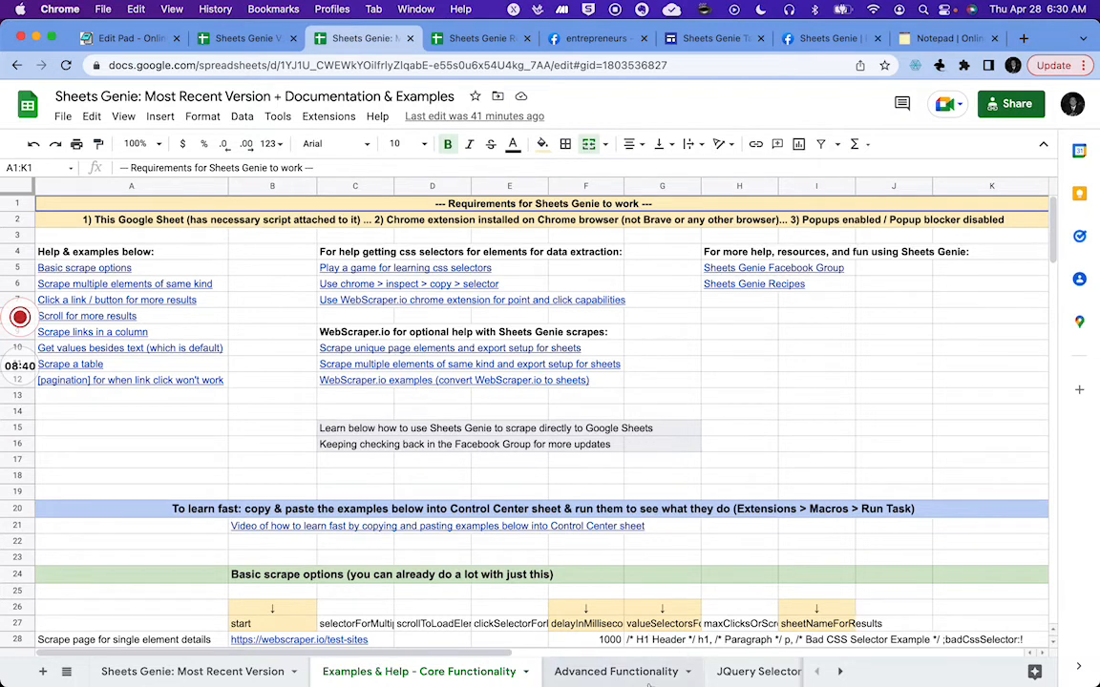
click(749, 675)
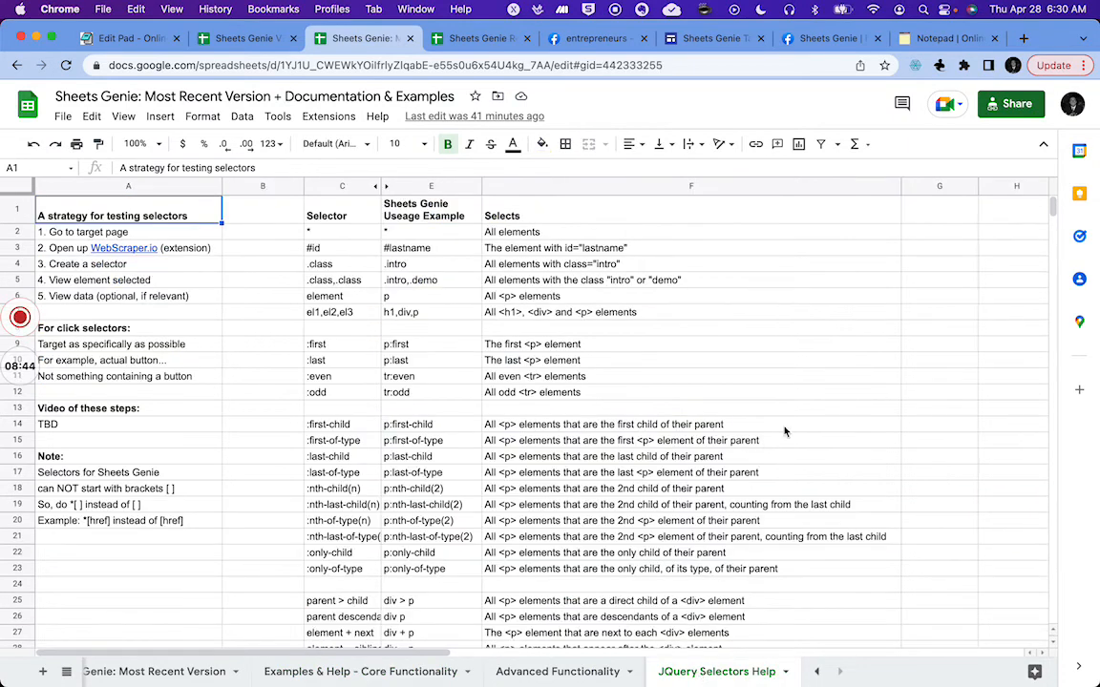
scroll(784, 431, down, 5)
scroll(785, 431, down, 4)
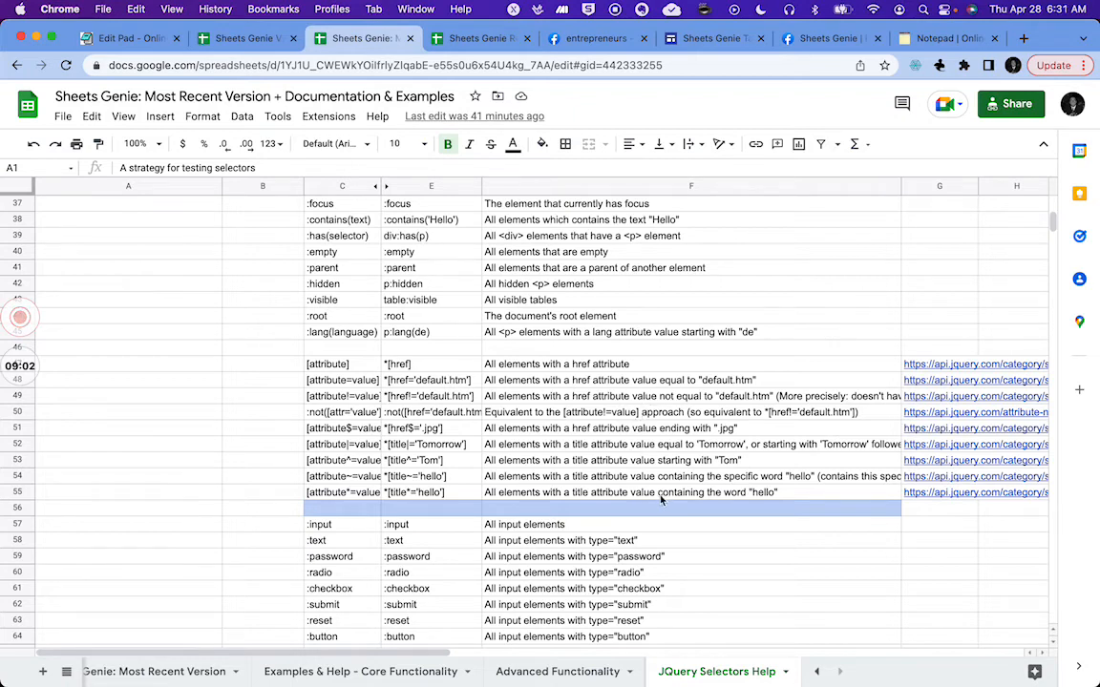
click(415, 493)
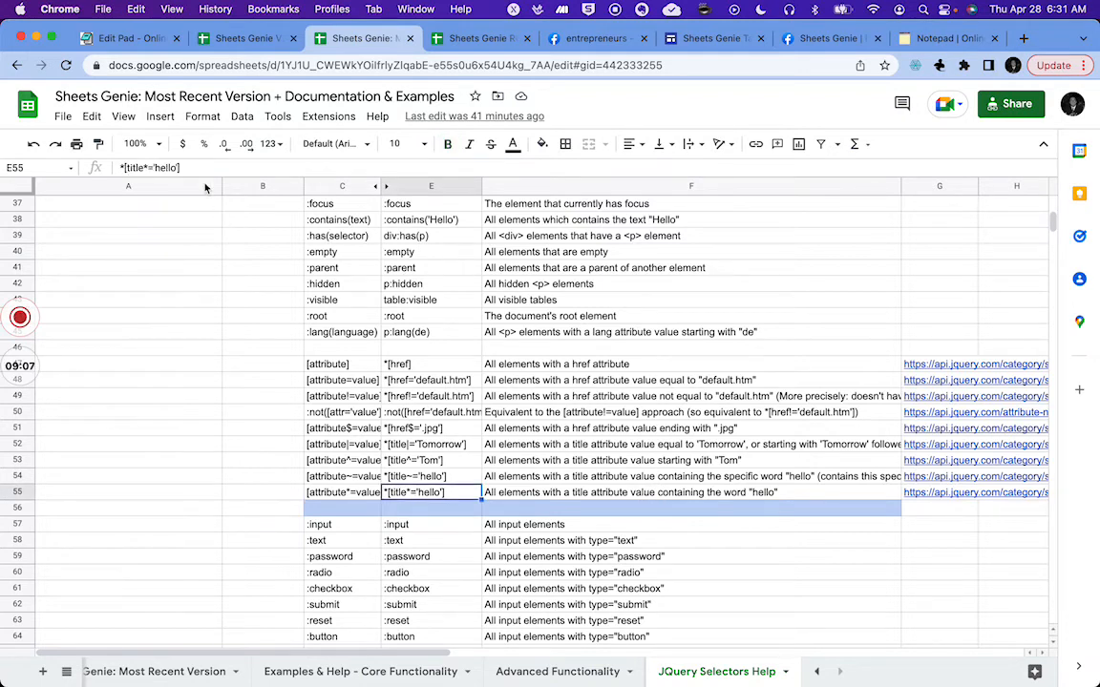
drag(177, 167, 116, 168)
key(super+c)
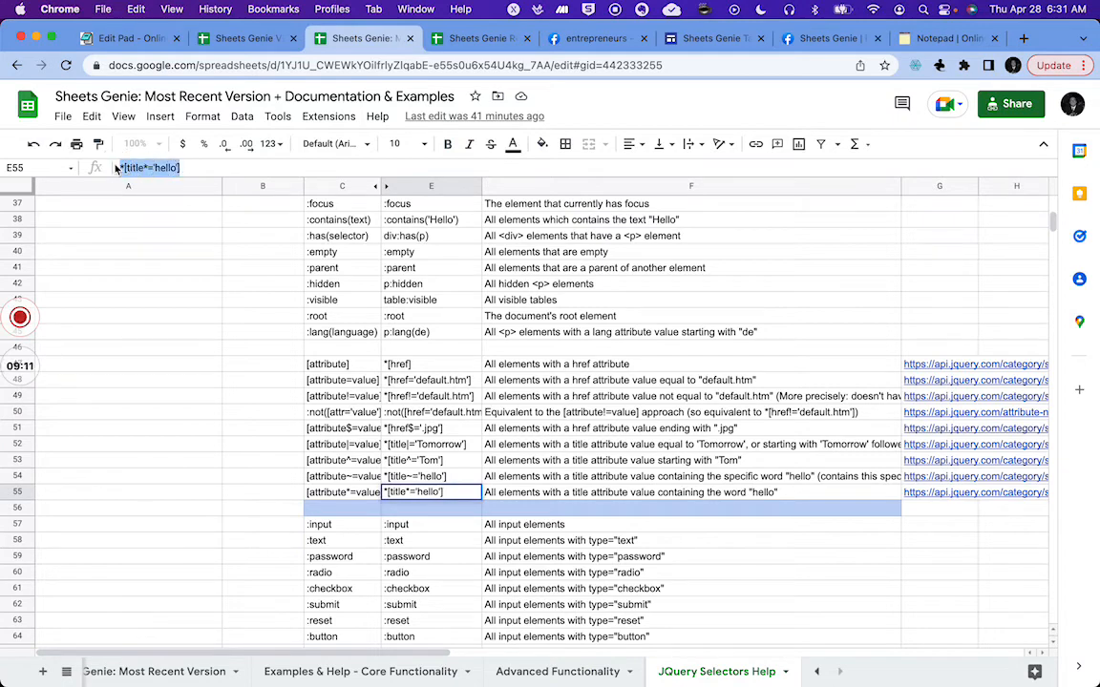
Step: Add a new selector in Web Scraper on the Facebook search tab and paste the copied selector example
click(826, 40)
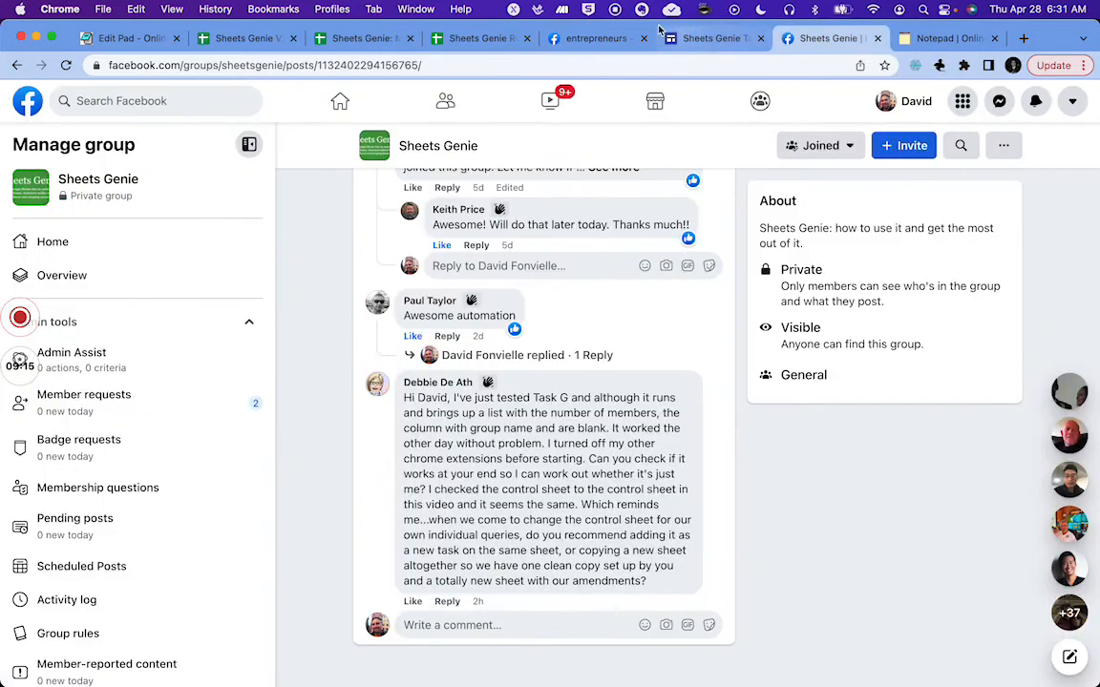
click(582, 40)
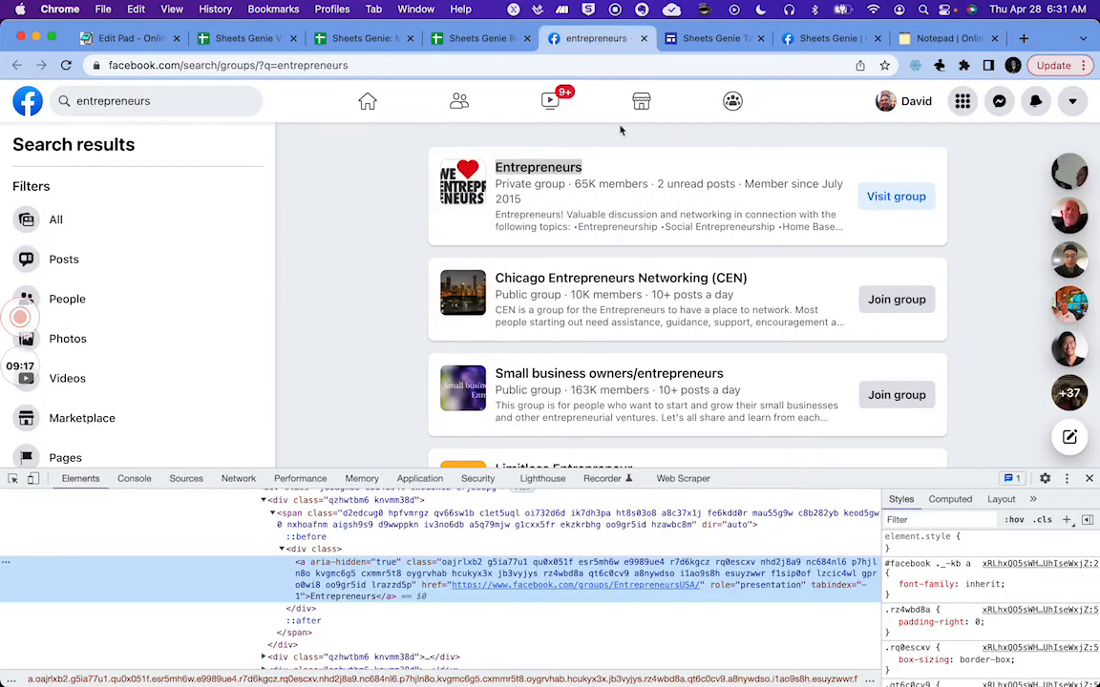
click(679, 479)
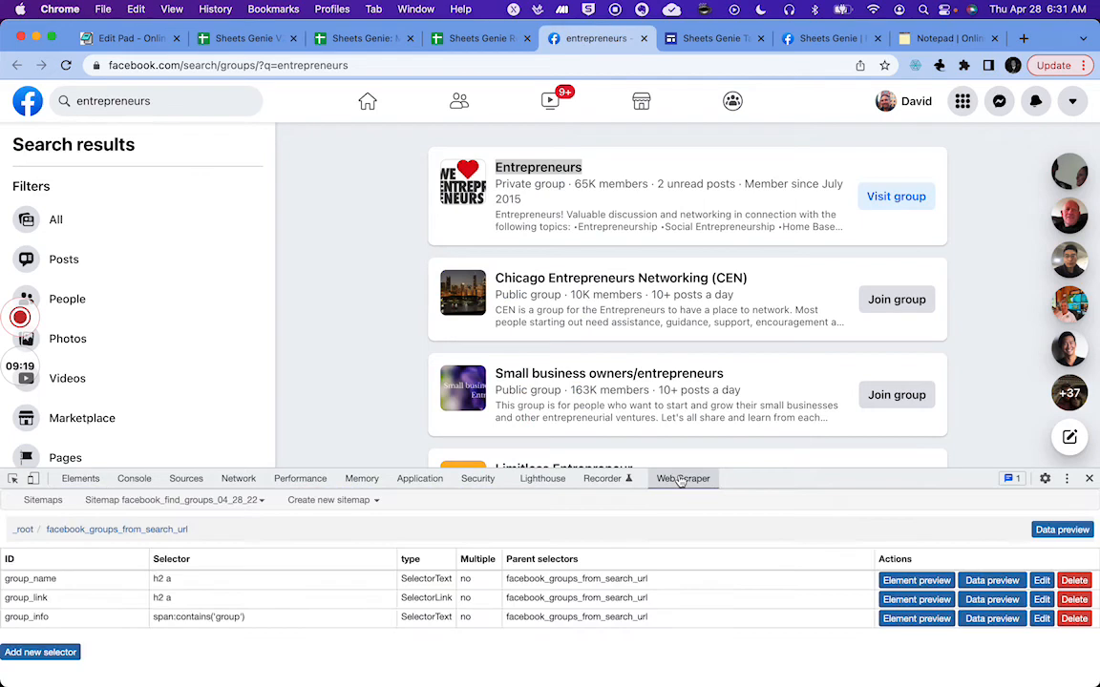
click(24, 656)
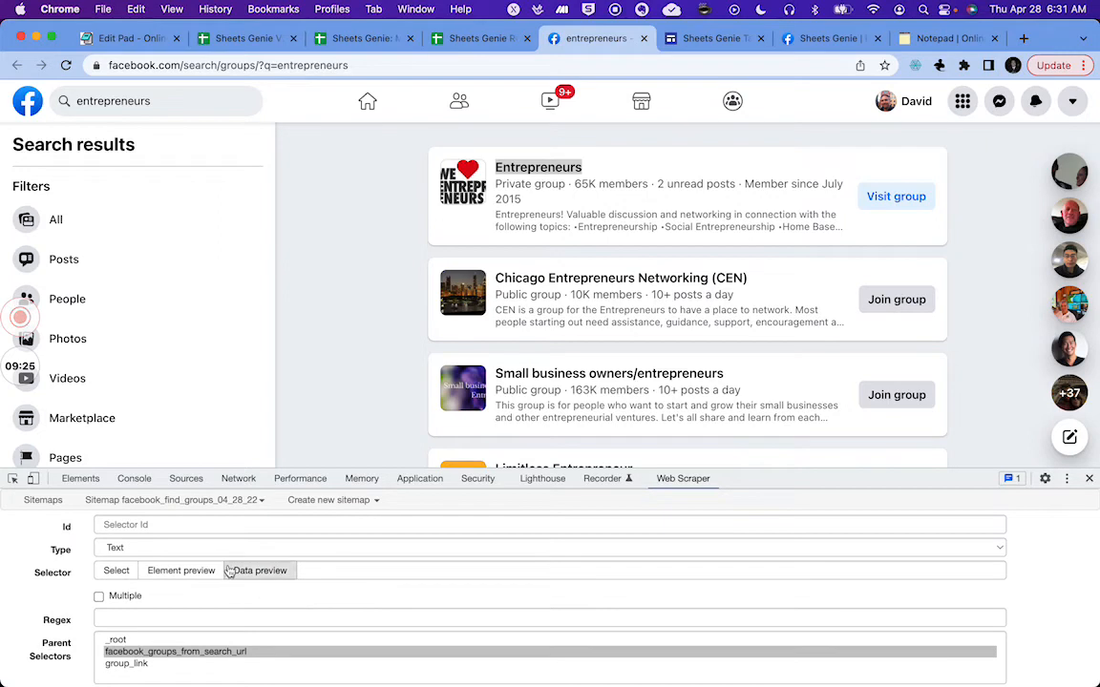
click(324, 569)
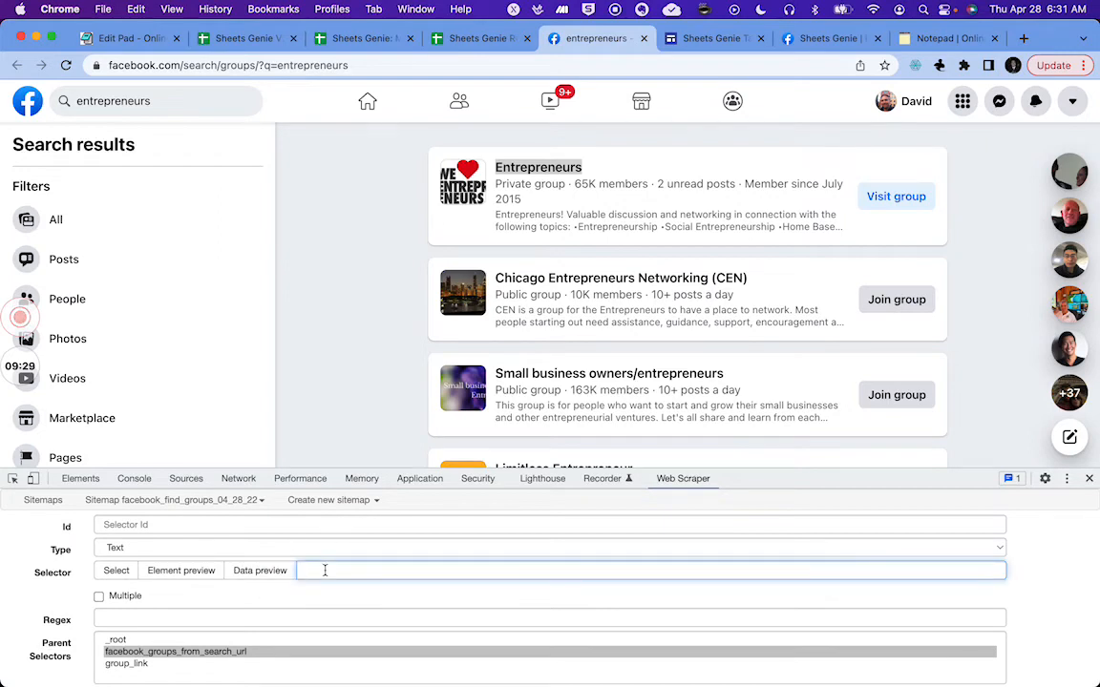
key(super+v)
Step: Edit the new selector to a[href*='/groups/']
click(308, 570)
text(*)
key(BackSpace)
text(a)
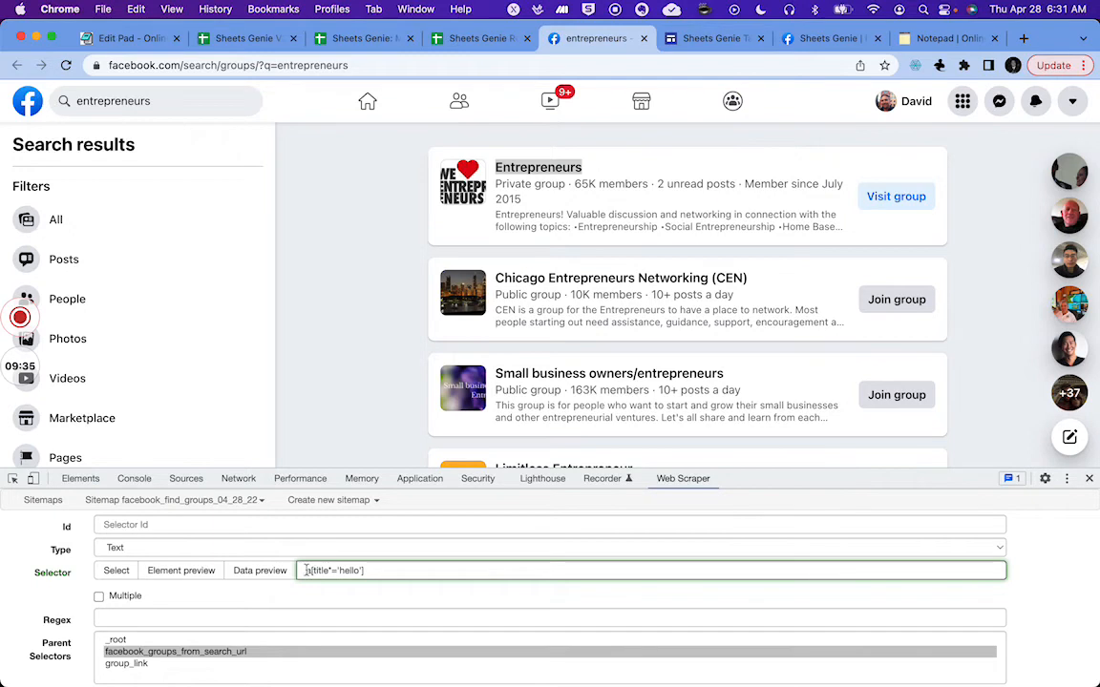
double_click(320, 569)
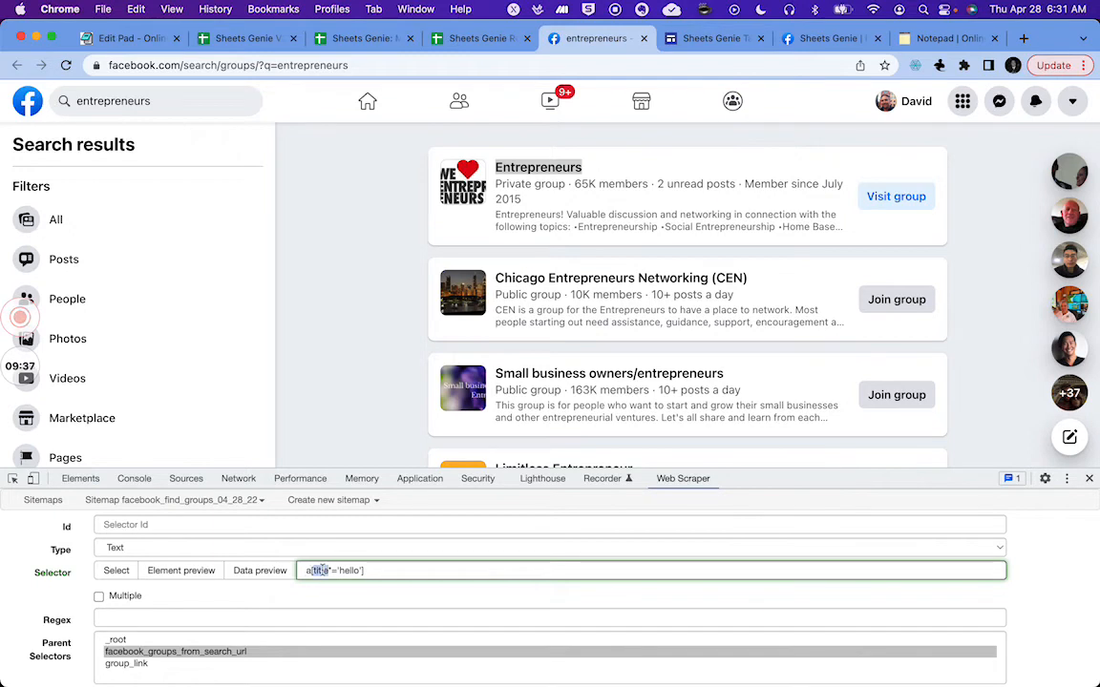
text(href)
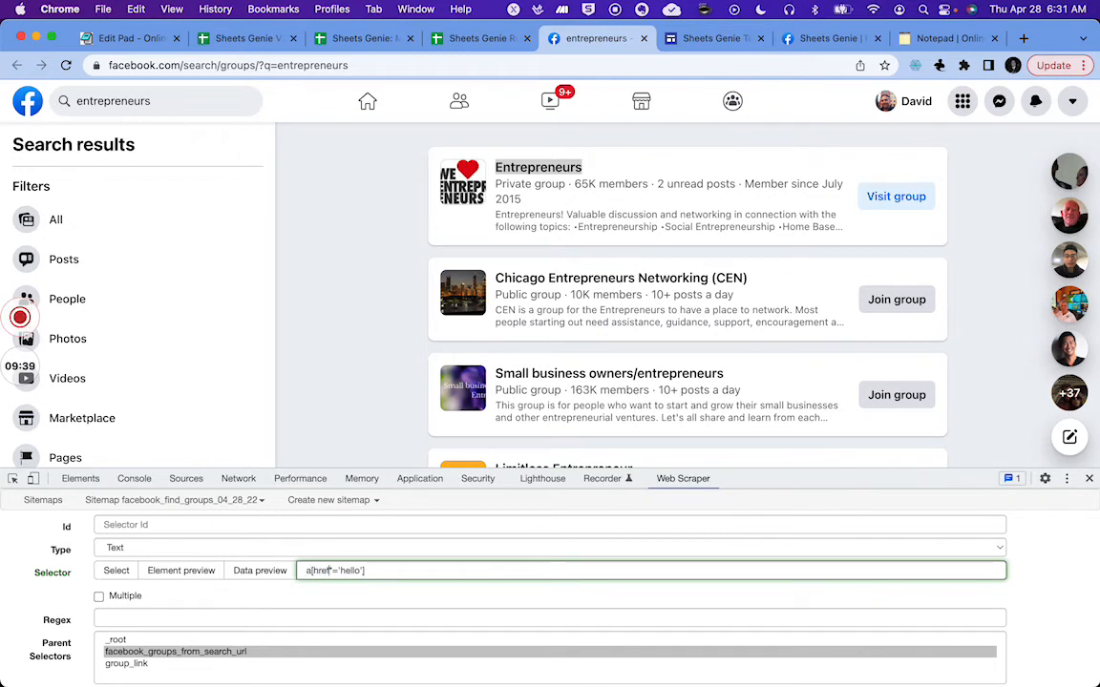
double_click(350, 570)
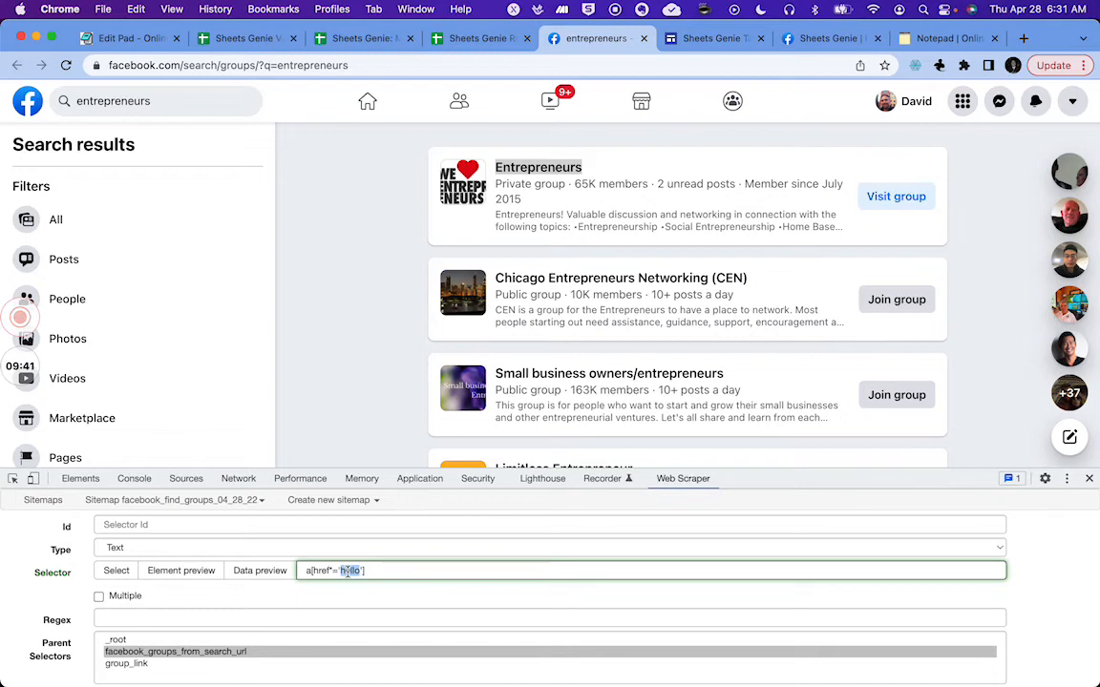
key(BackSpace)
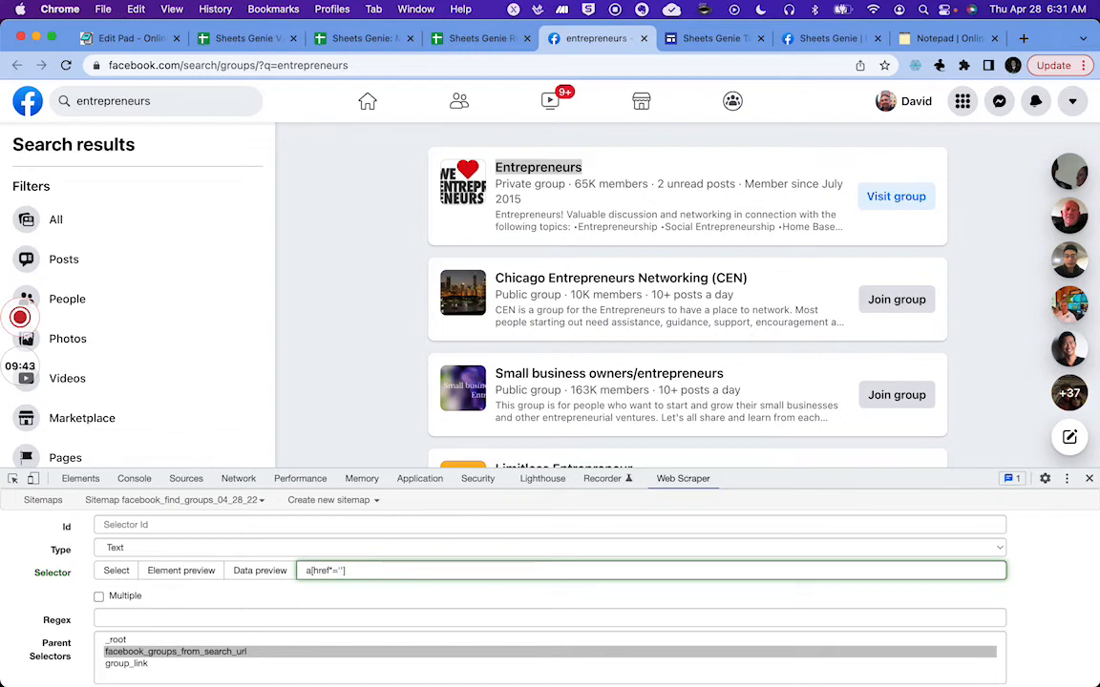
text(/groups/)
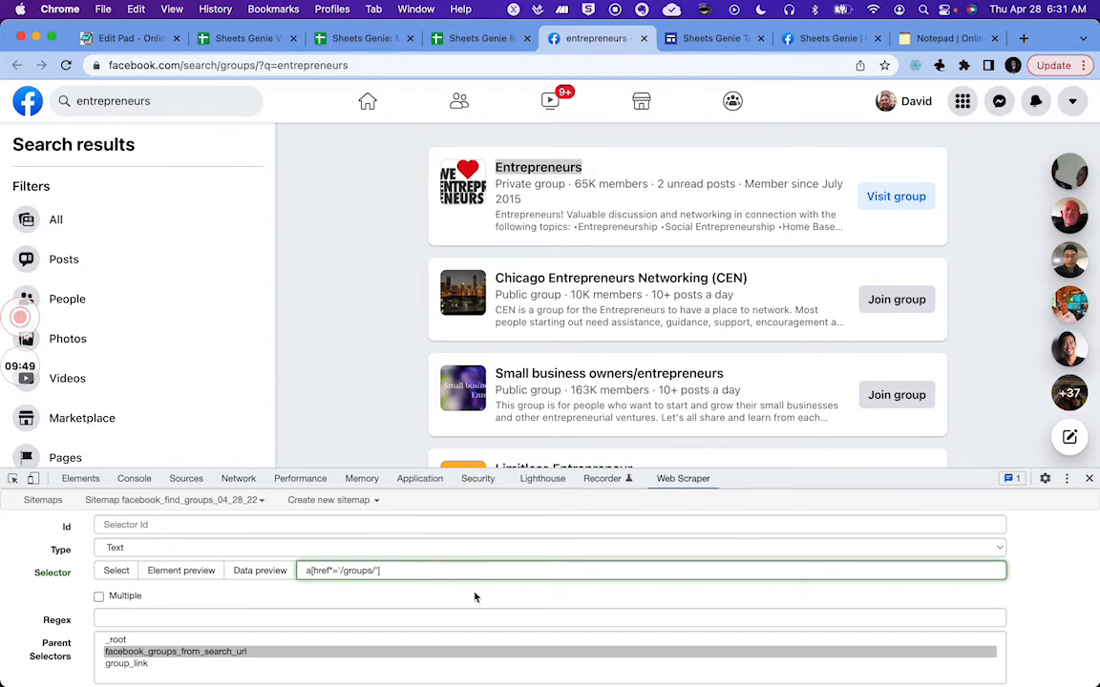
Step: Preview the elements matched by the new selector on the search results
click(191, 570)
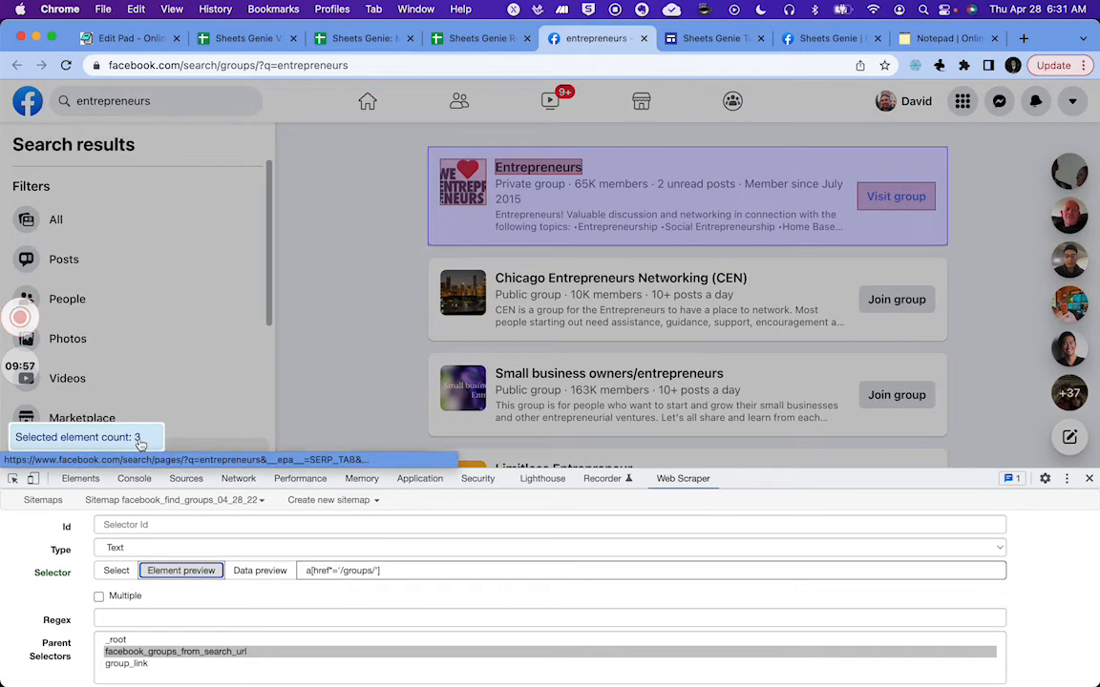
mouse_move(519, 177)
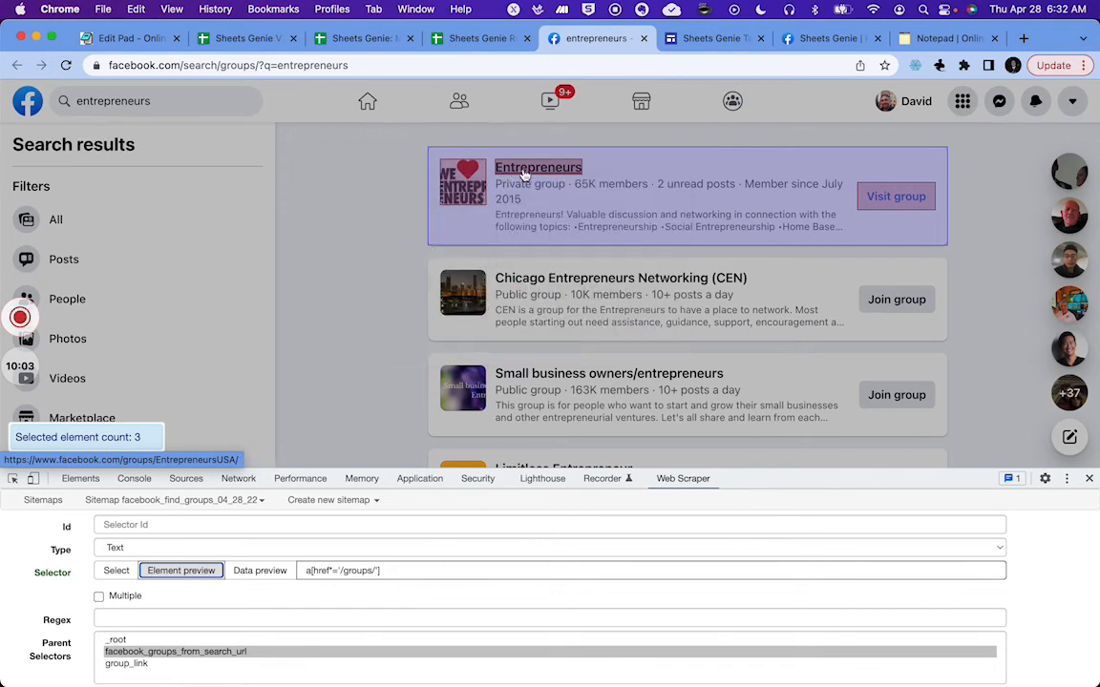
Step: Inspect the Entrepreneurs group name link in the browser's developer tools
mouse_move(565, 170)
right_click(513, 170)
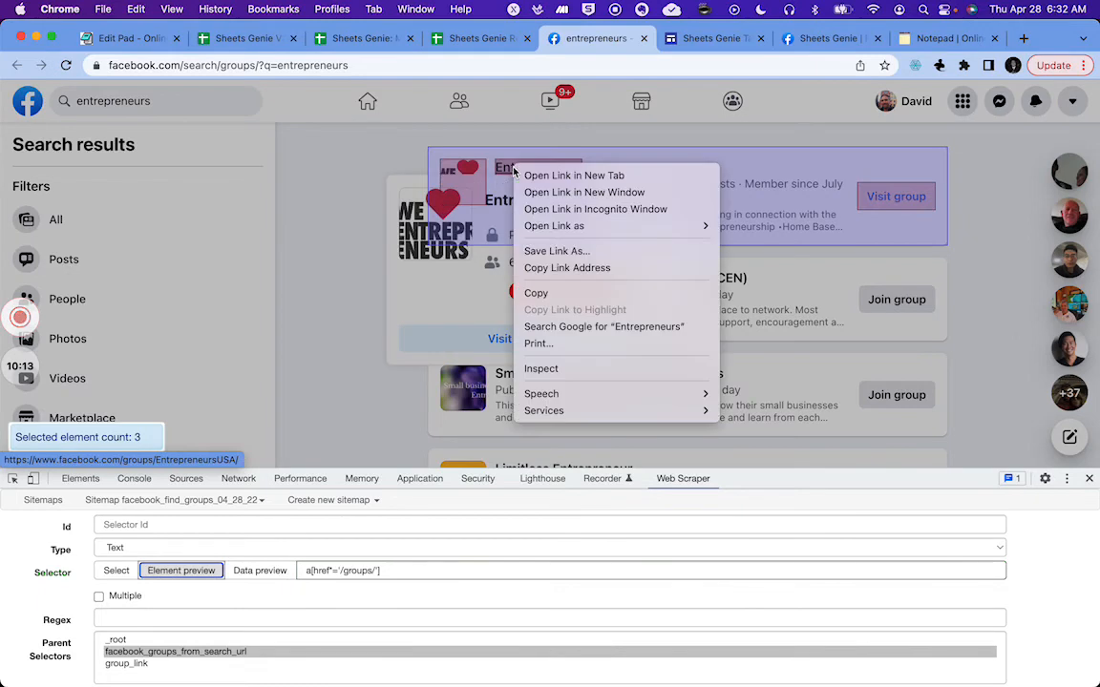
click(544, 368)
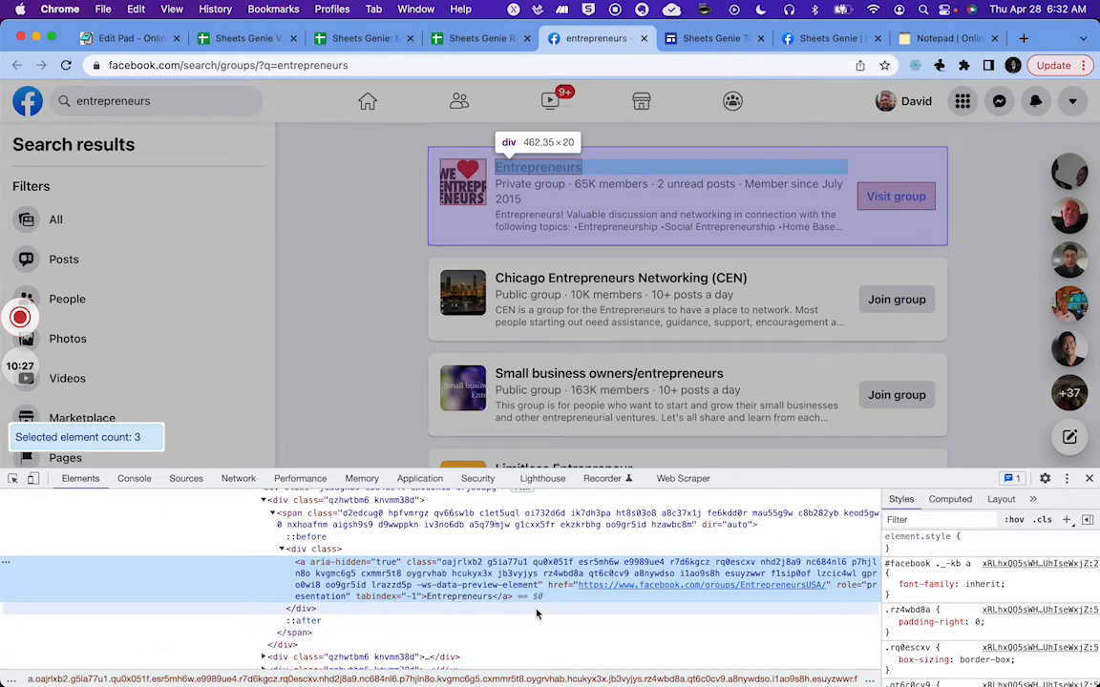
Step: Search the page elements for /groups/ and step through the matching links to examine their attributes
key(super+f)
text(/groups)
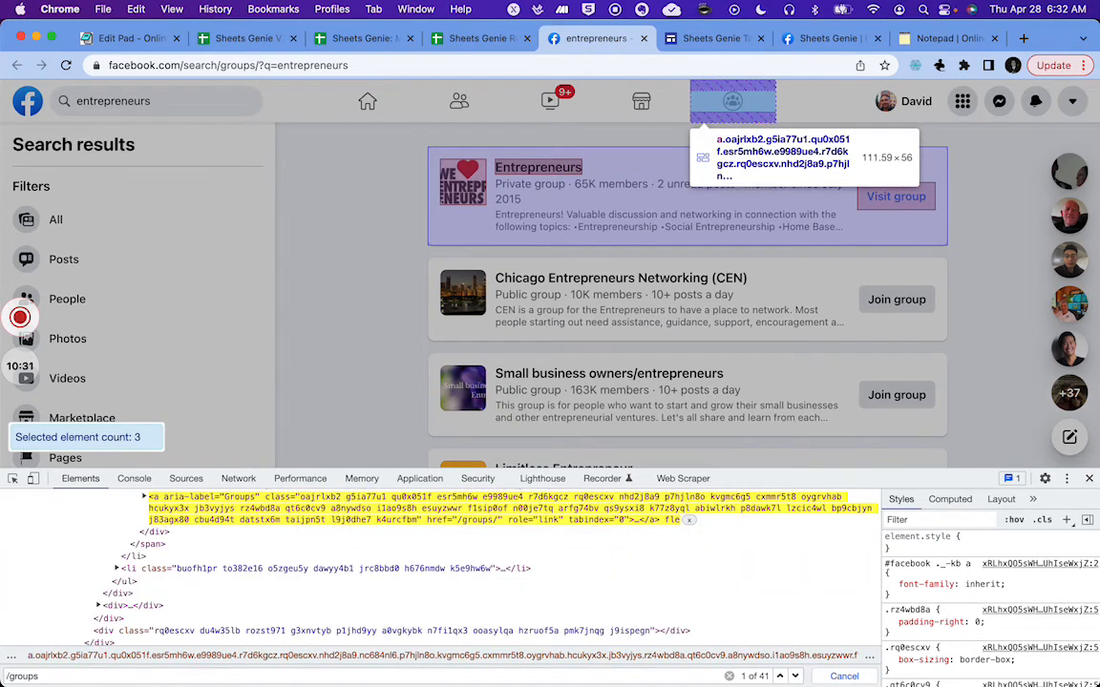
text(/)
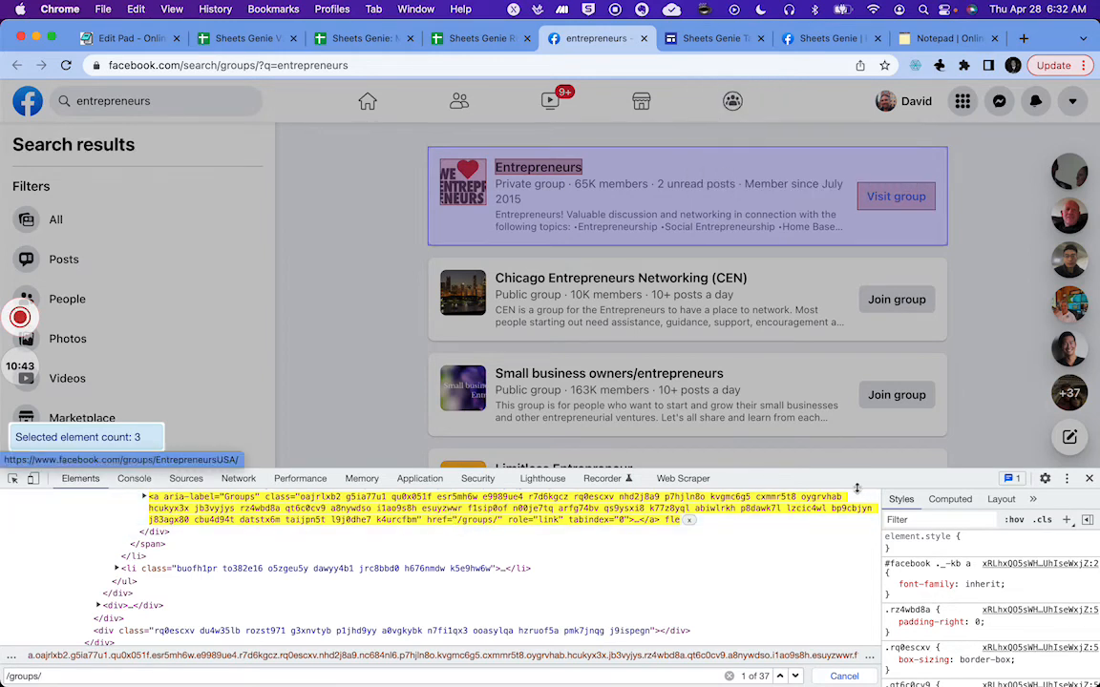
click(796, 676)
click(796, 676)
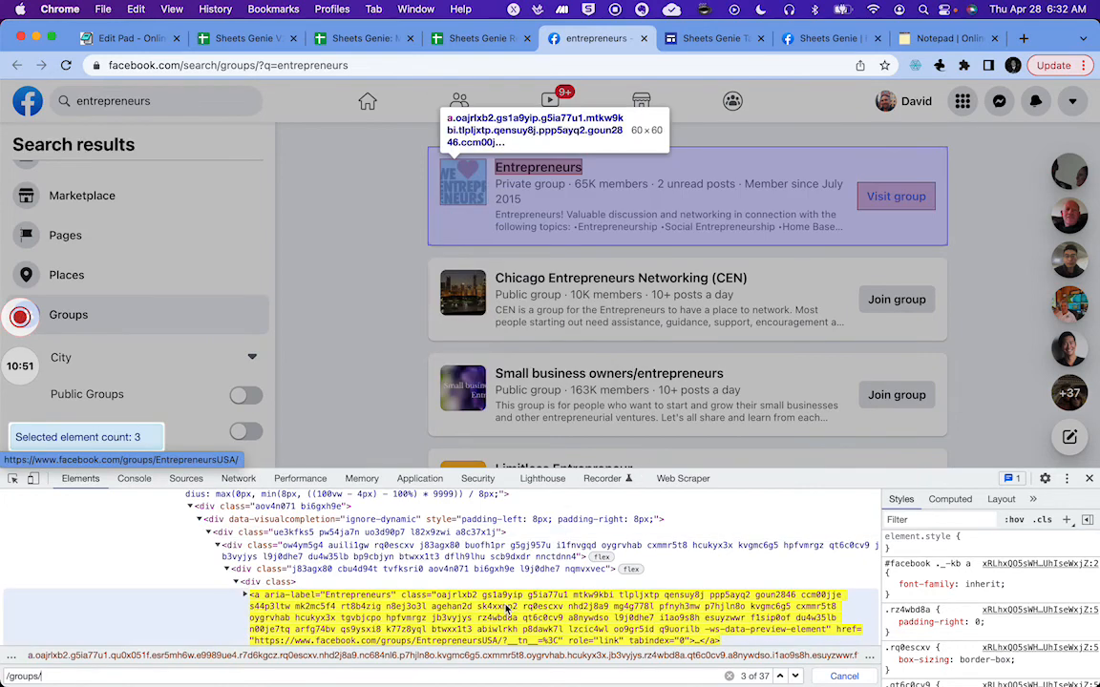
scroll(506, 608, down, 2)
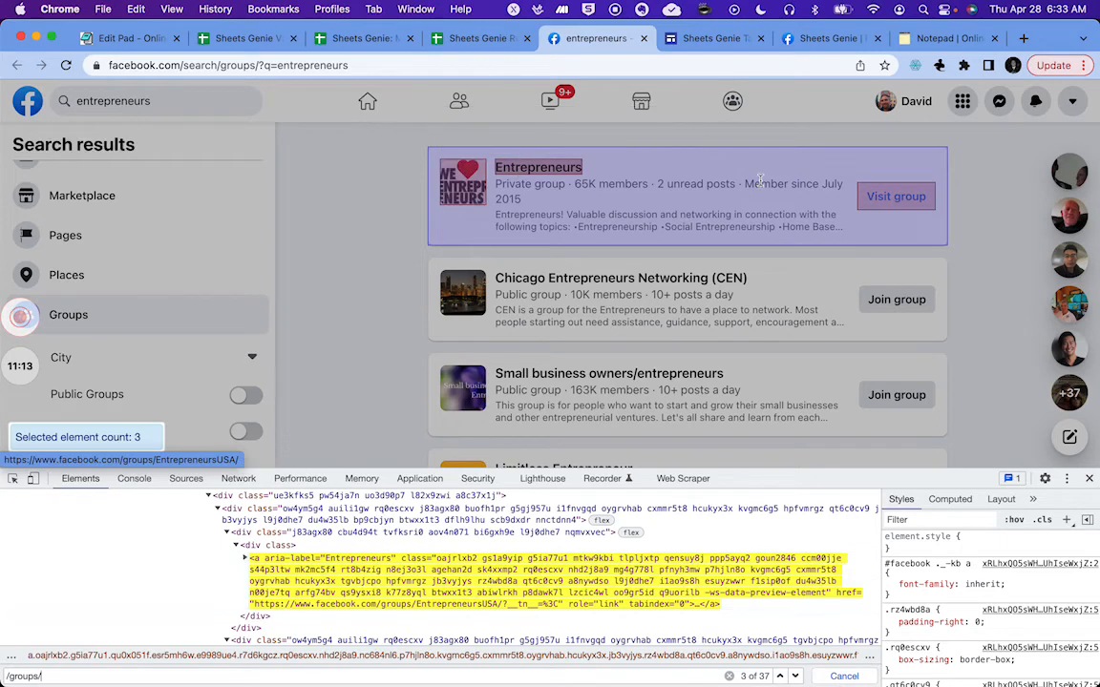
click(795, 675)
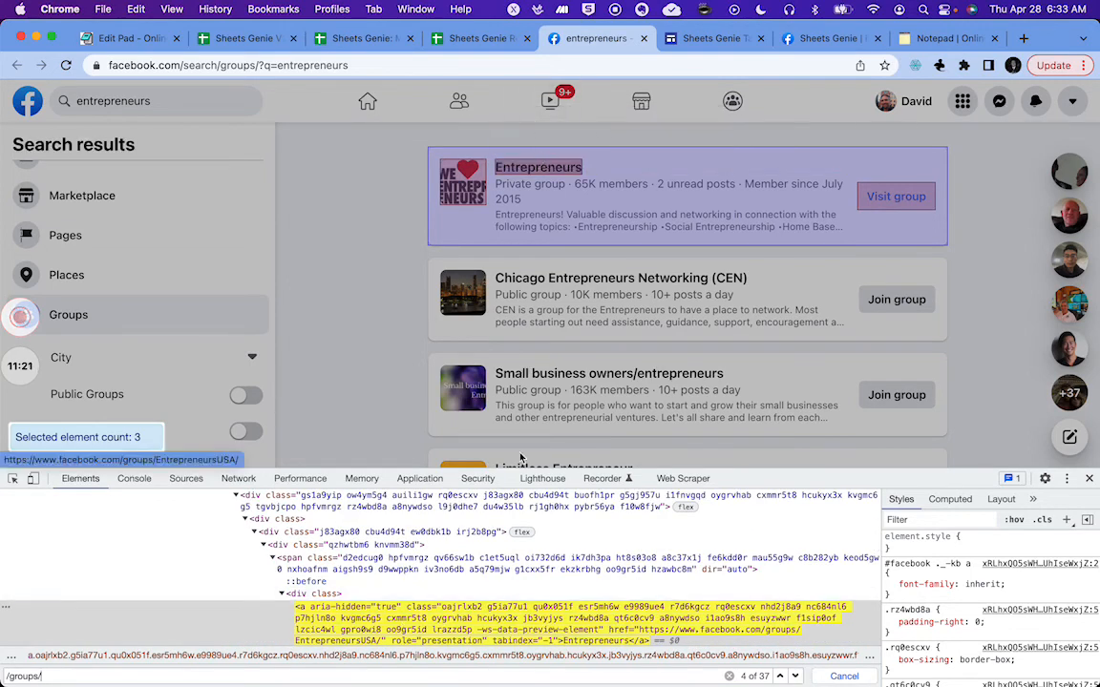
scroll(475, 621, down, 1)
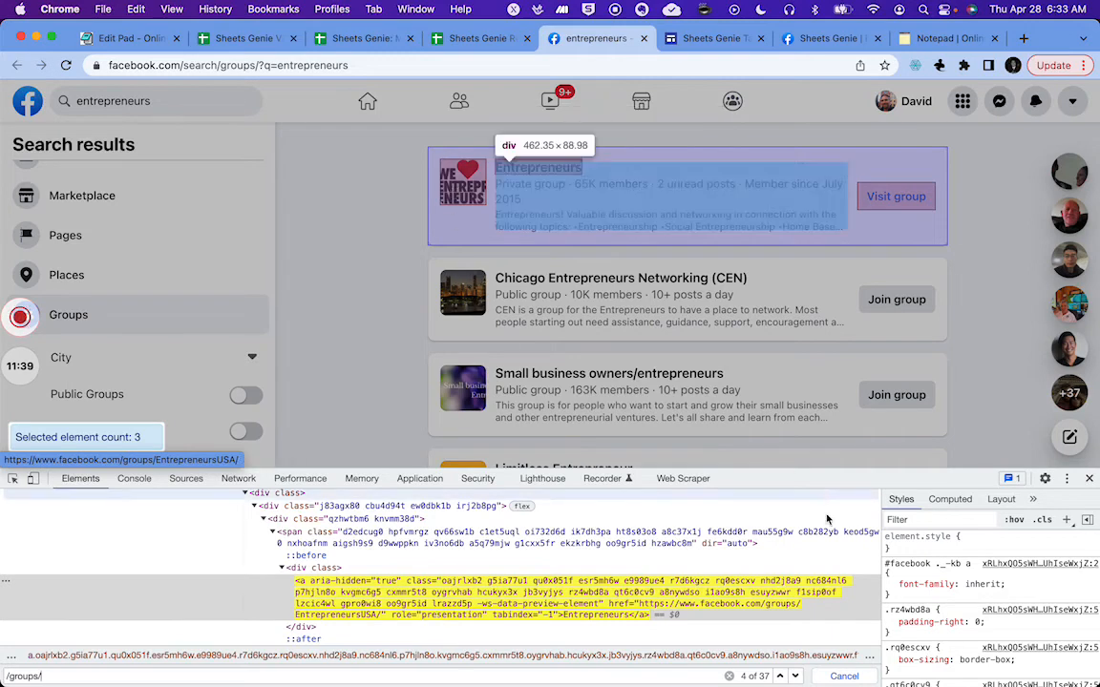
click(795, 676)
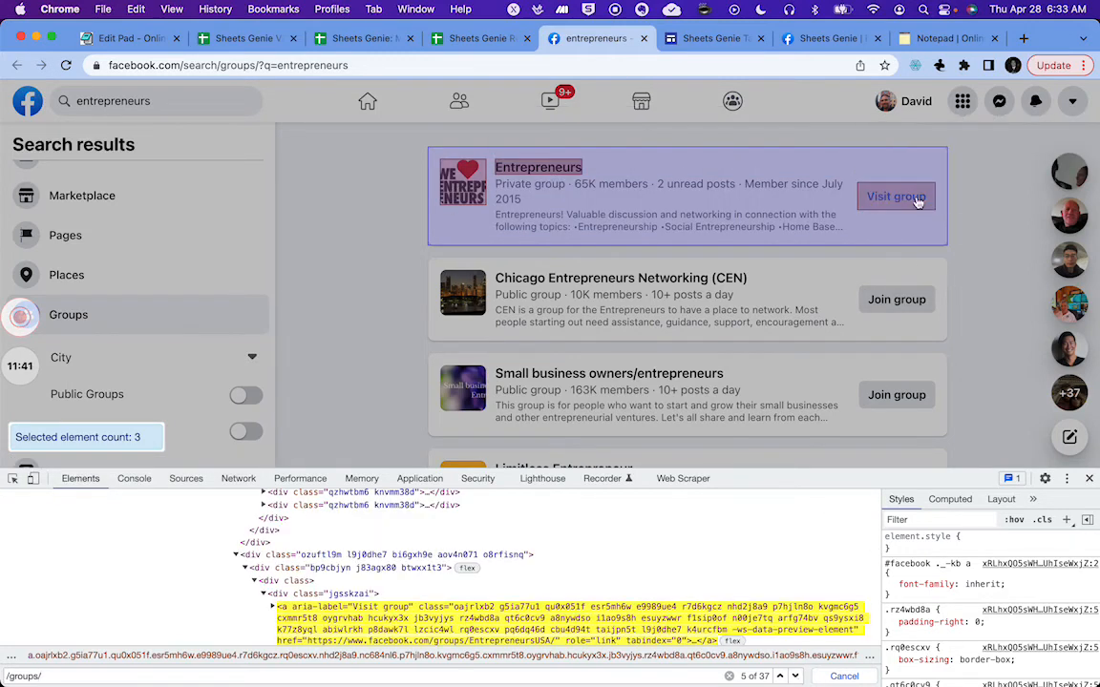
scroll(591, 597, down, 1)
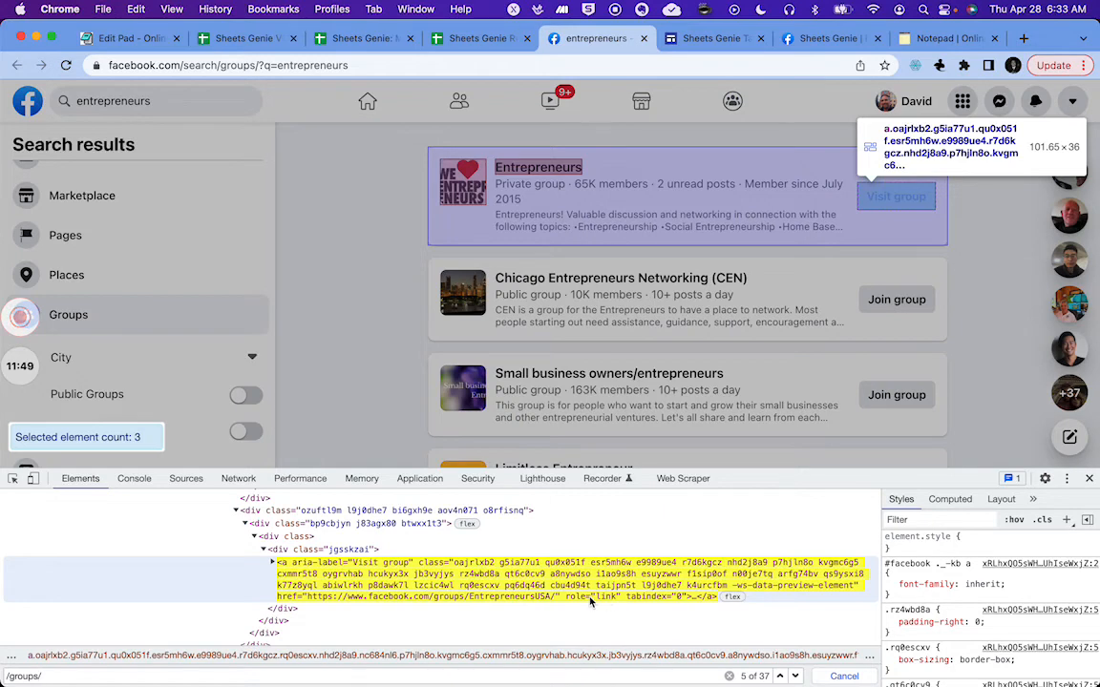
mouse_move(563, 170)
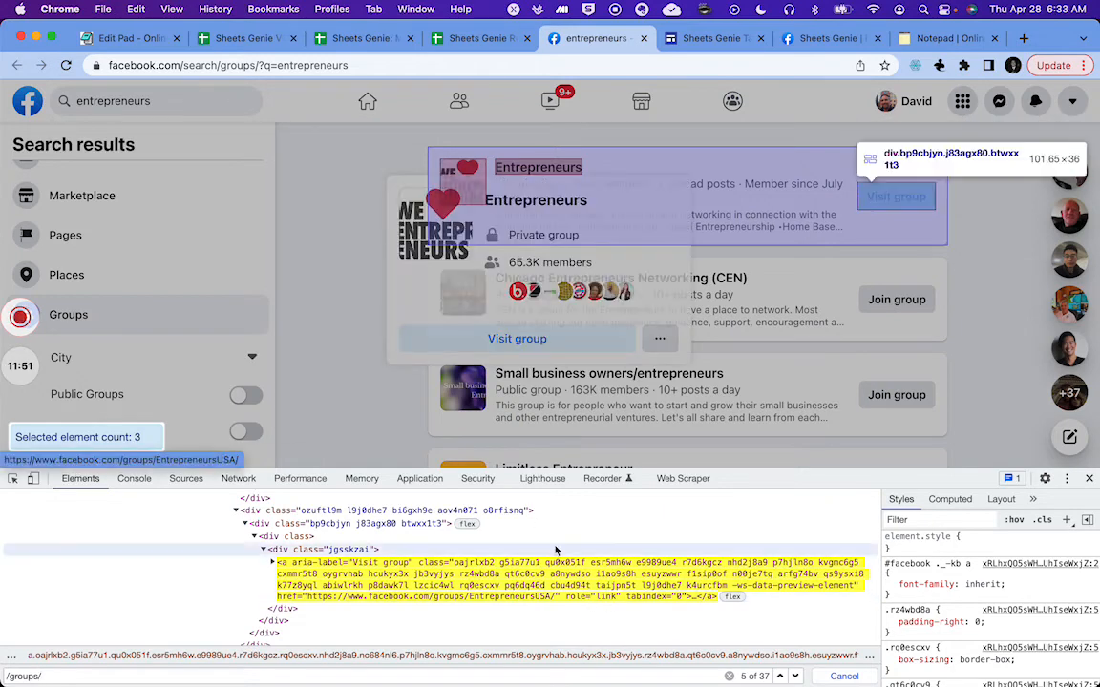
click(780, 676)
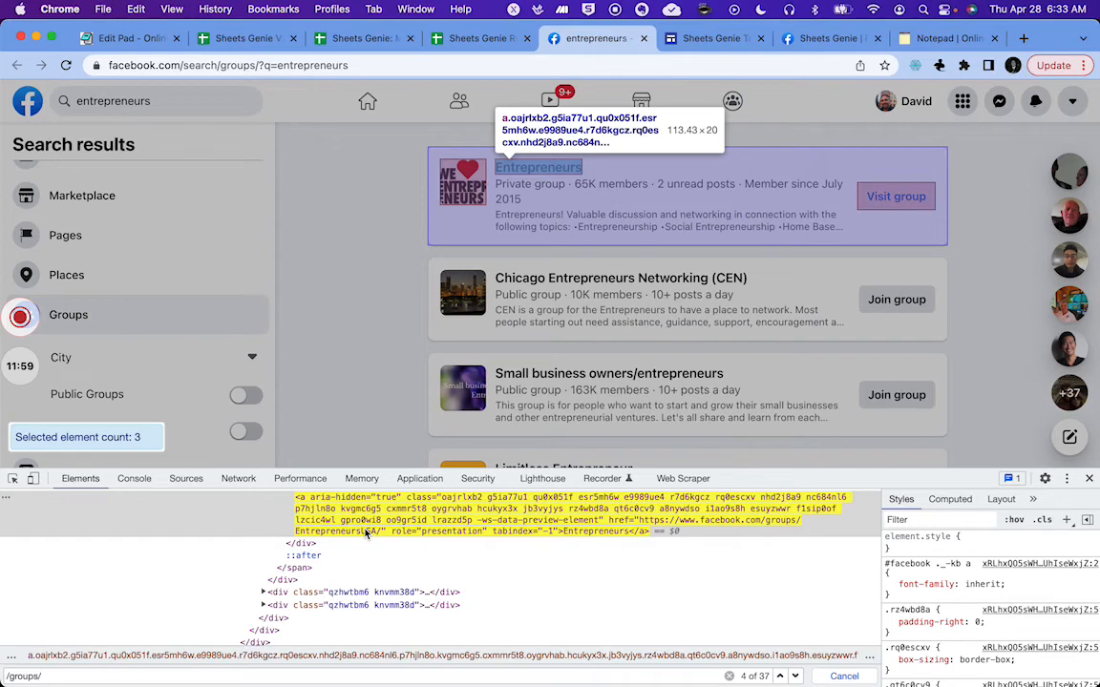
Step: Copy the [href='default.htm'] attribute selector example from the JQuery Selectors Help sheet
click(476, 40)
click(359, 40)
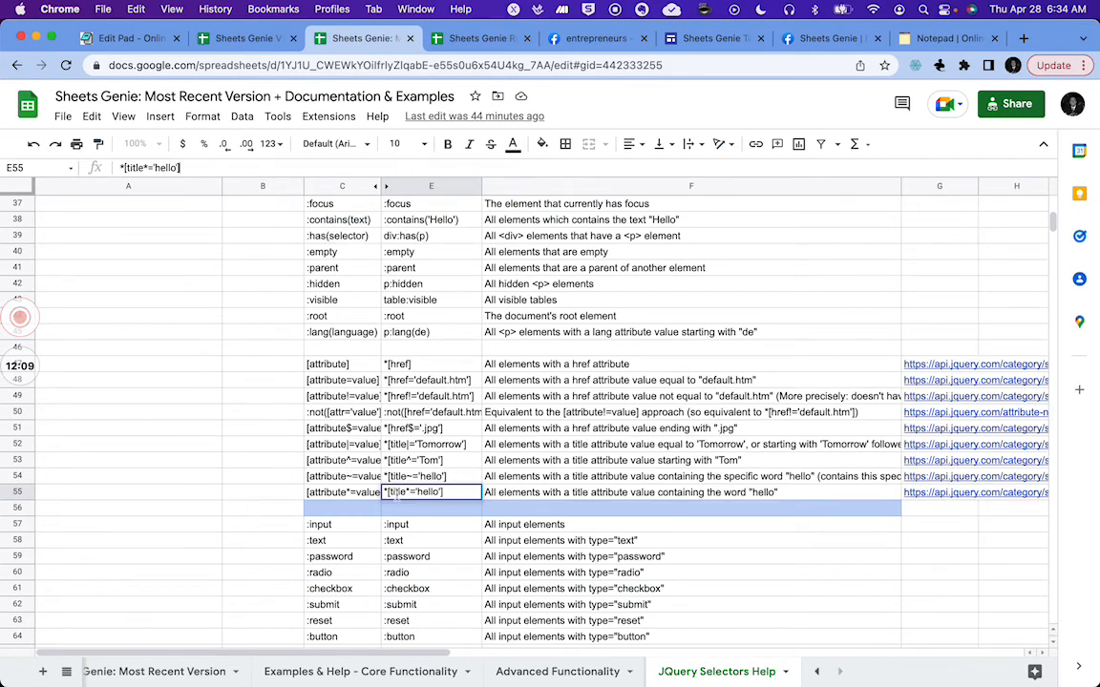
drag(449, 489, 387, 492)
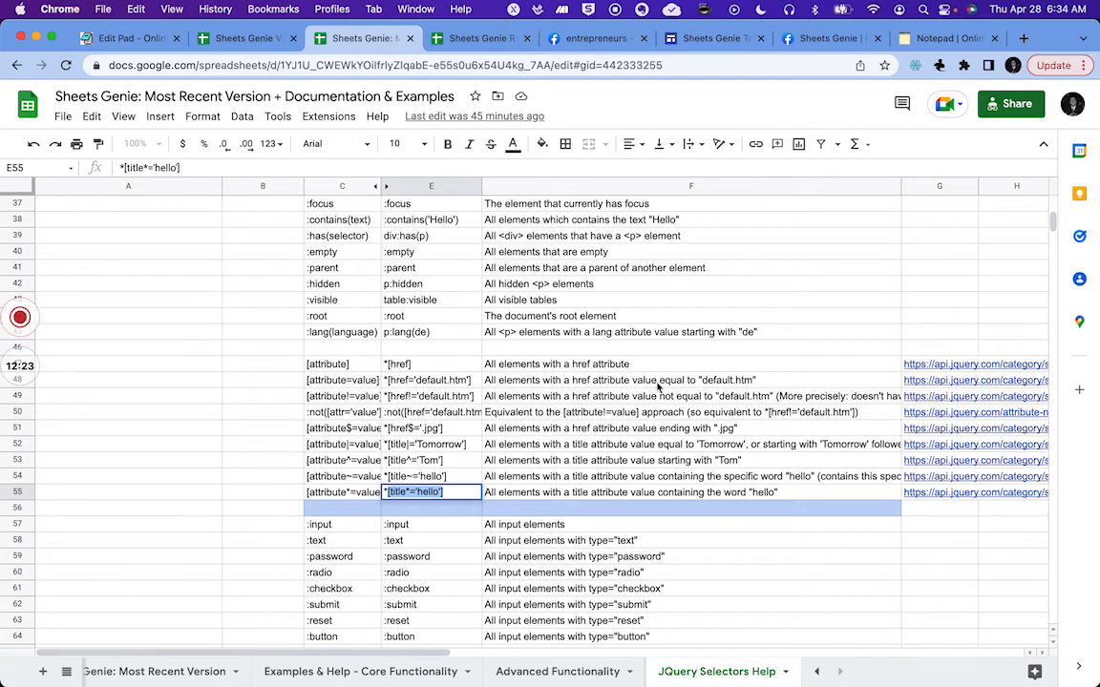
click(446, 382)
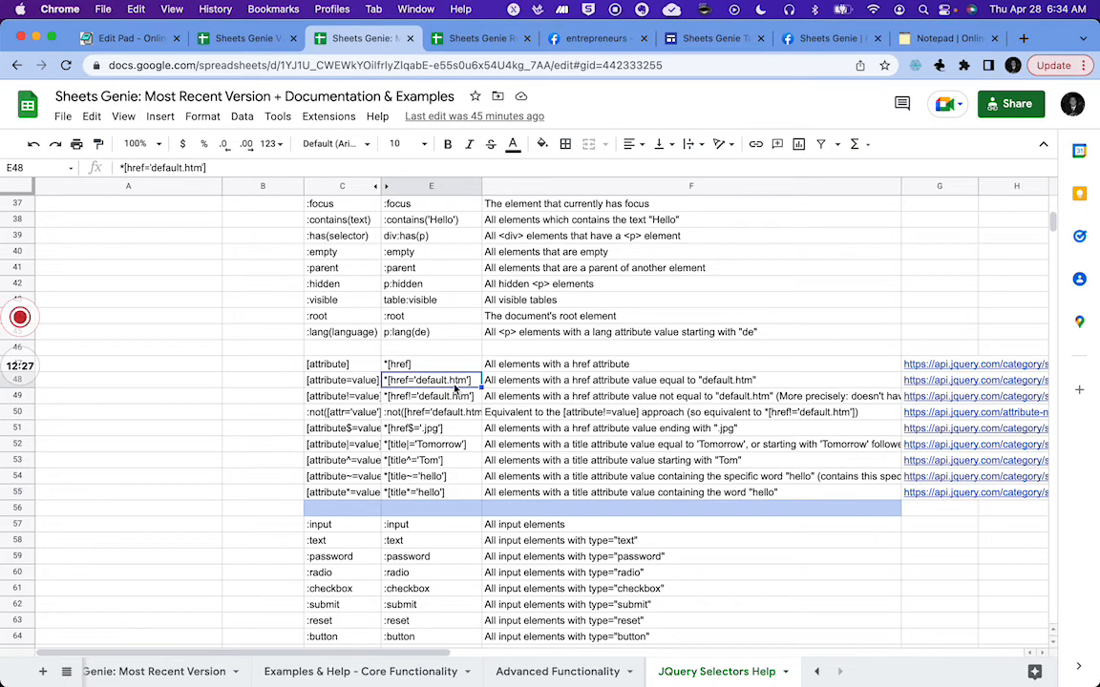
drag(209, 167, 124, 167)
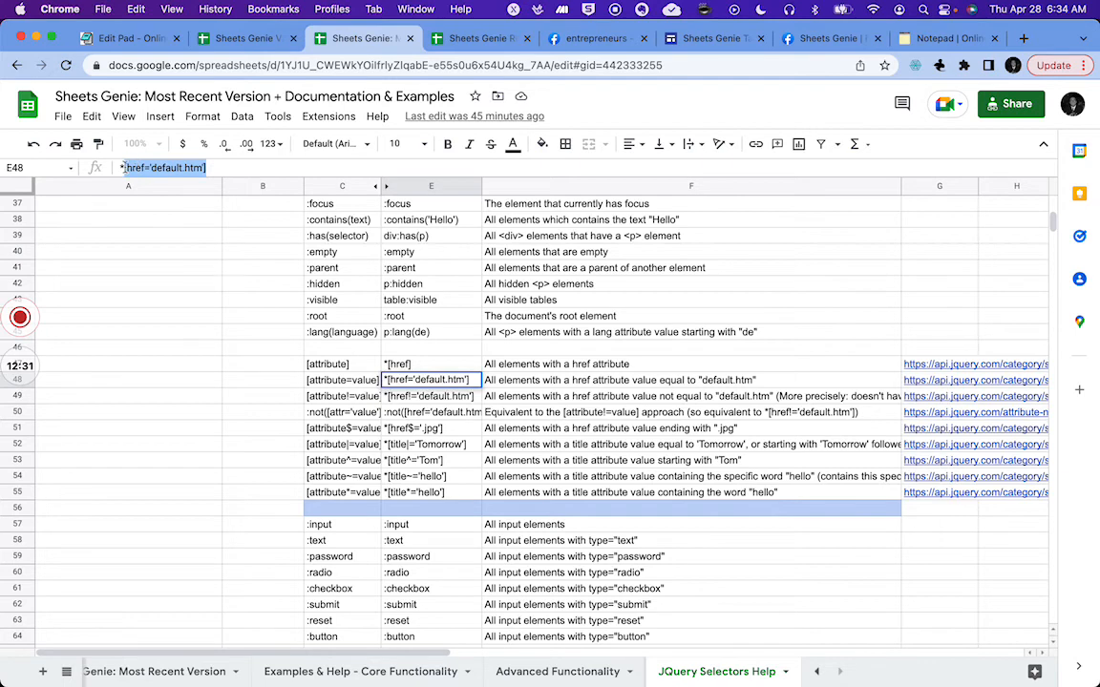
key(super+c)
key(super+c)
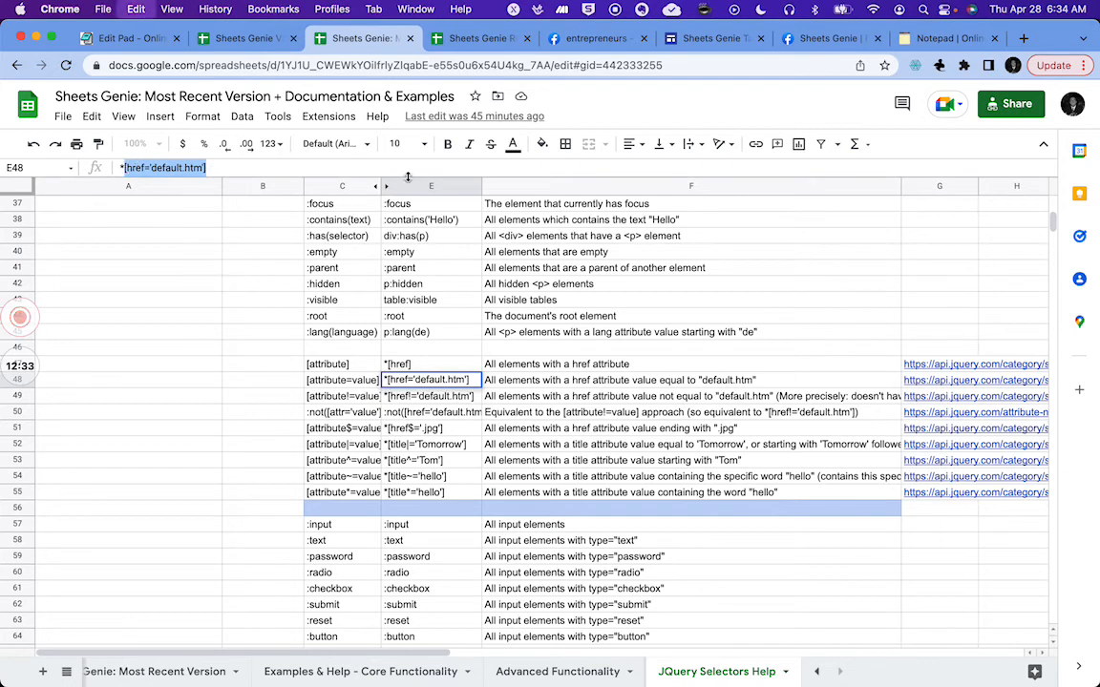
click(241, 462)
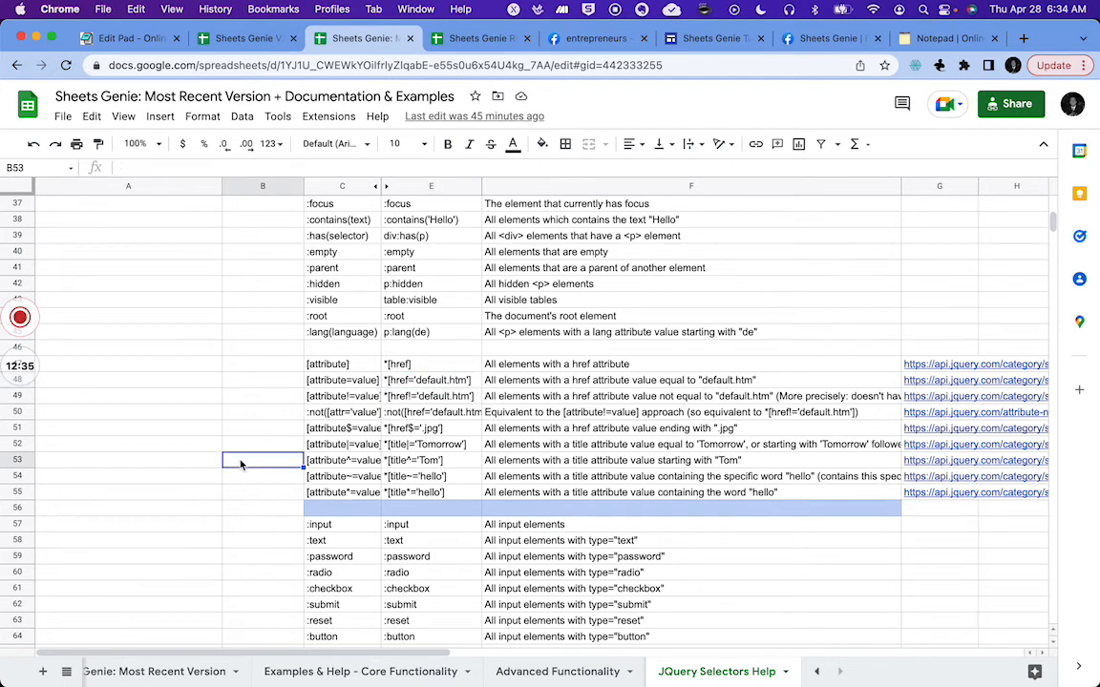
Step: In Web Scraper on the Facebook search tab, extend the selector to a[href*='/groups/'][role='presentation'] using the pasted example
click(464, 36)
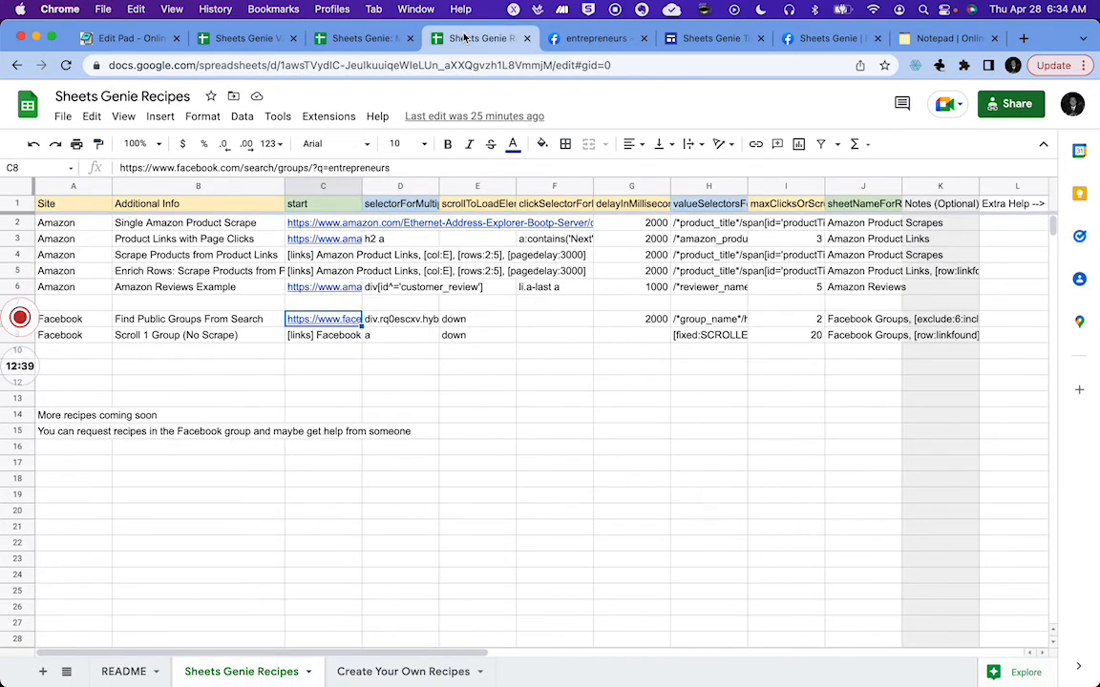
click(596, 43)
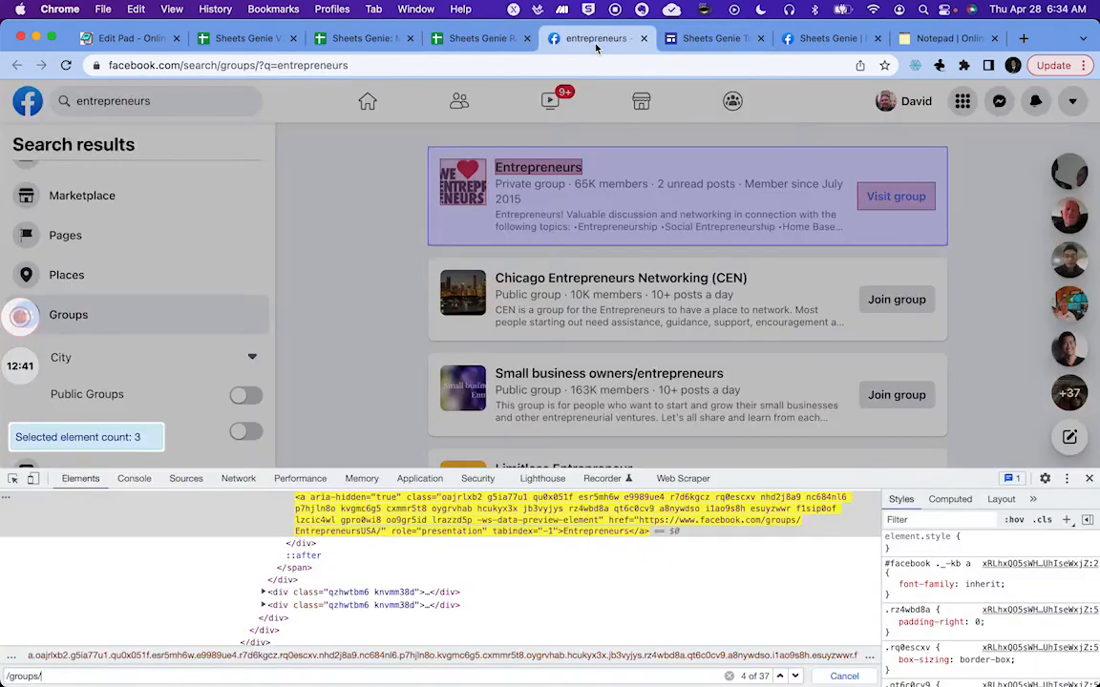
click(670, 481)
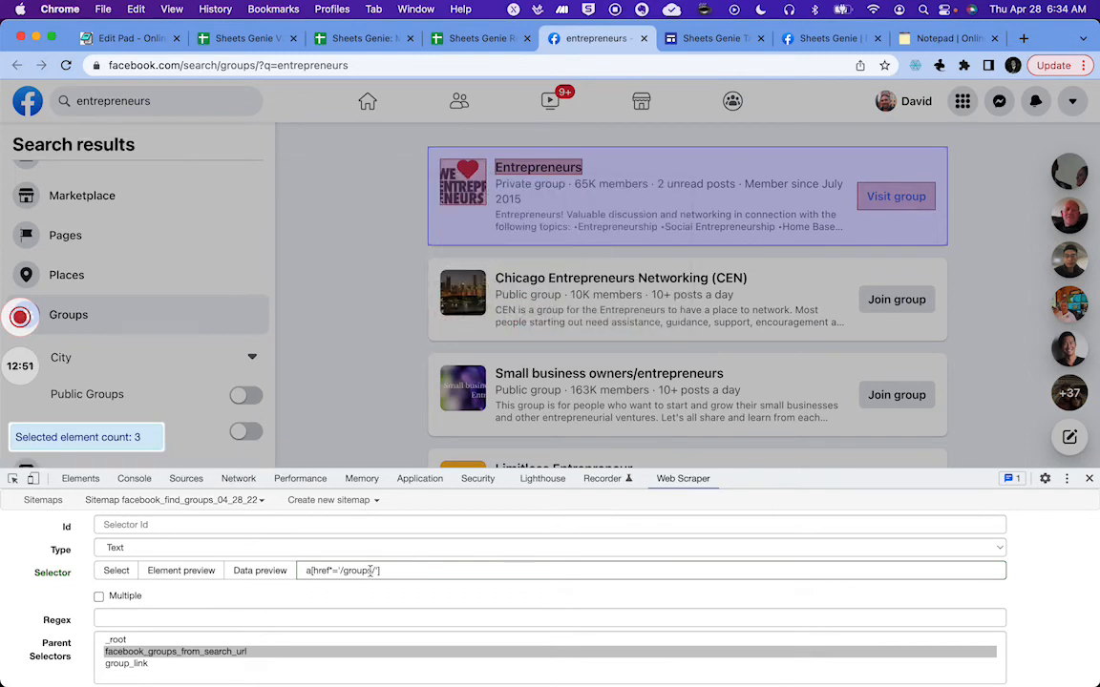
click(116, 570)
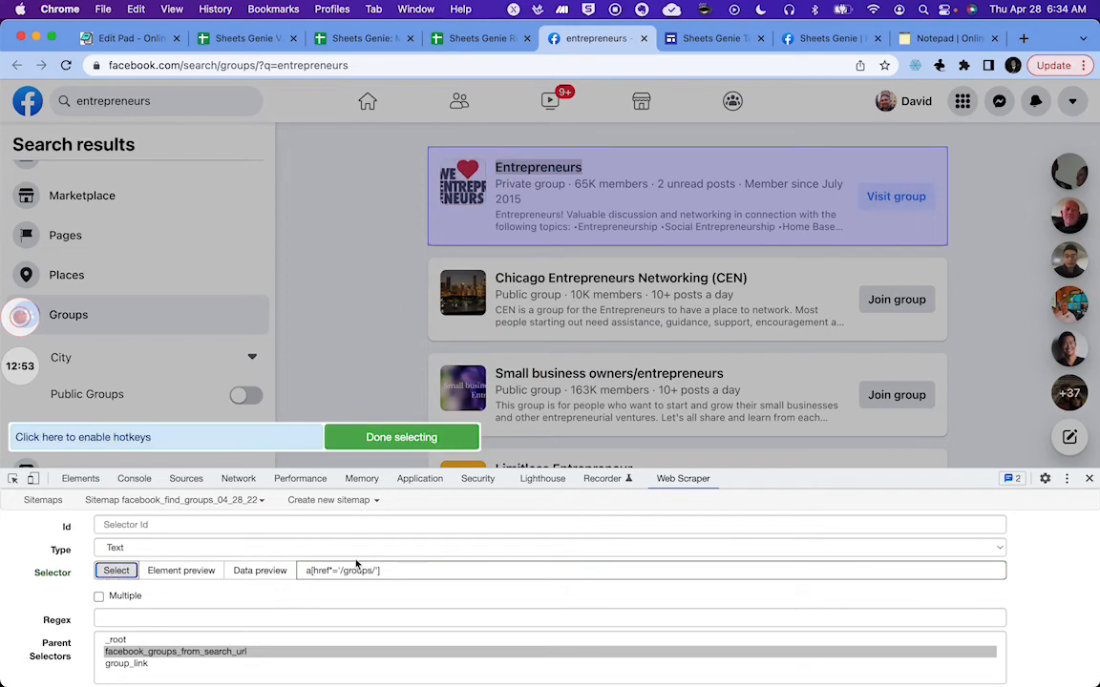
click(409, 571)
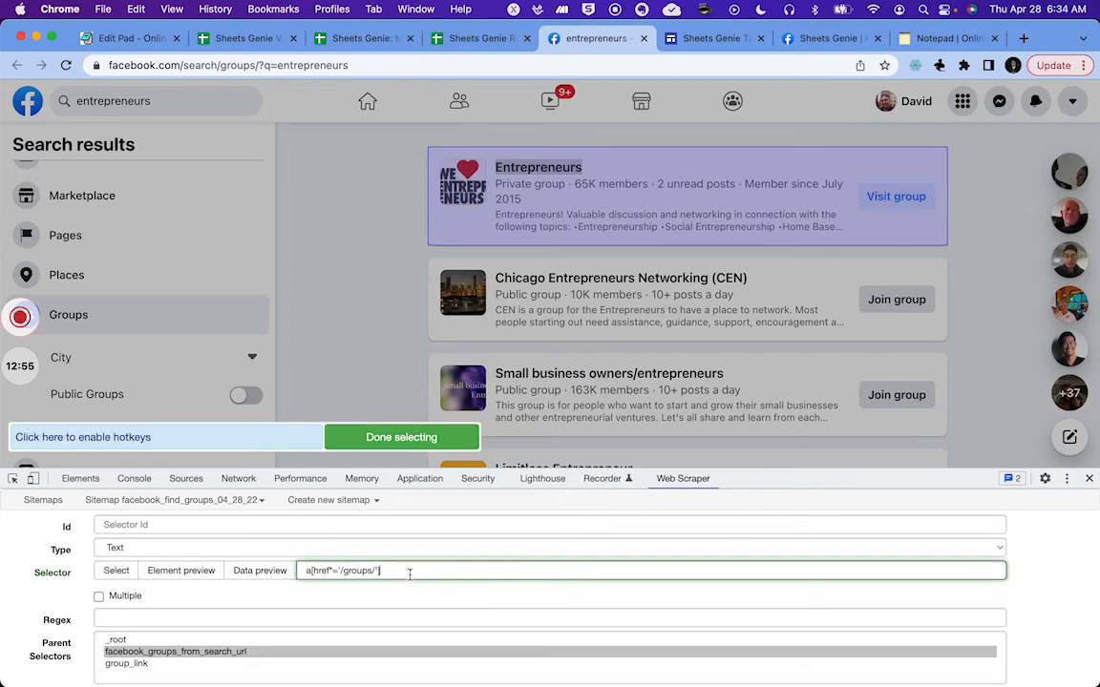
key(super+v)
double_click(388, 570)
text(role)
text(l)
key(BackSpace)
key(BackSpace)
key(BackSpace)
key(BackSpace)
key(BackSpace)
key(BackSpace)
key(BackSpace)
key(BackSpace)
key(BackSpace)
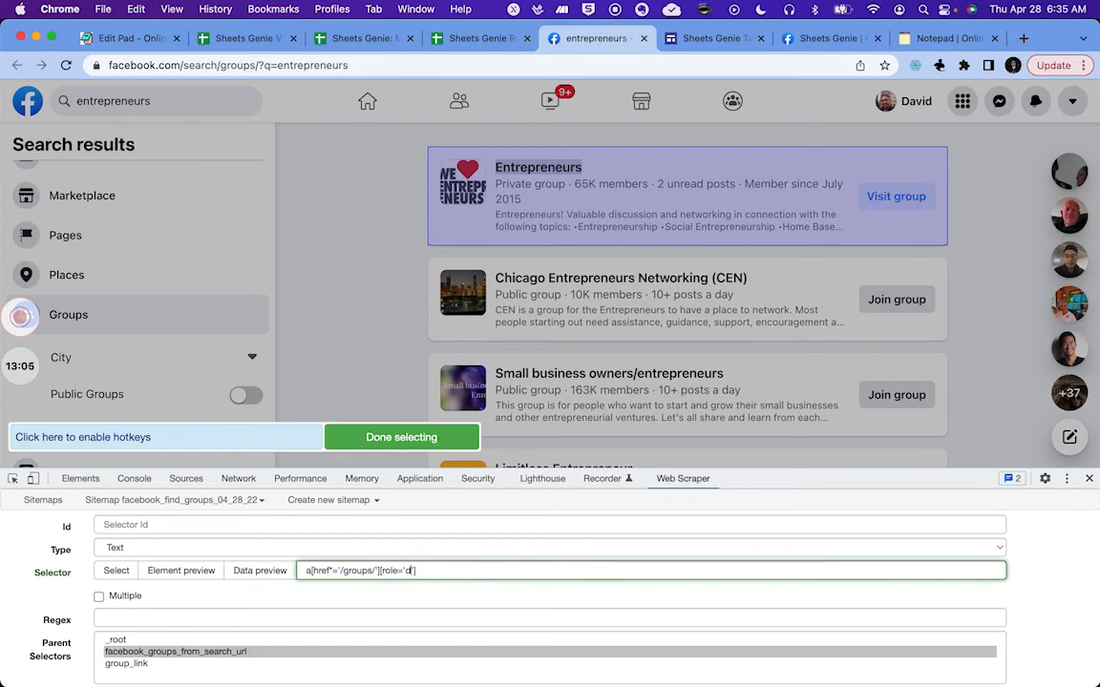
text(presentation)
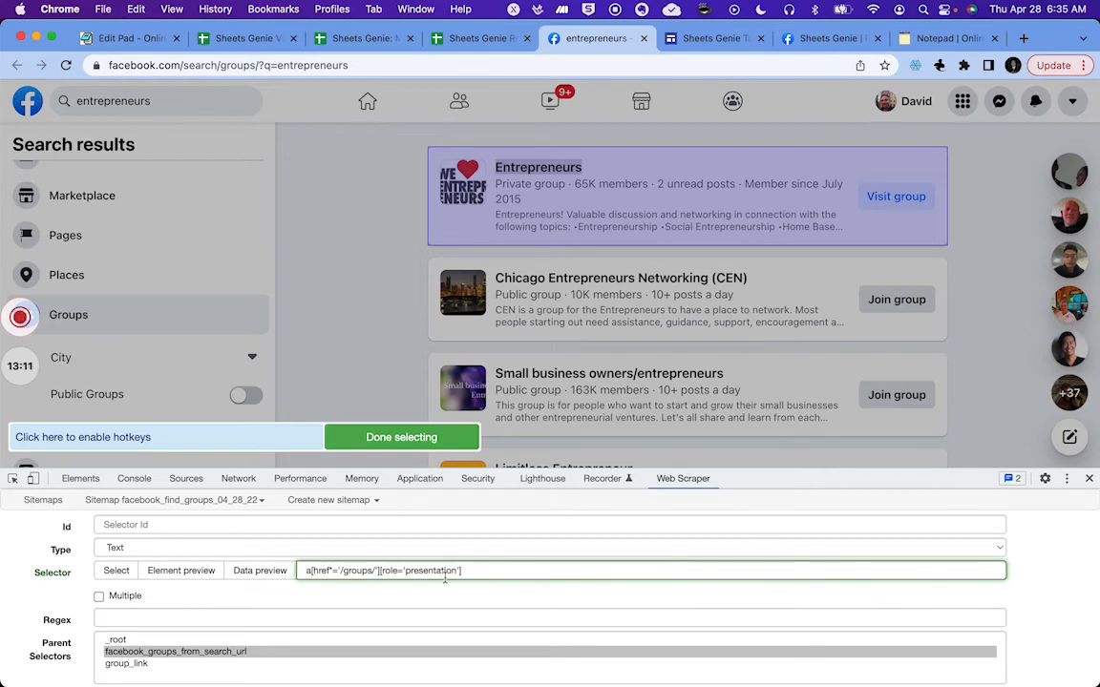
Step: Preview the elements matched by the a[href*='/groups/'] selector on the search results
click(116, 571)
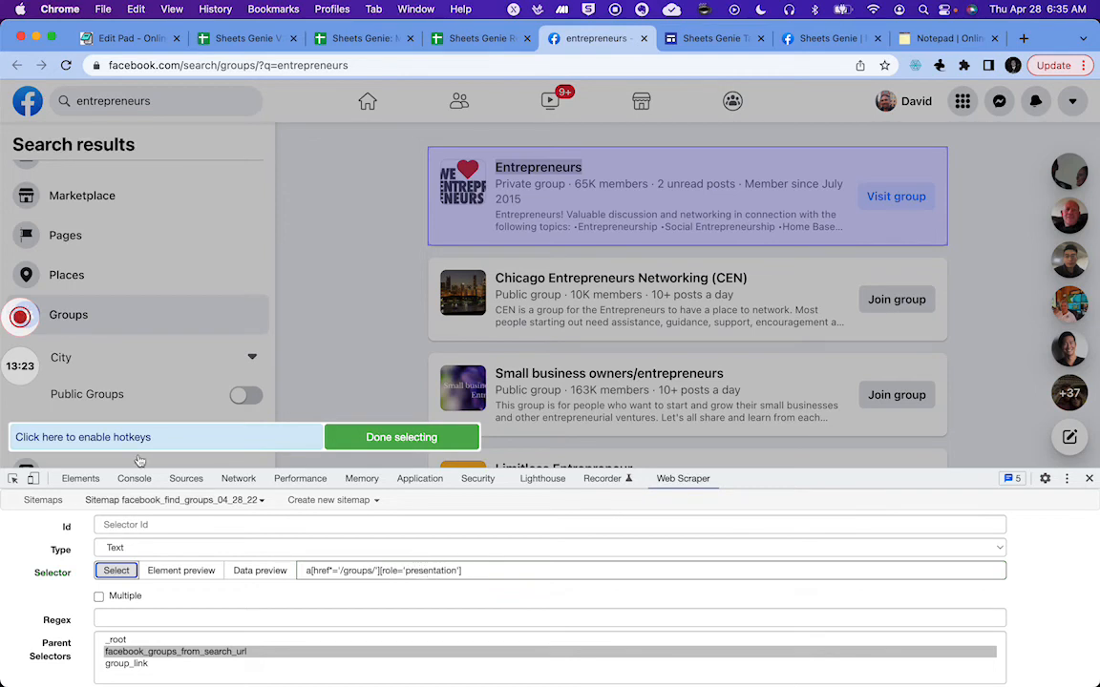
mouse_move(21, 317)
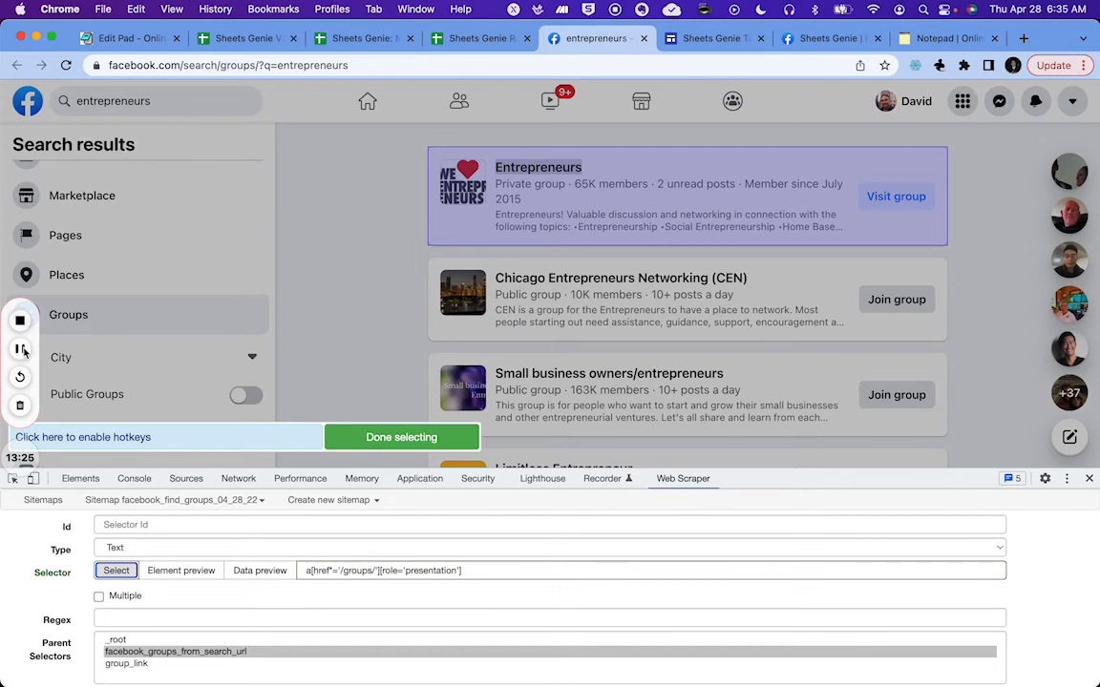
click(23, 352)
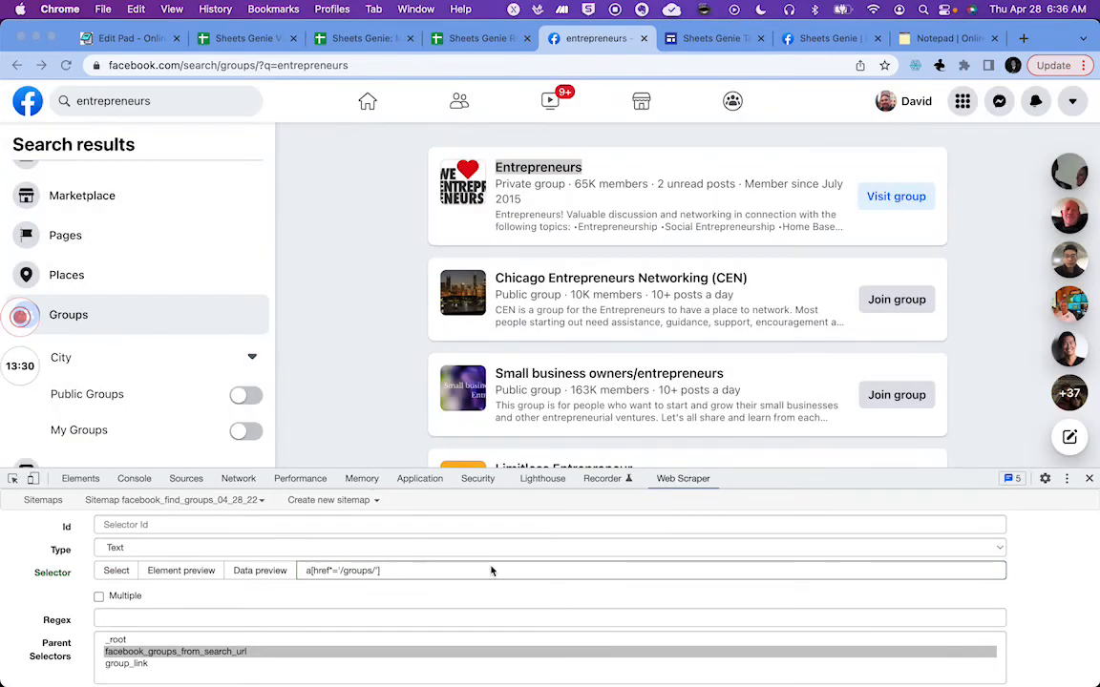
click(175, 573)
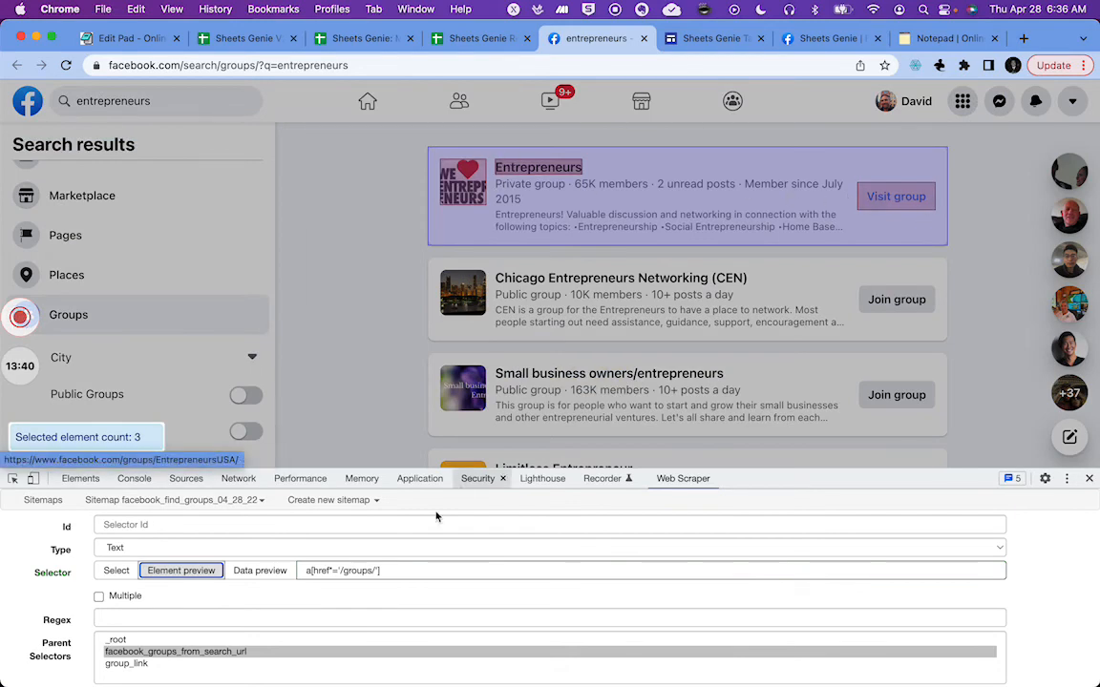
click(175, 573)
Step: Append [role='presentation'] to the selector and preview the elements it matches
click(413, 570)
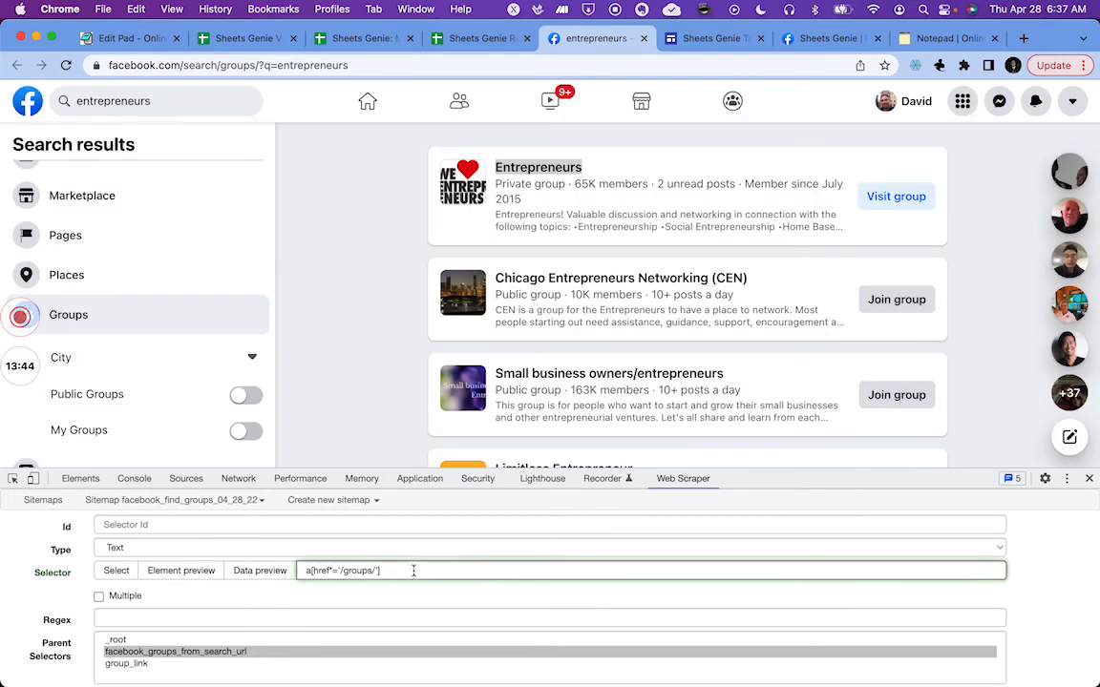
key(super+v)
click(181, 571)
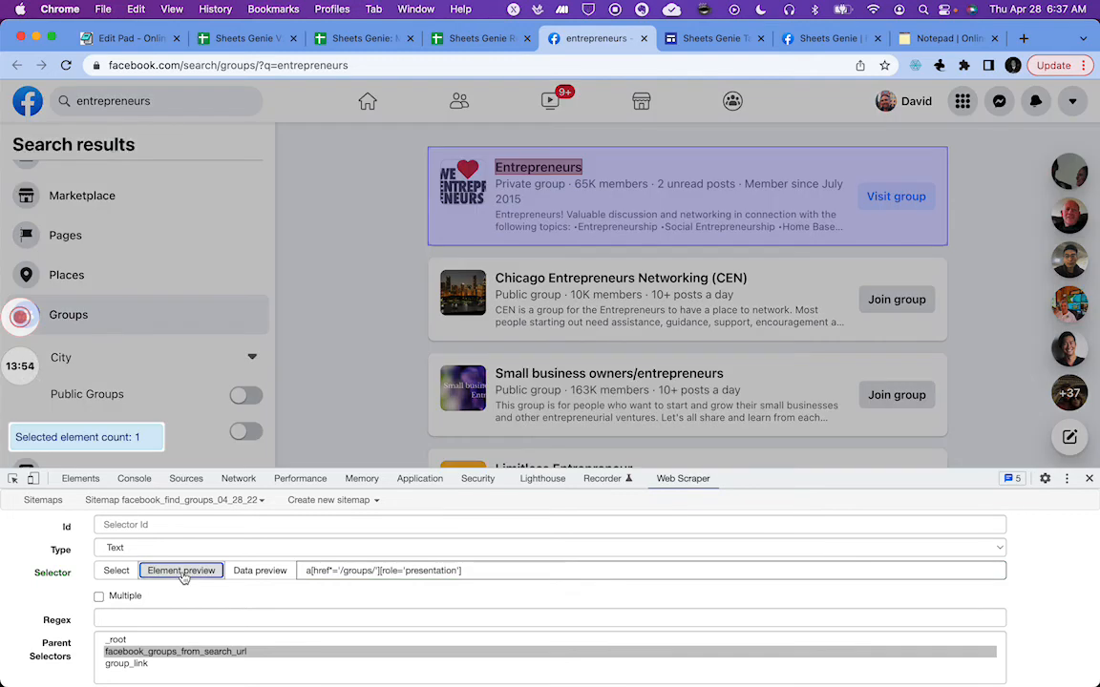
Step: Copy the complete selector text and cancel the new selector
mouse_move(553, 168)
click(499, 571)
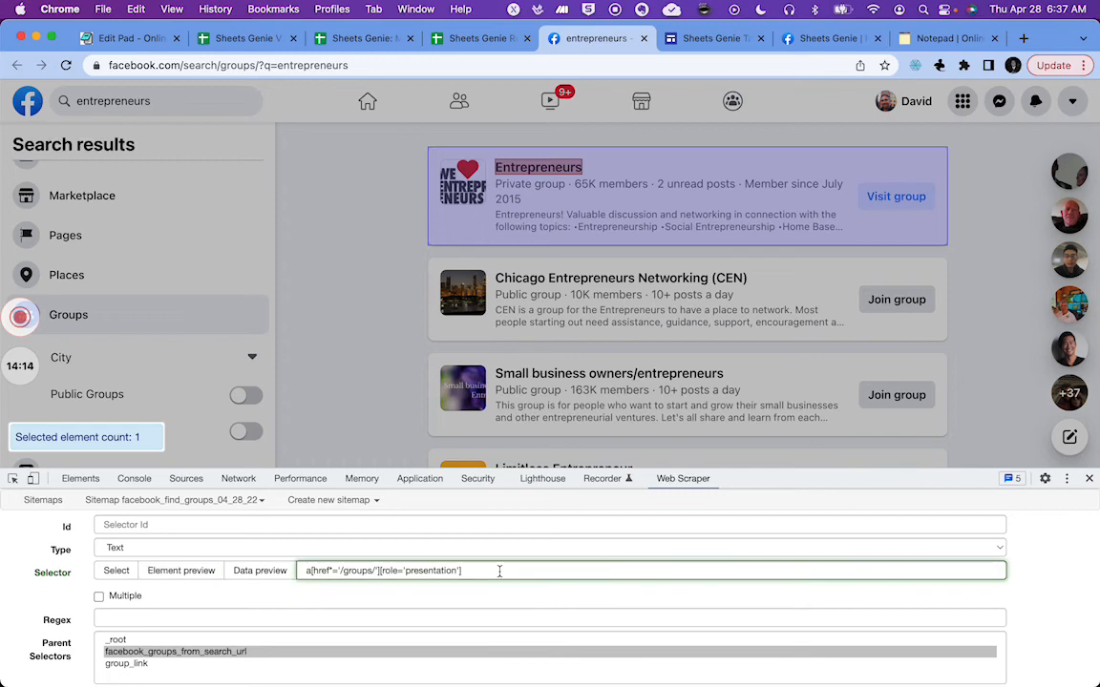
key(super+a)
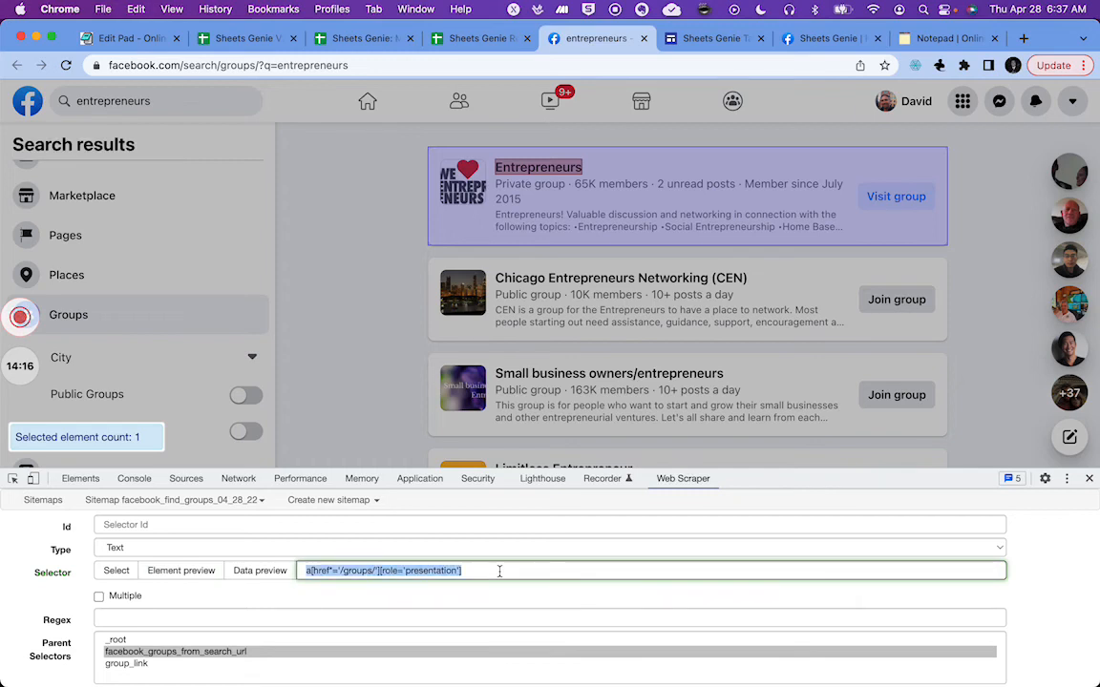
key(super+c)
scroll(457, 592, down, 1)
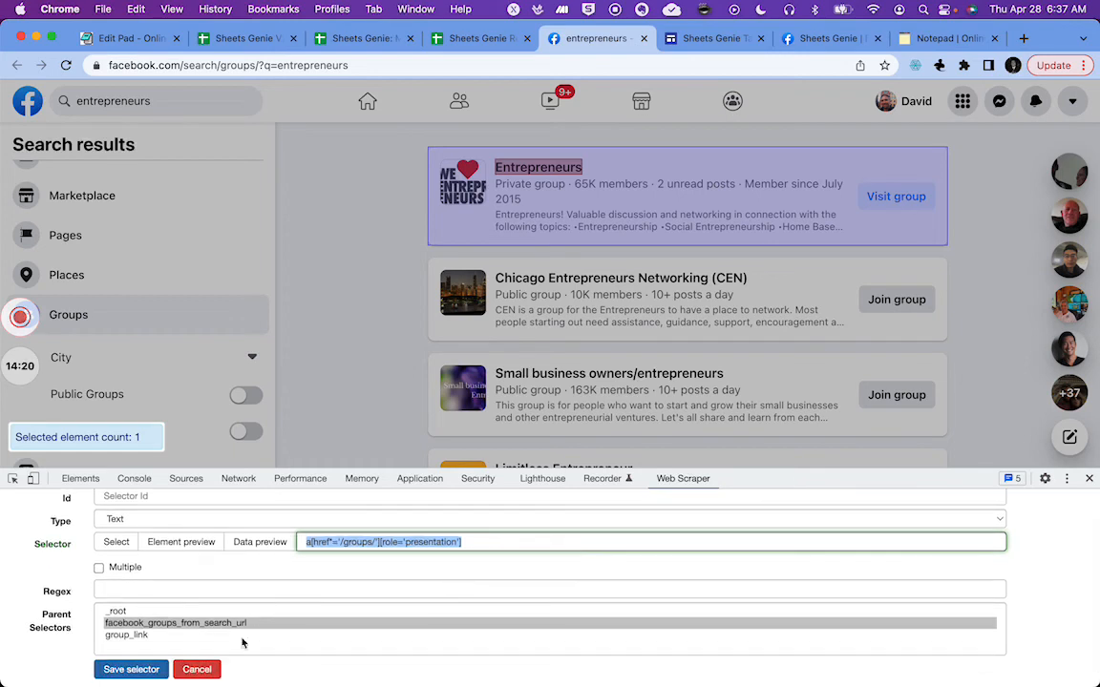
click(196, 671)
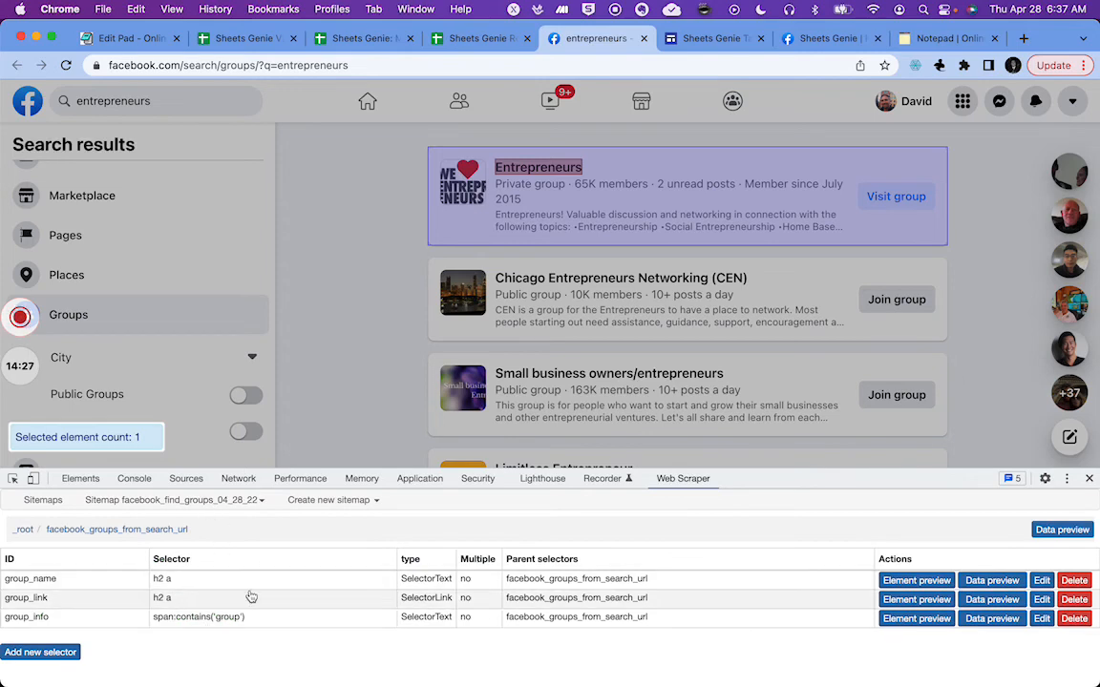
Step: Replace the group_name selector with a[href*='/groups/'][role='presentation'], preview its matched elements, and save it
click(1042, 584)
click(351, 567)
key(super+a)
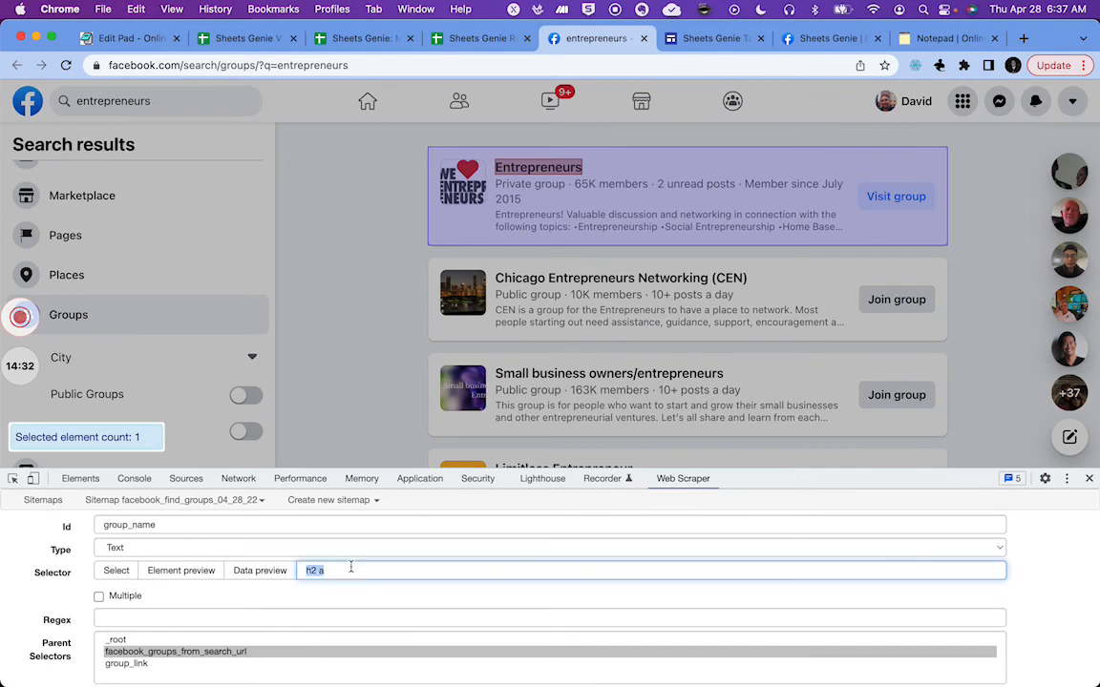
key(super+v)
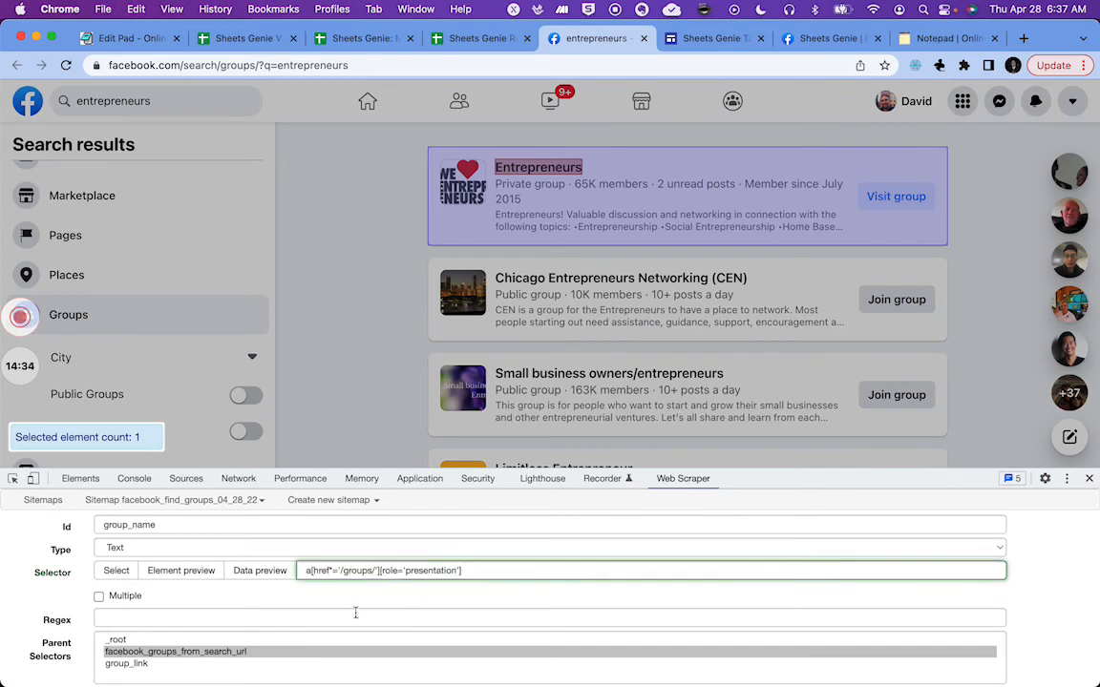
click(180, 571)
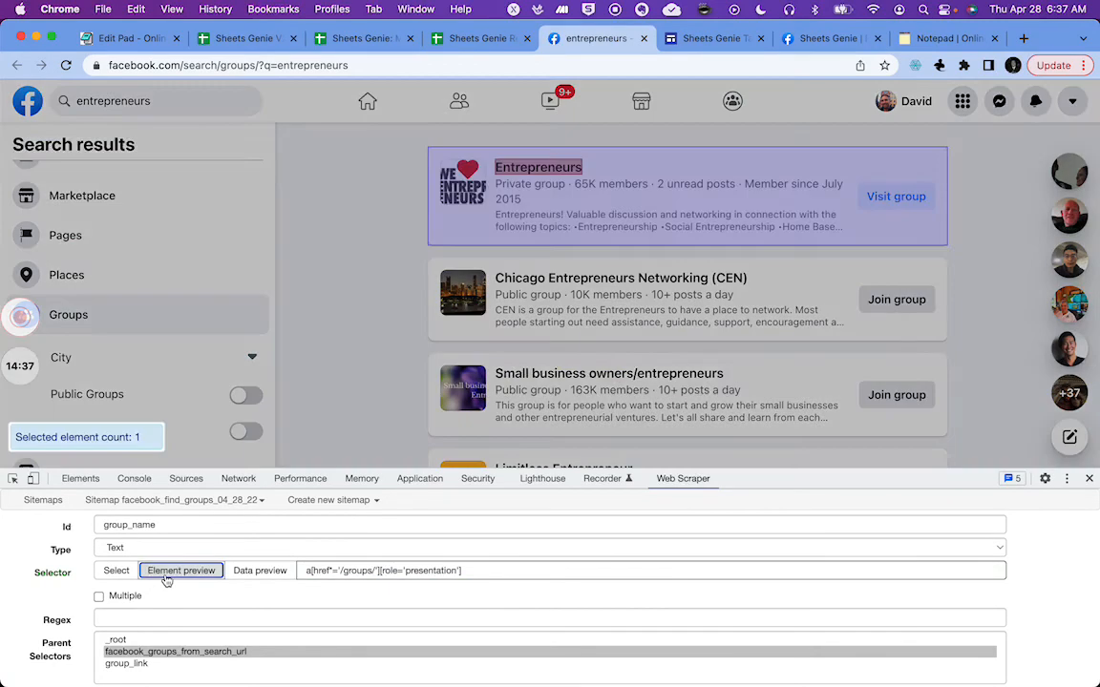
click(166, 576)
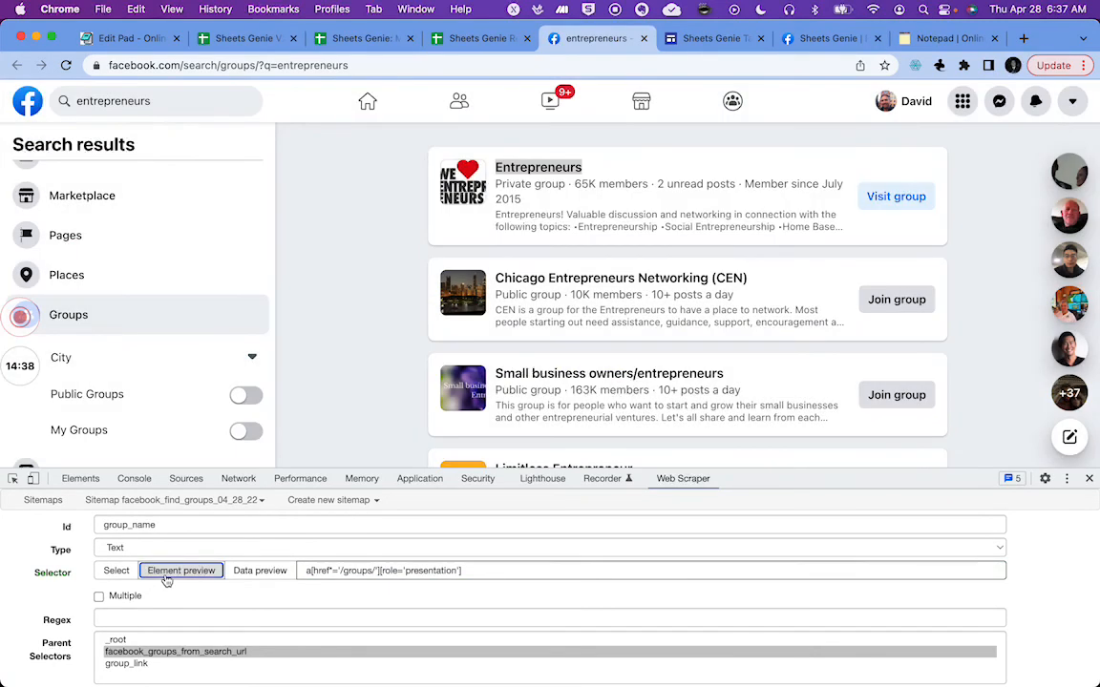
scroll(144, 640, down, 1)
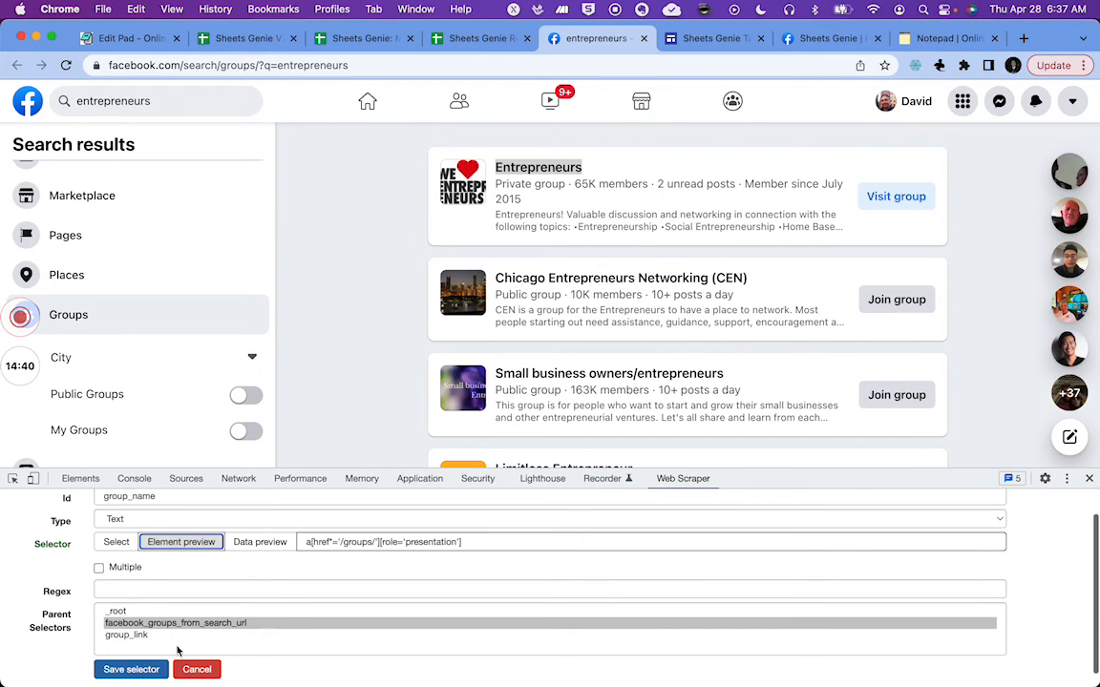
click(136, 671)
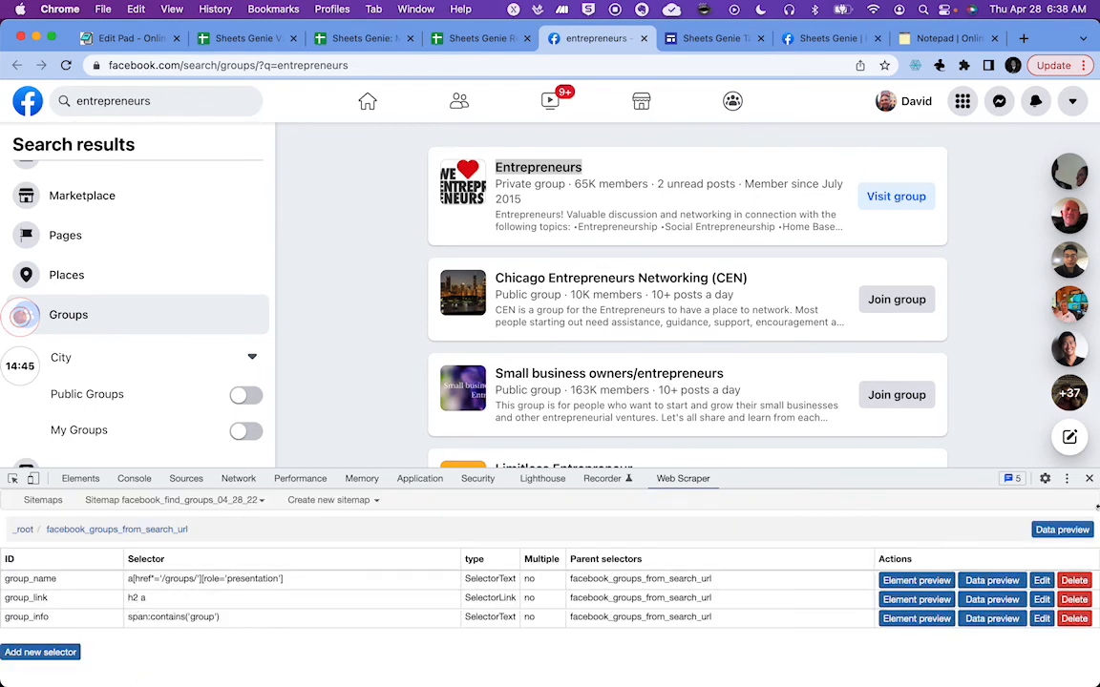
Step: Replace the group_link selector with a[href*='/groups/'][role='presentation'] and save it
click(1041, 600)
click(355, 574)
key(super+a)
key(super+v)
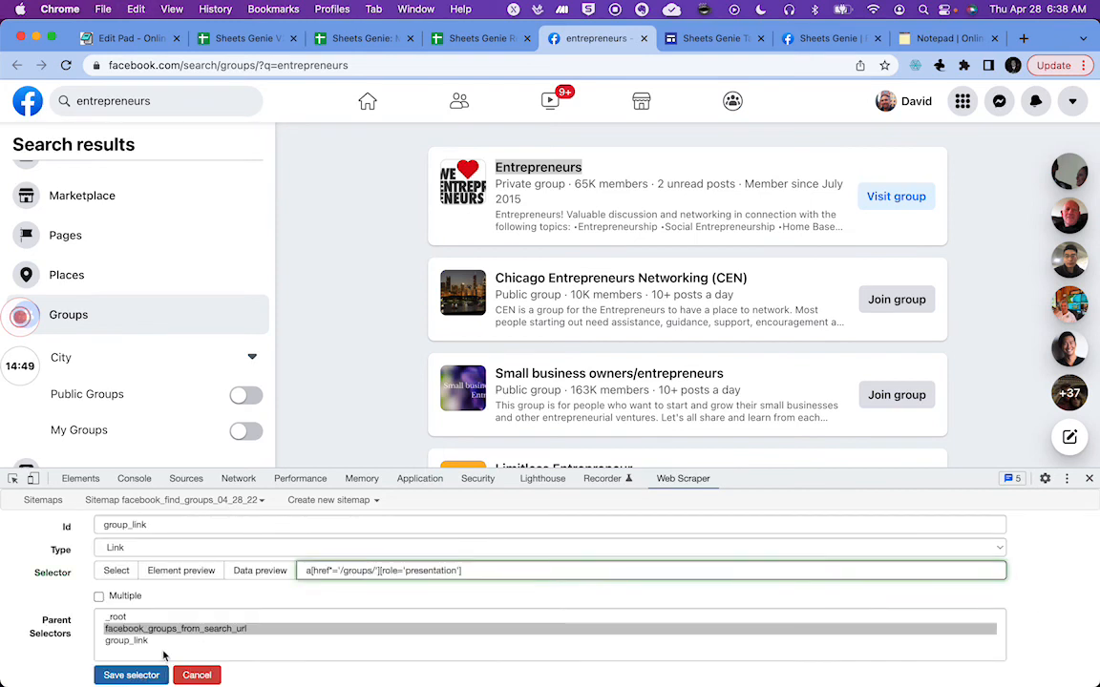
click(129, 675)
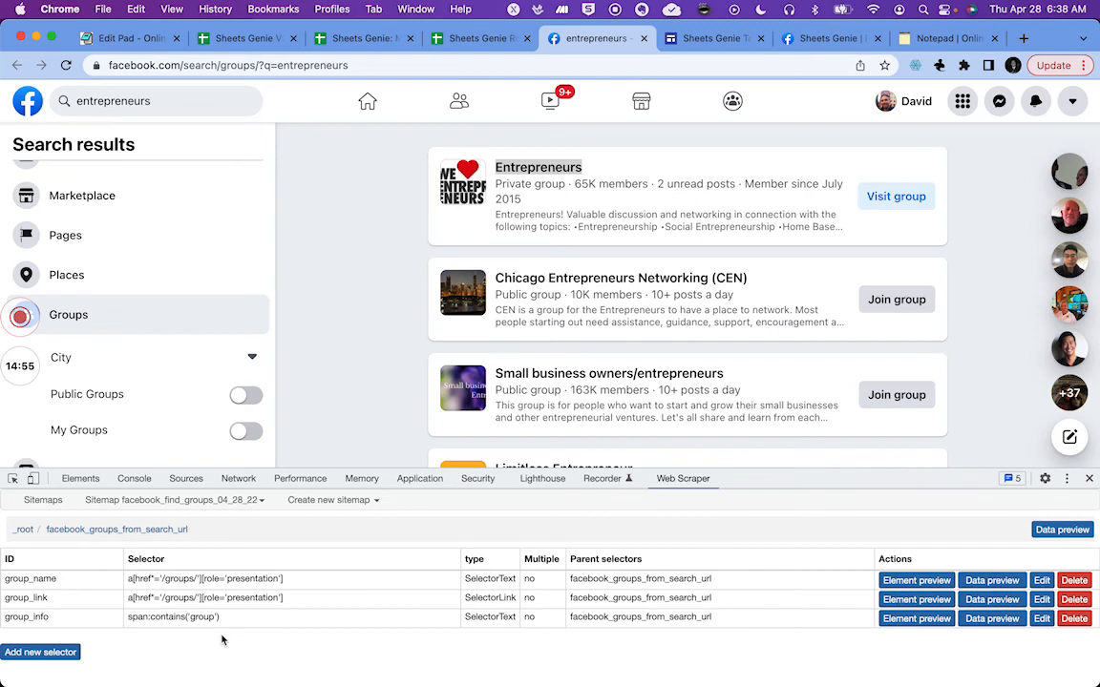
Step: Export the sitemap and select its complete JSON text
click(263, 502)
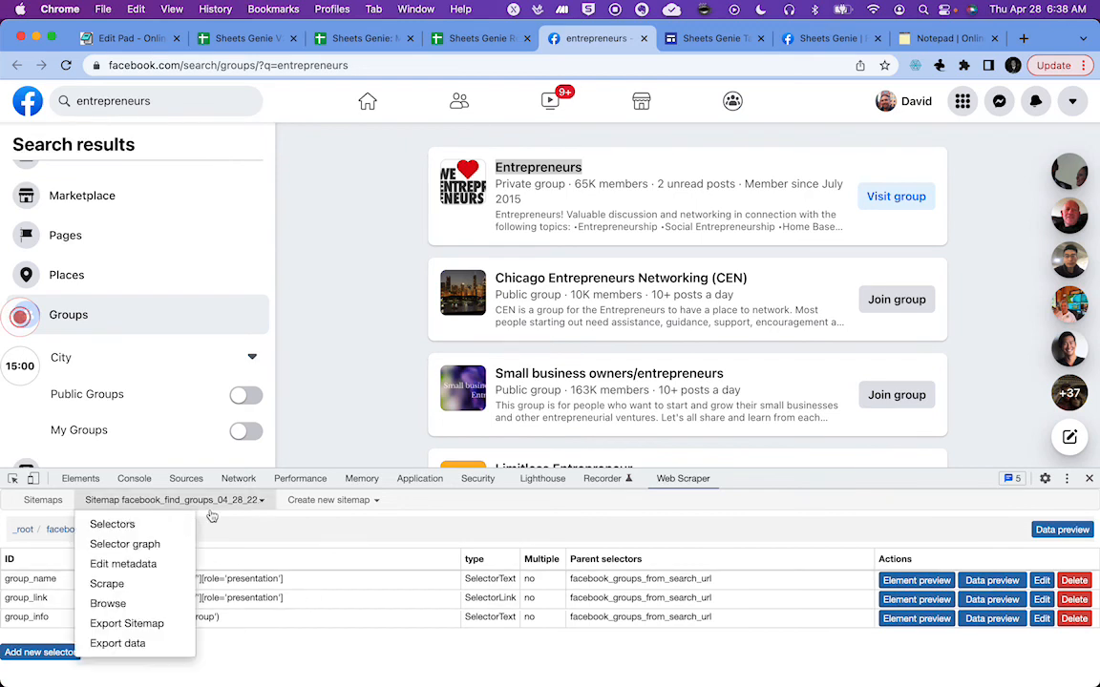
click(129, 623)
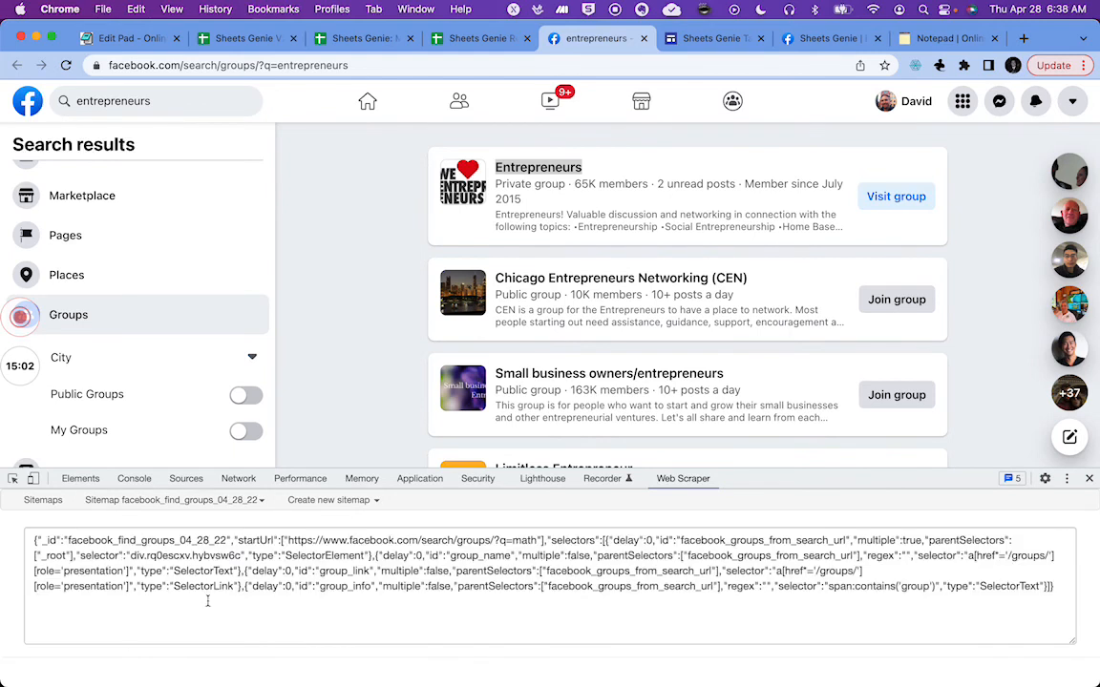
click(1064, 587)
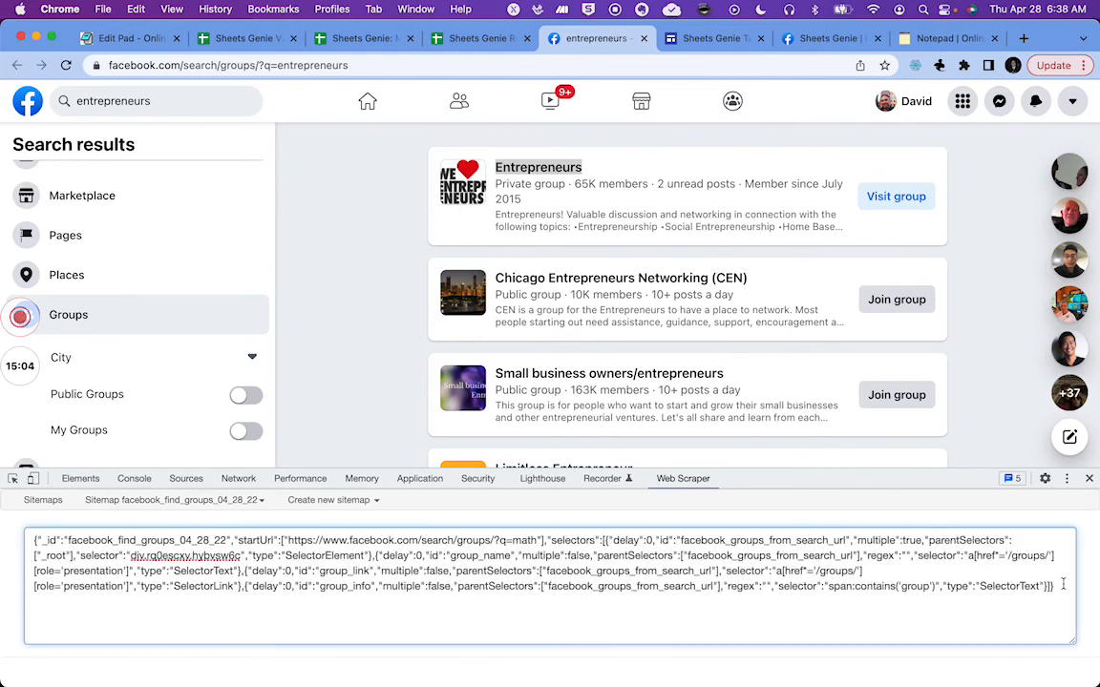
key(super+a)
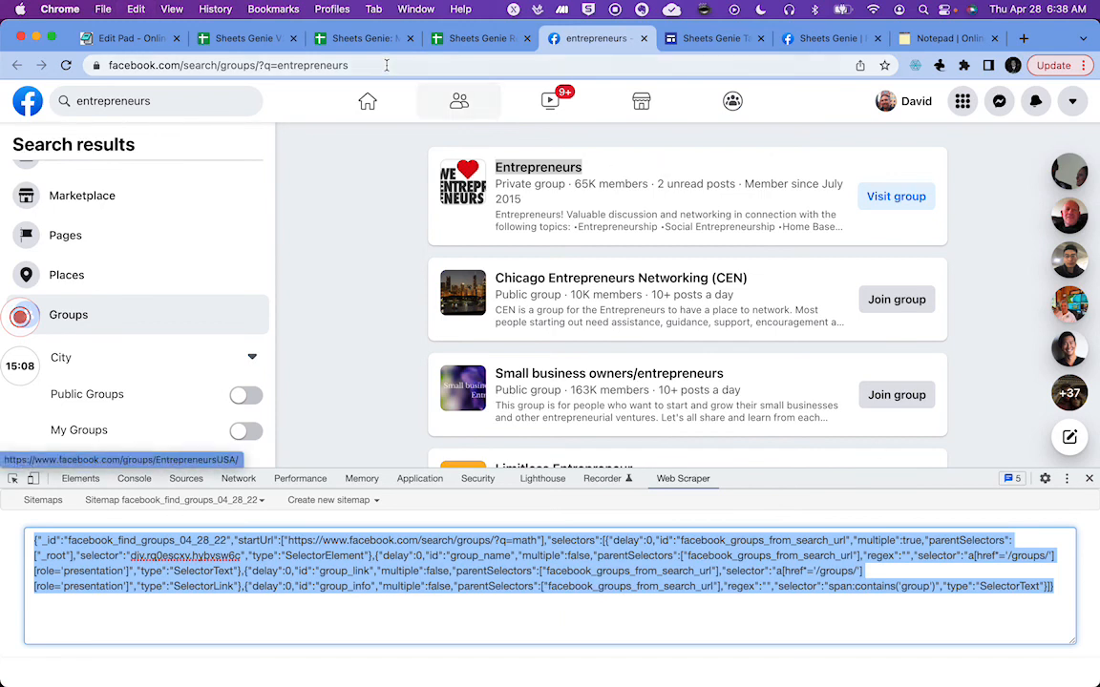
Step: Paste the exported sitemap JSON into the start cell of Task N on the Control Center sheet
click(367, 39)
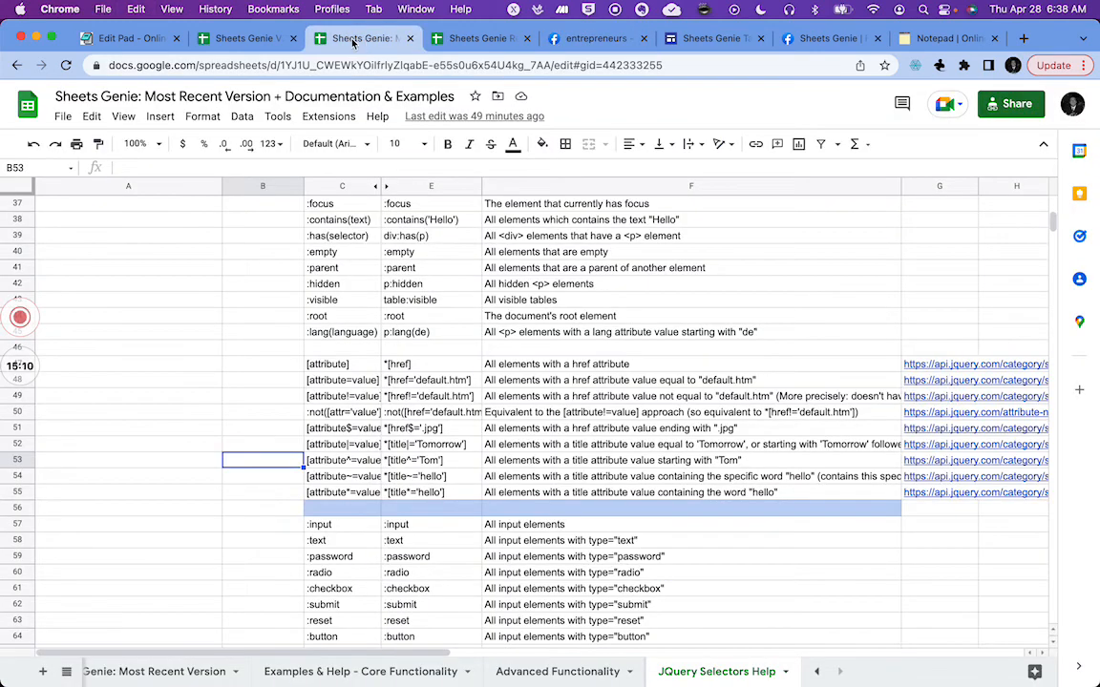
click(252, 43)
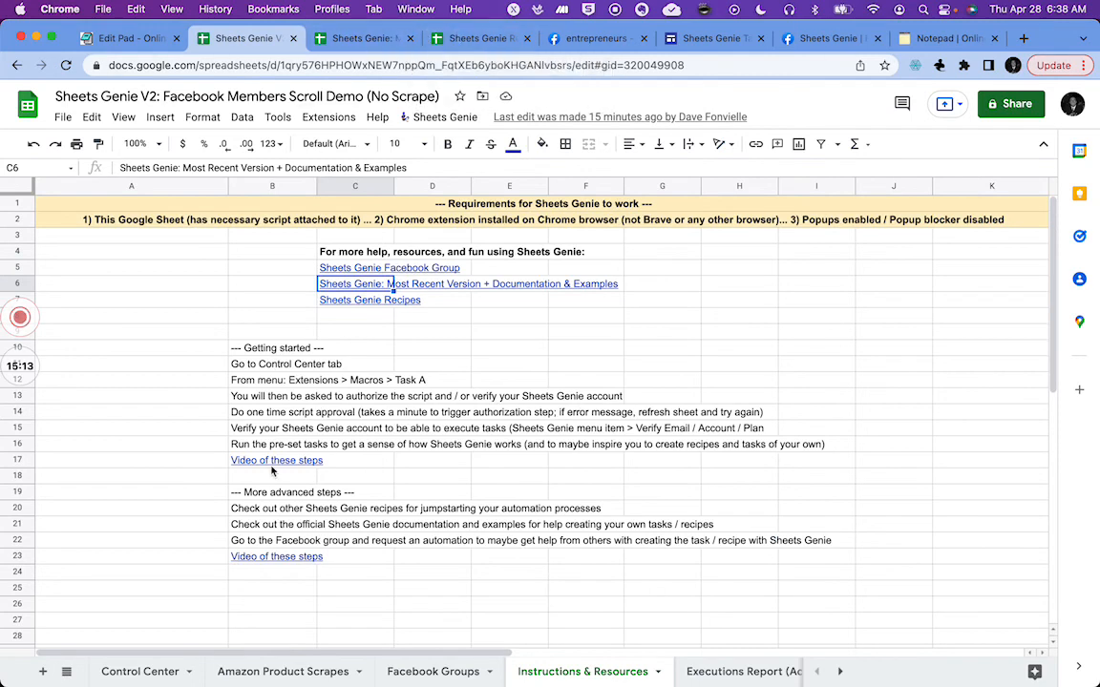
click(144, 672)
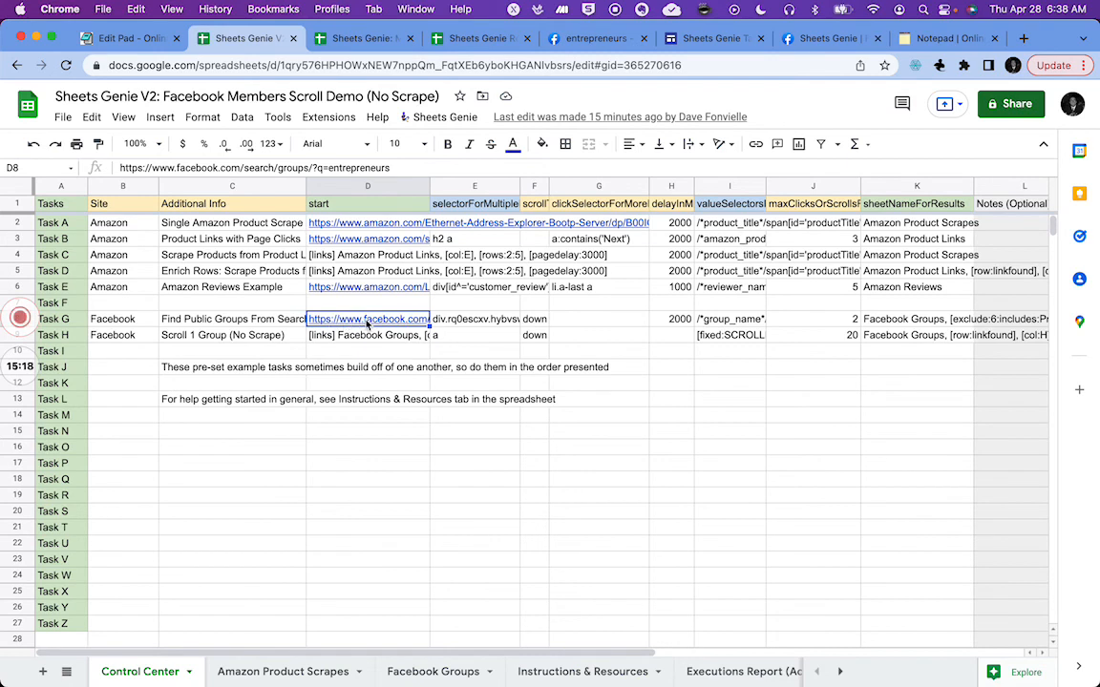
click(334, 436)
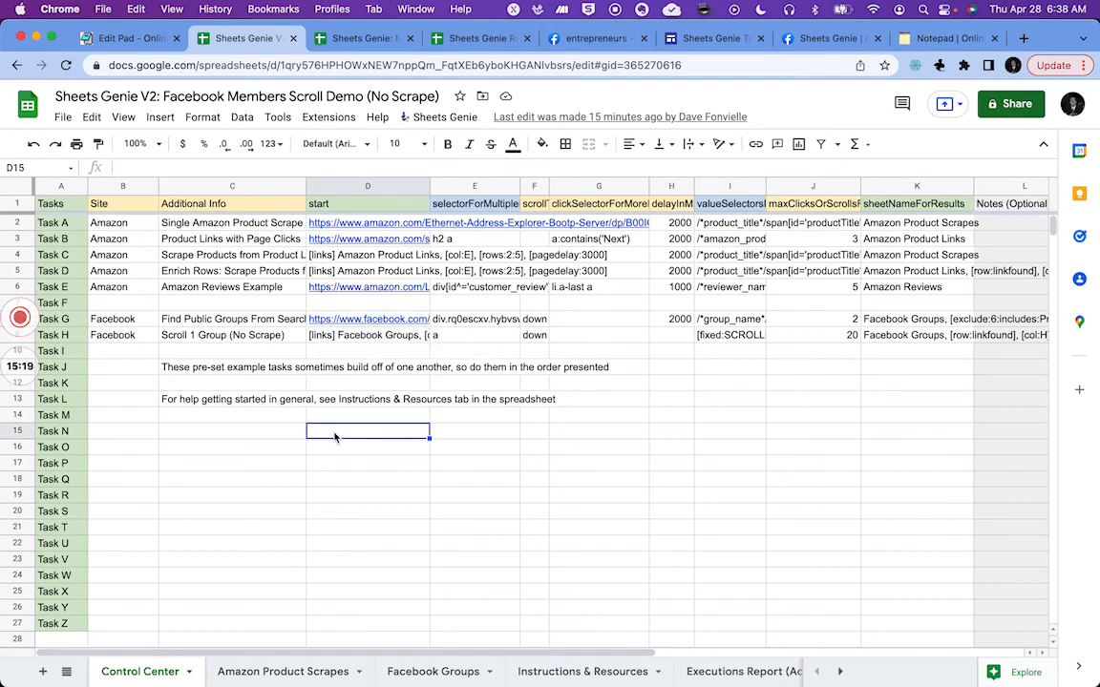
key(super+v)
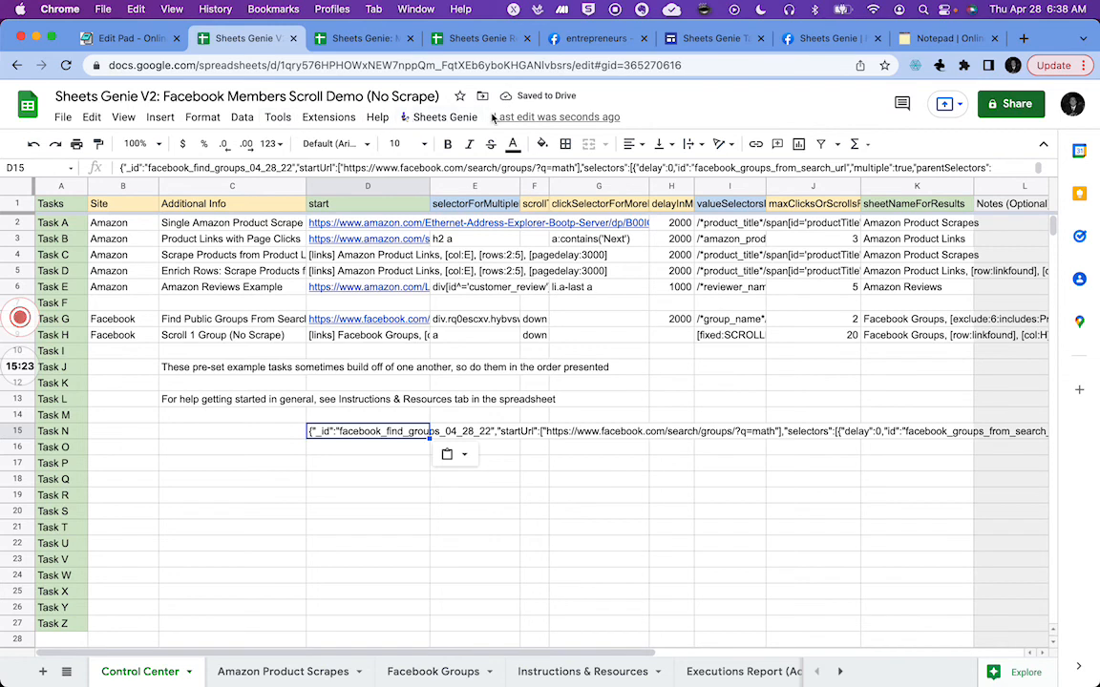
Step: Run the Task N macro to convert the pasted sitemap into task settings
click(328, 117)
mouse_move(345, 169)
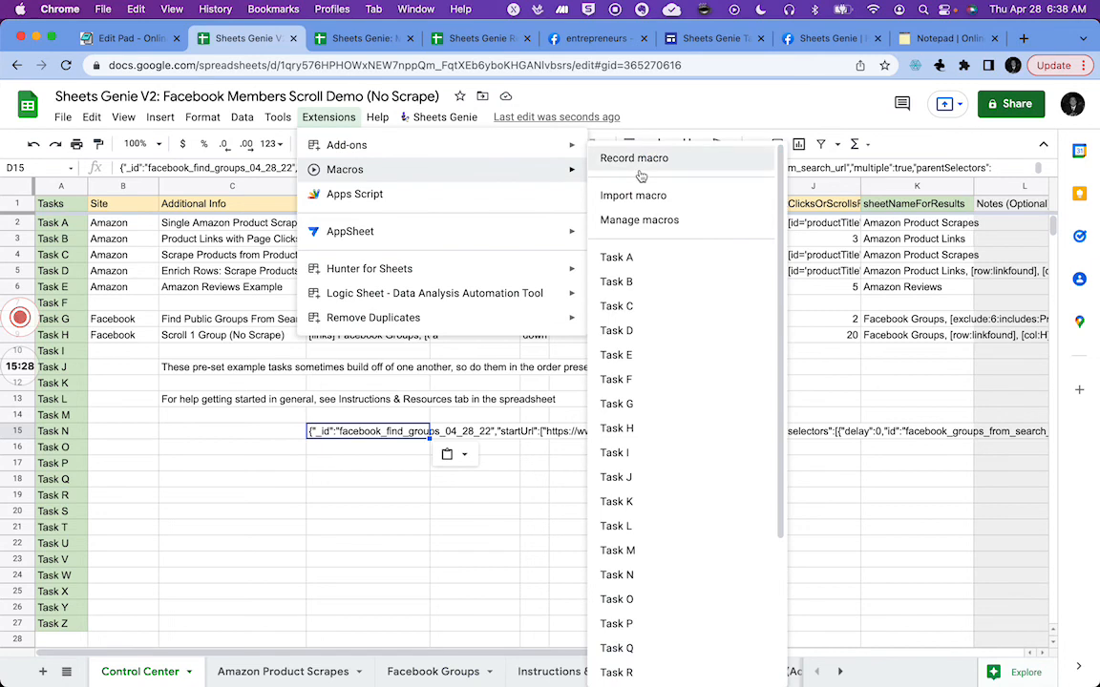
click(617, 575)
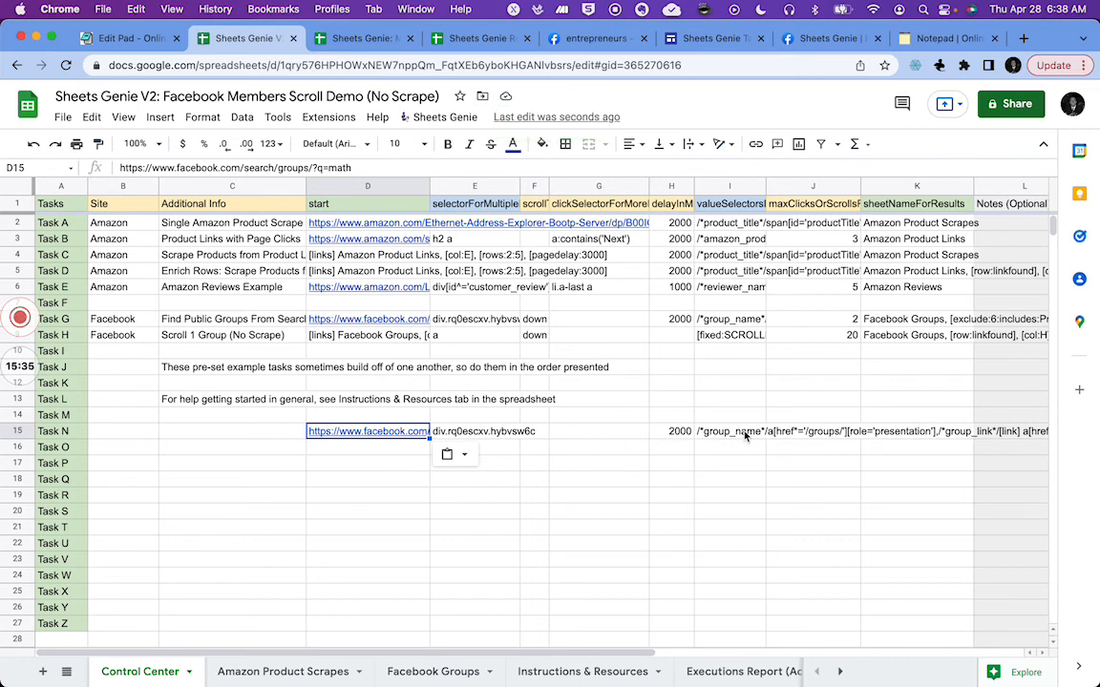
Step: Compare the value selectors of Task G and Task N
double_click(716, 322)
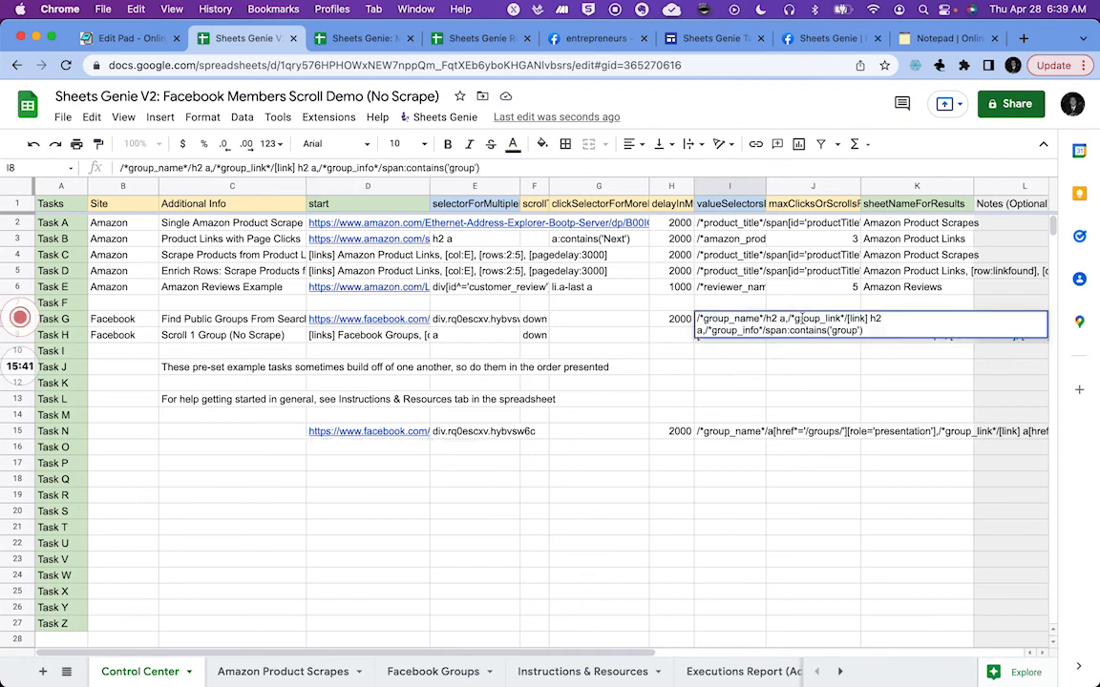
double_click(709, 436)
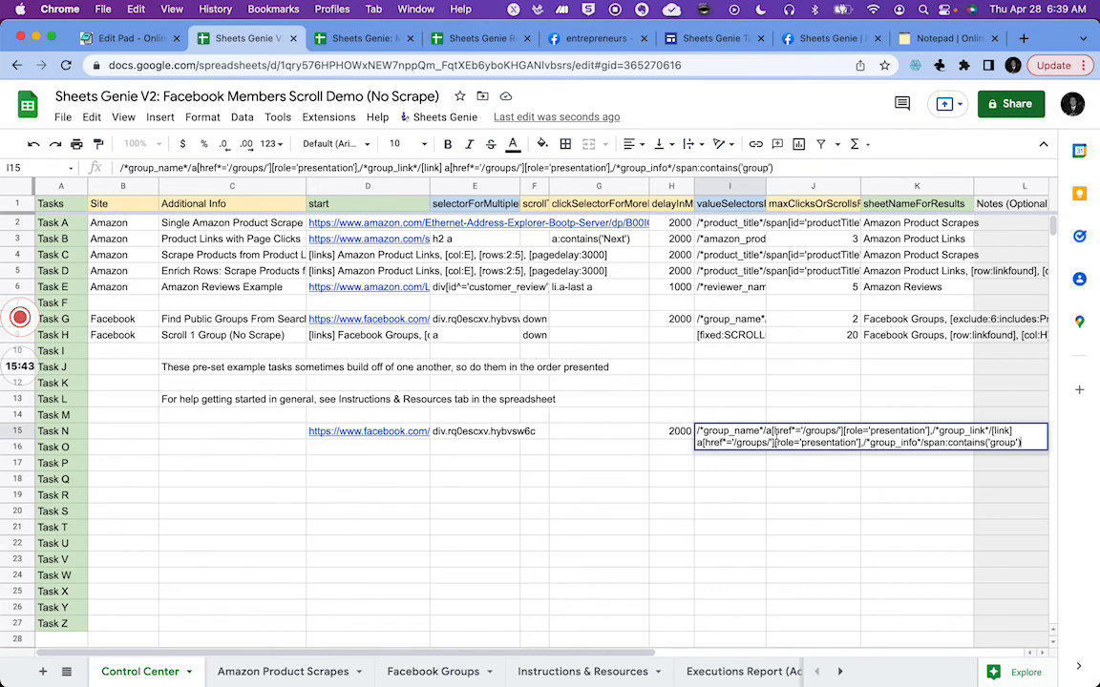
click(743, 550)
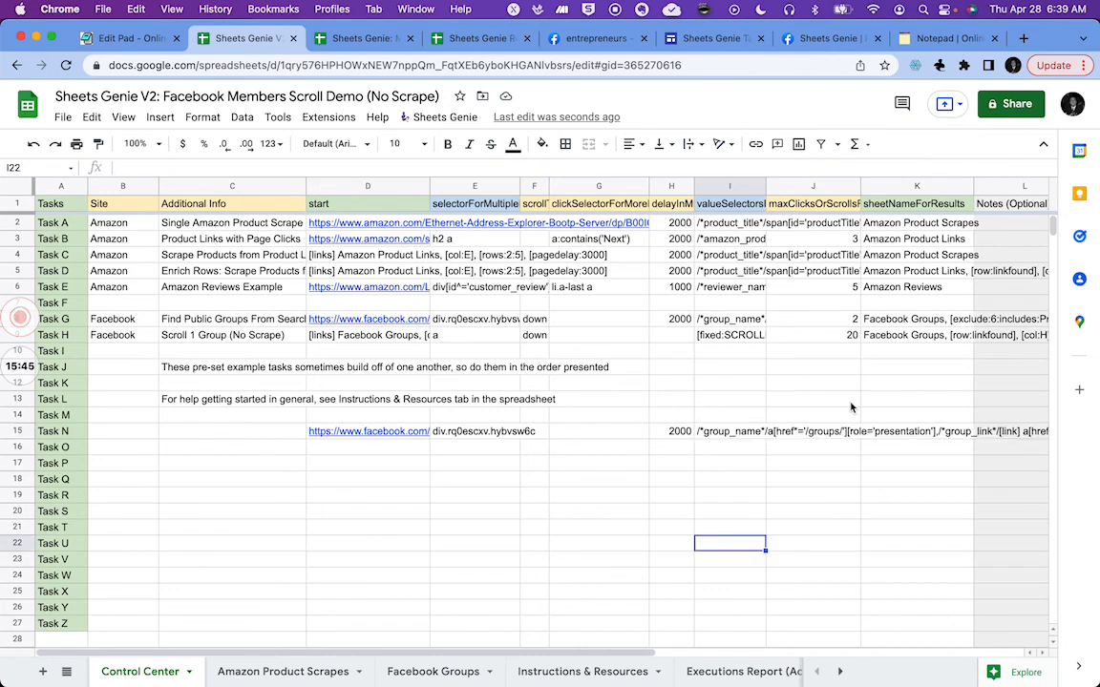
Step: Copy Task G's sheetNameForResults value into Task N's row
click(897, 321)
key(super+c)
click(898, 434)
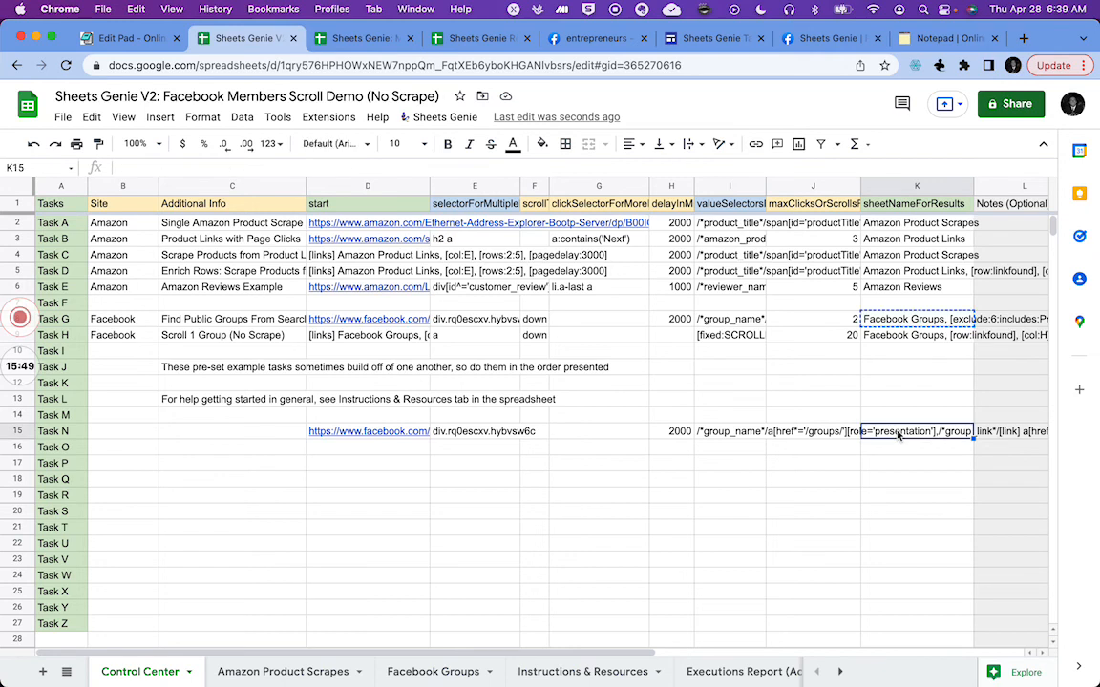
key(super+v)
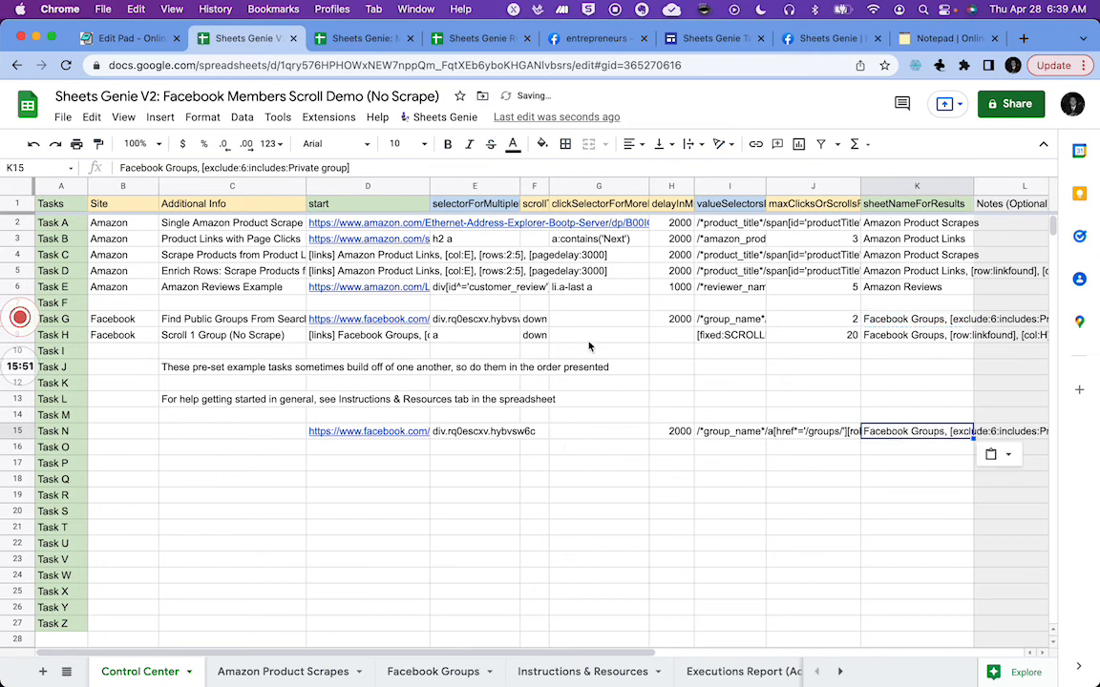
Step: Copy Task G's scroll direction value 'down' into Task N's row
click(533, 321)
key(super+c)
click(532, 432)
key(super+v)
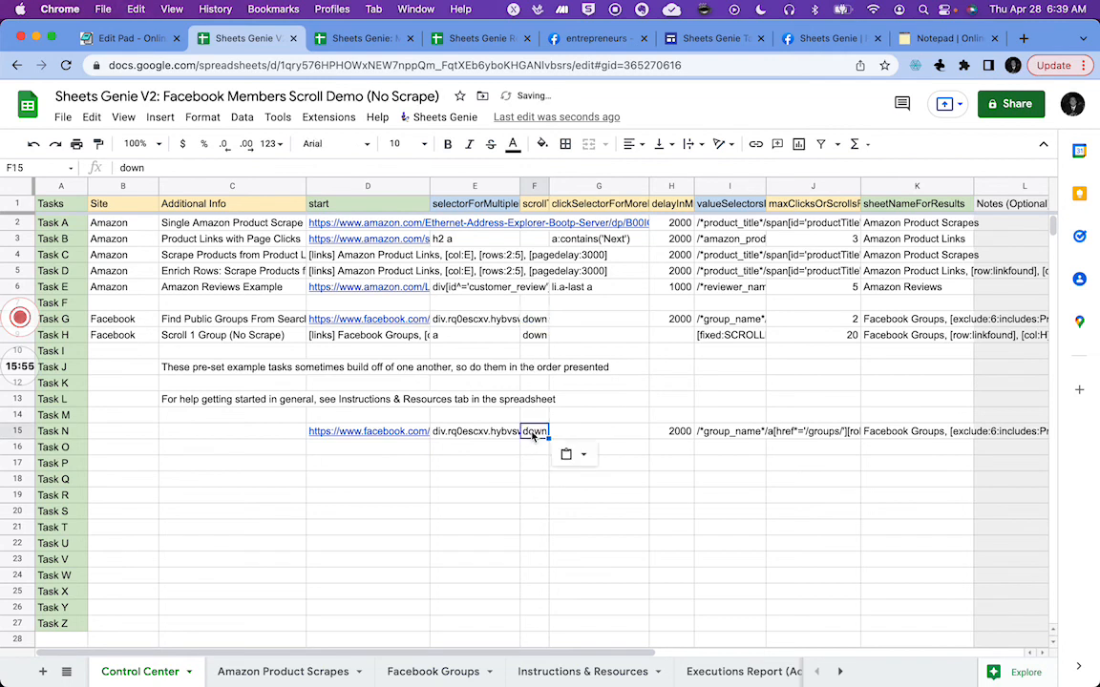
Step: Copy Task G's Site and Additional Info cells into Task N's row
click(97, 322)
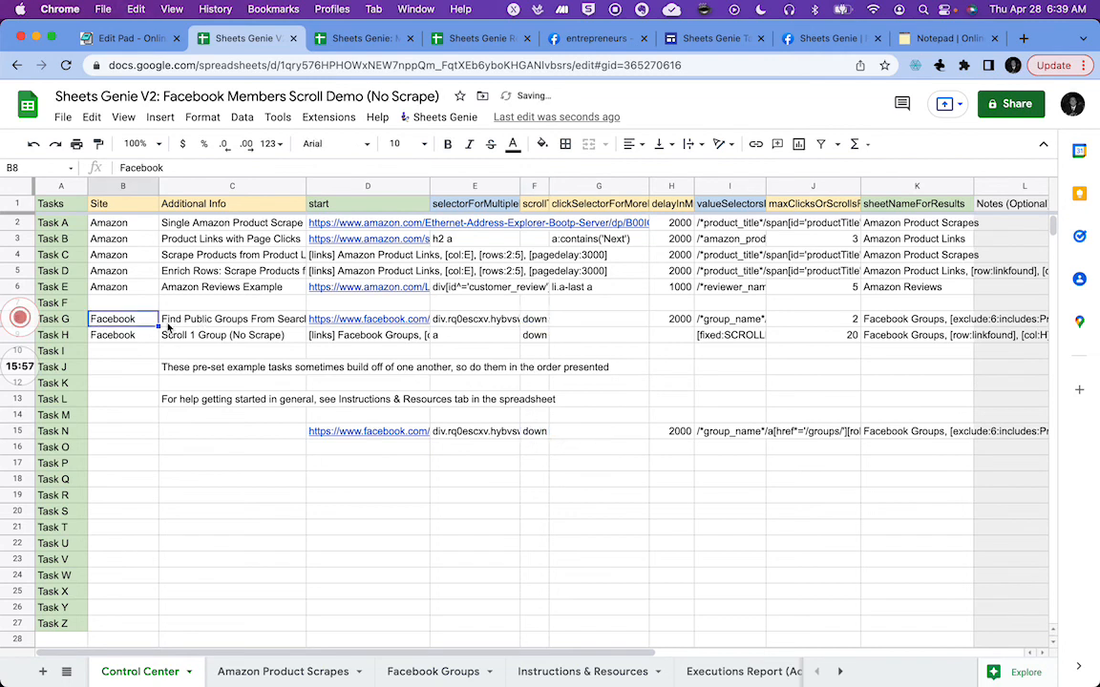
click(224, 324)
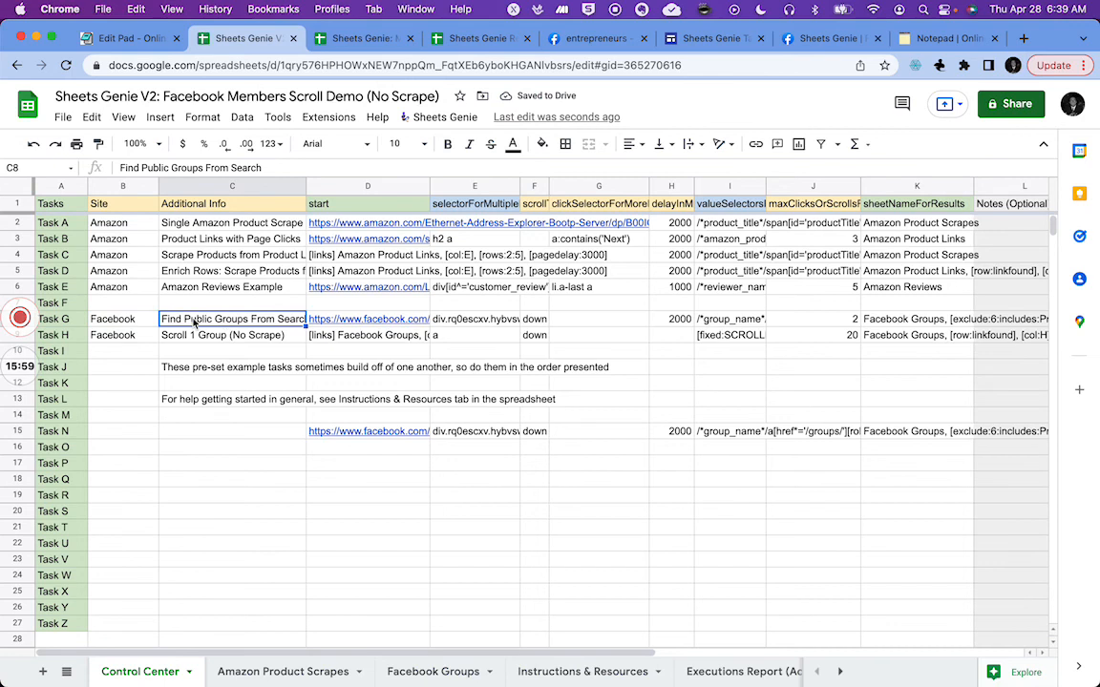
click(115, 321)
shift+click(200, 324)
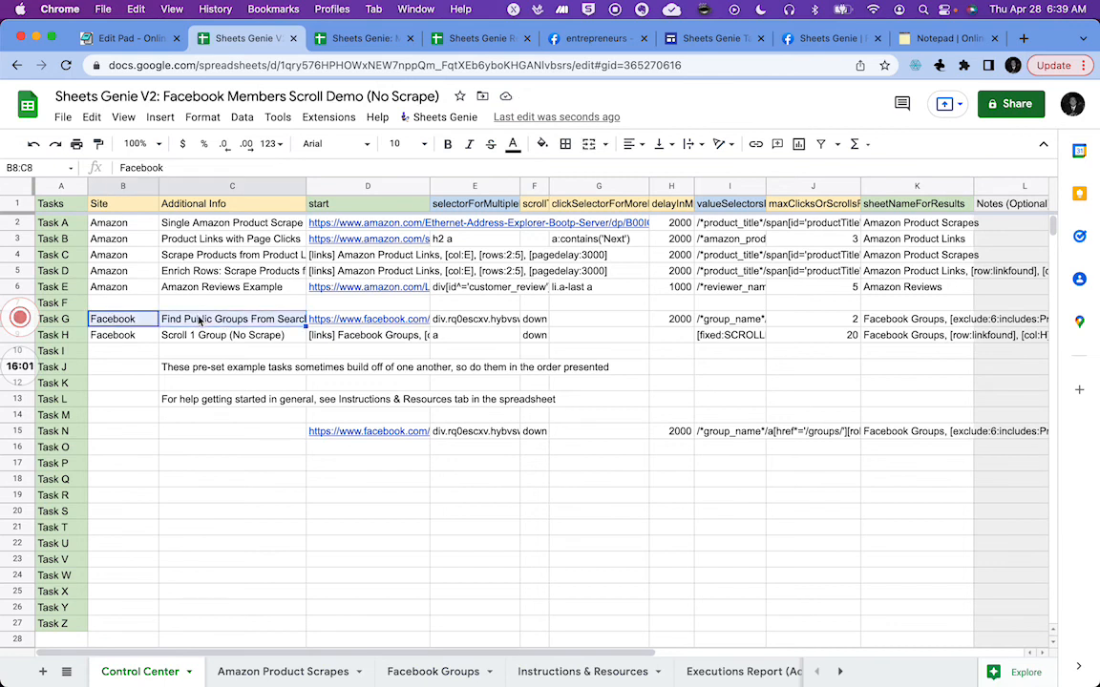
key(super+c)
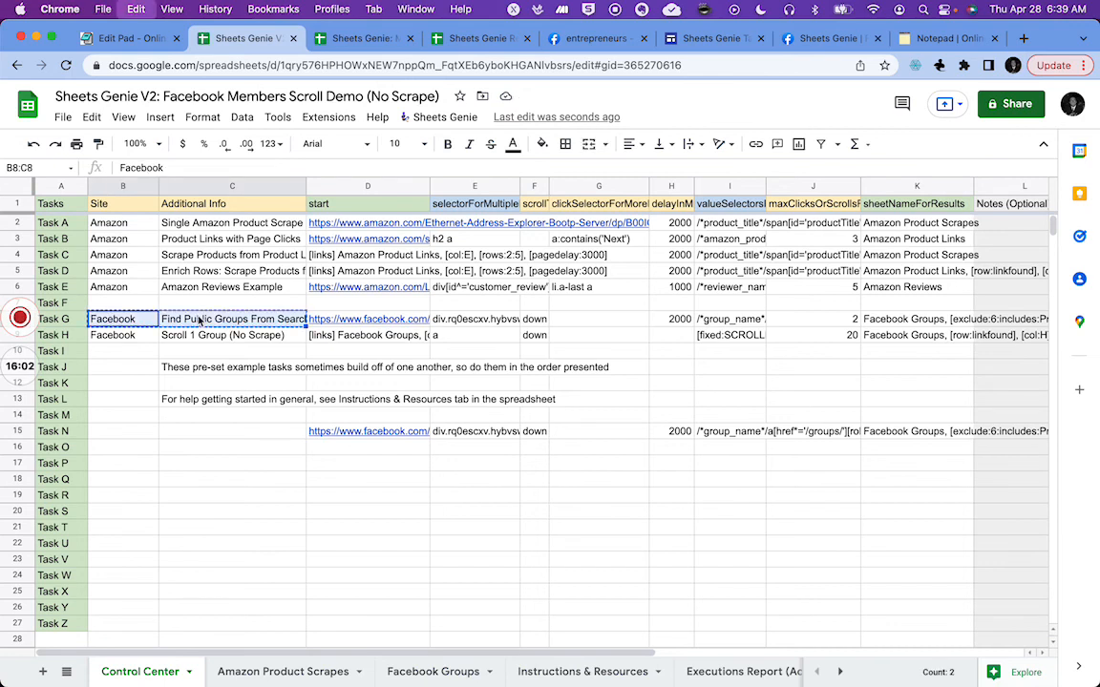
click(110, 436)
key(super+v)
click(201, 493)
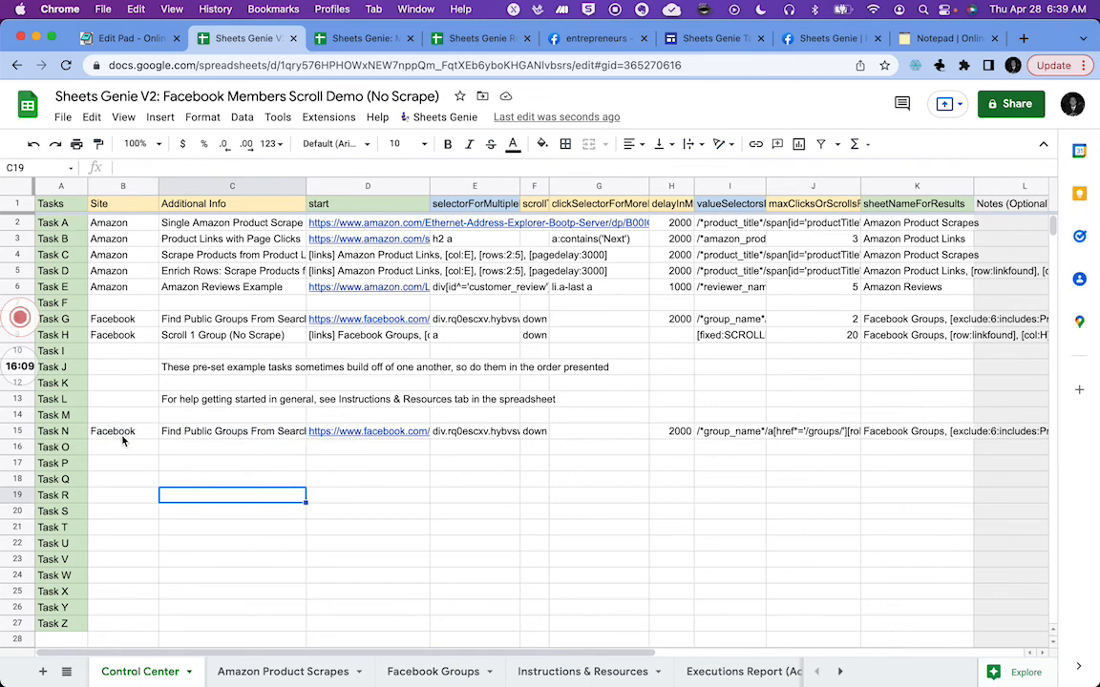
Step: Run the Task N macro to scrape the Facebook group search results
click(325, 118)
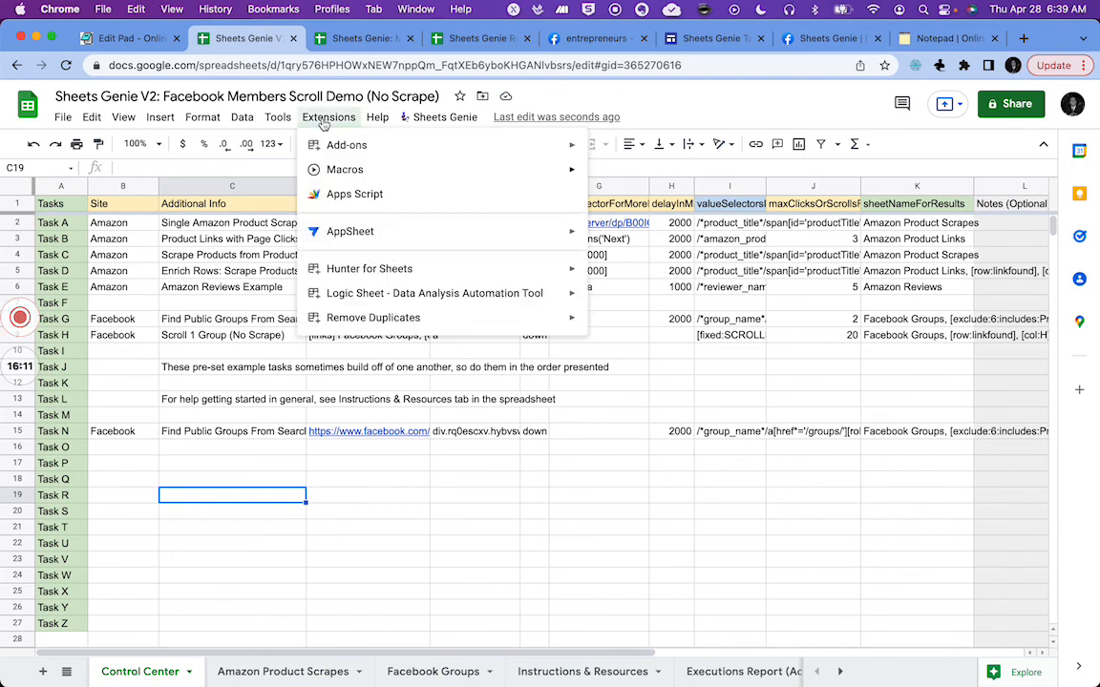
mouse_move(354, 235)
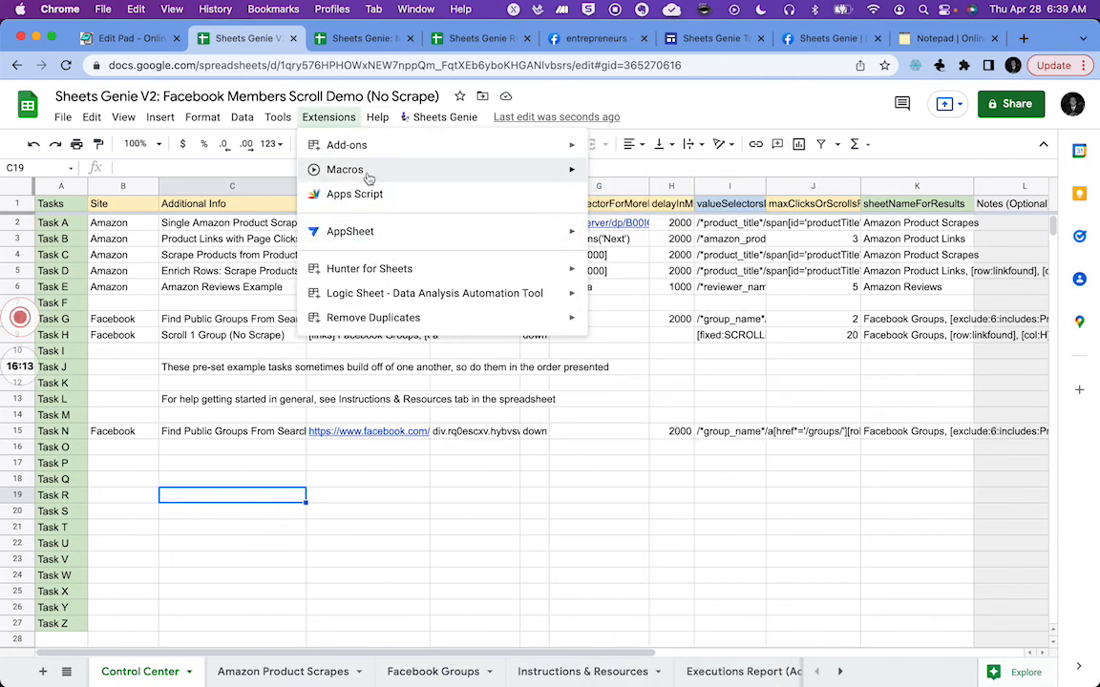
mouse_move(332, 160)
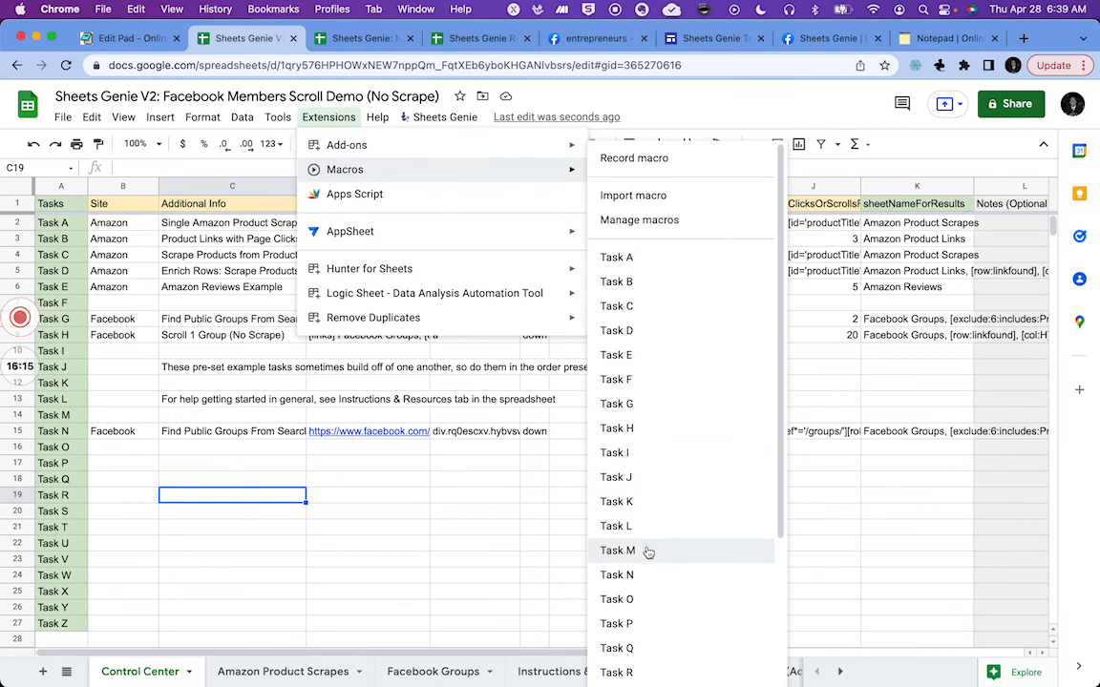
click(644, 577)
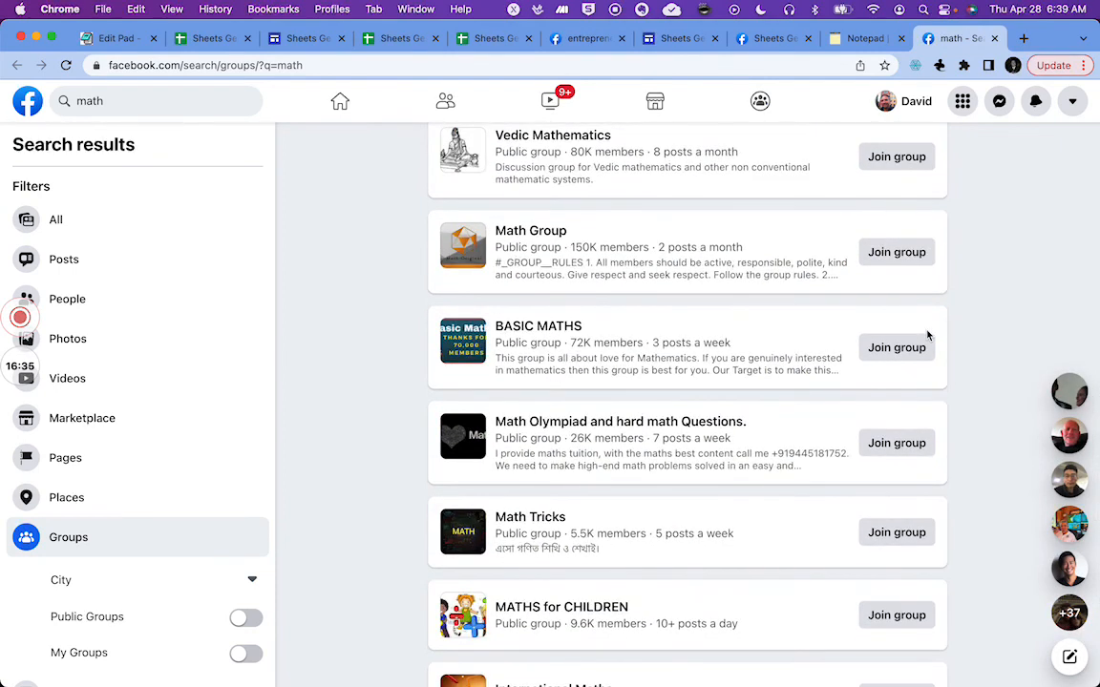
scroll(928, 334, down, 10)
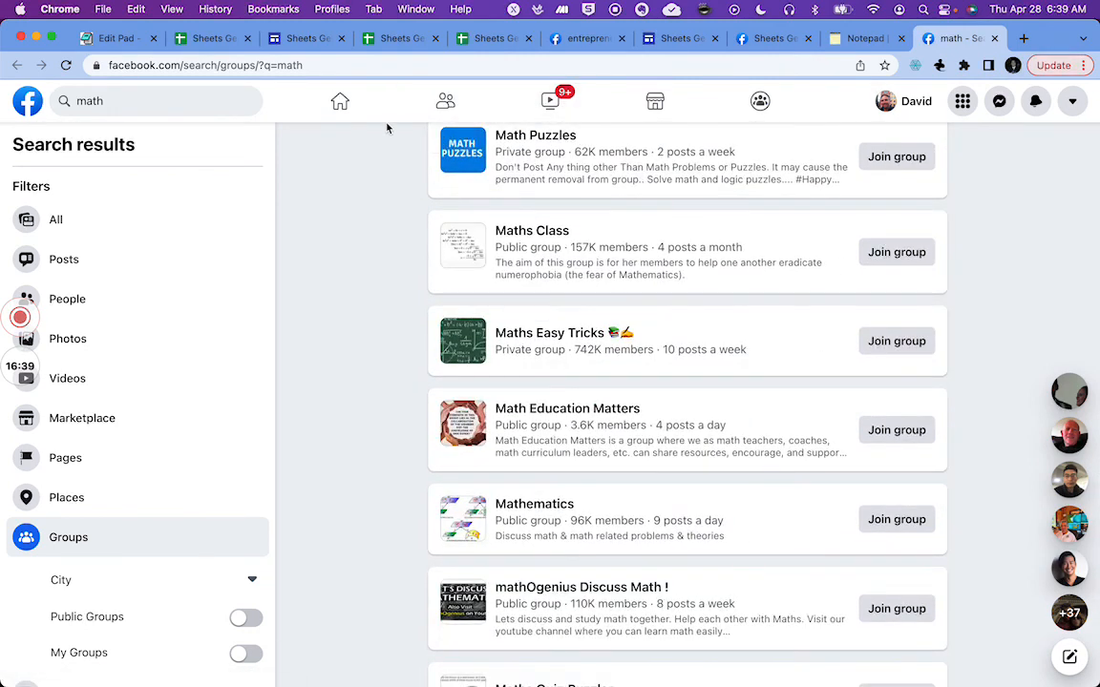
Step: Copy Task G's maxClicksOrScrolls value 2 into Task N's row
scroll(437, 42, down, 10)
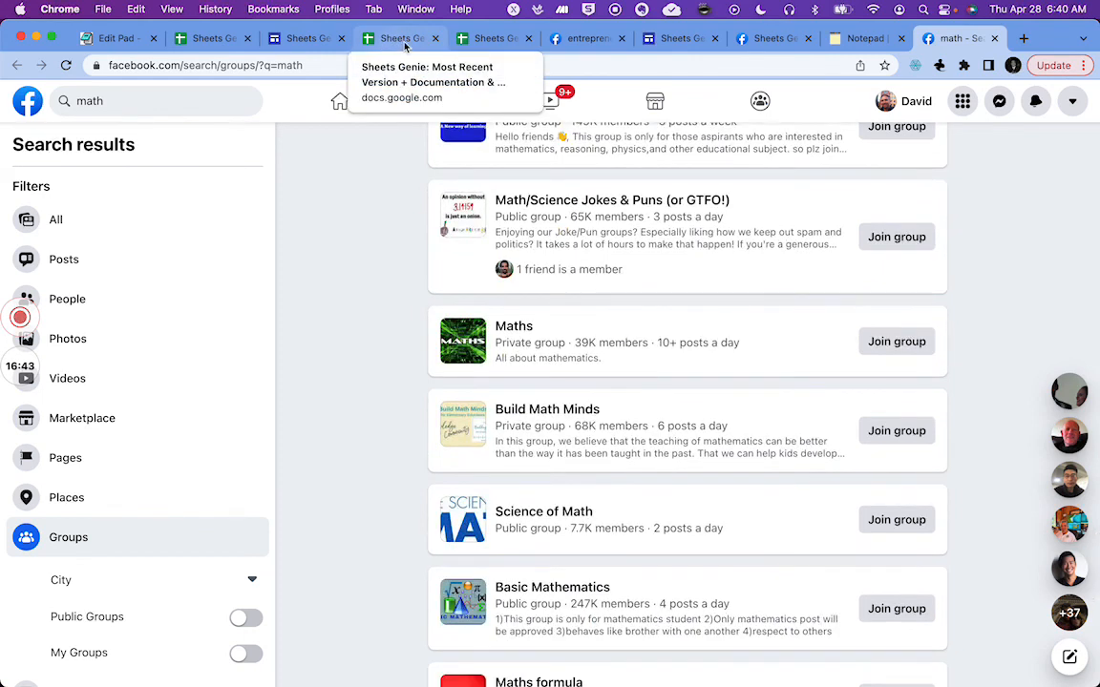
click(215, 38)
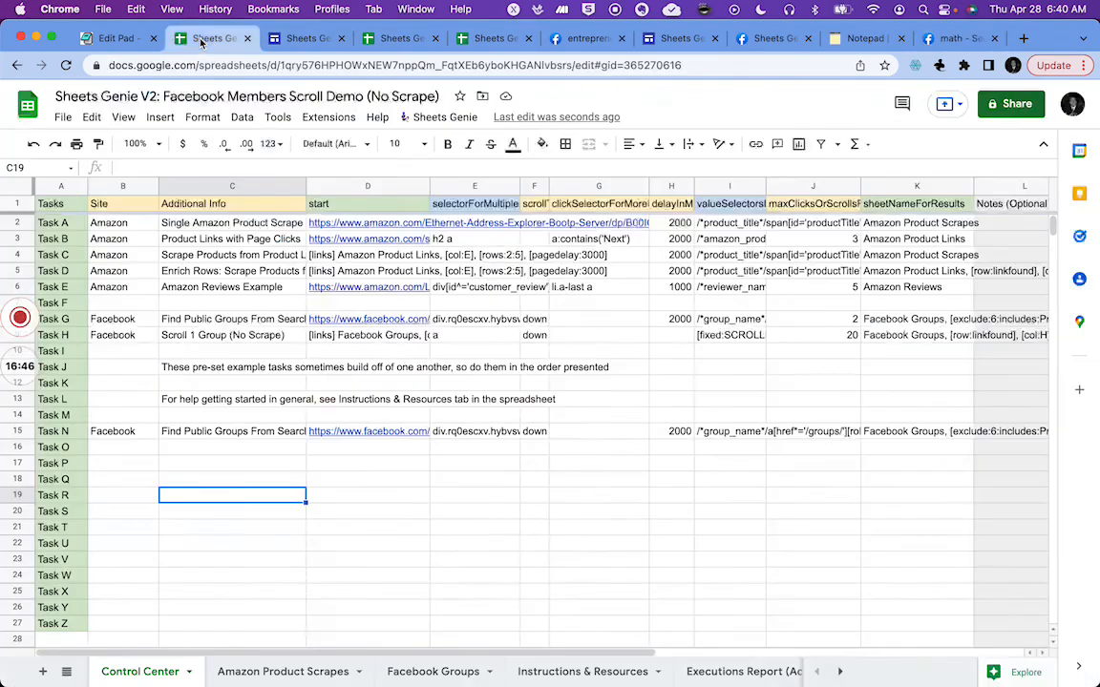
click(837, 324)
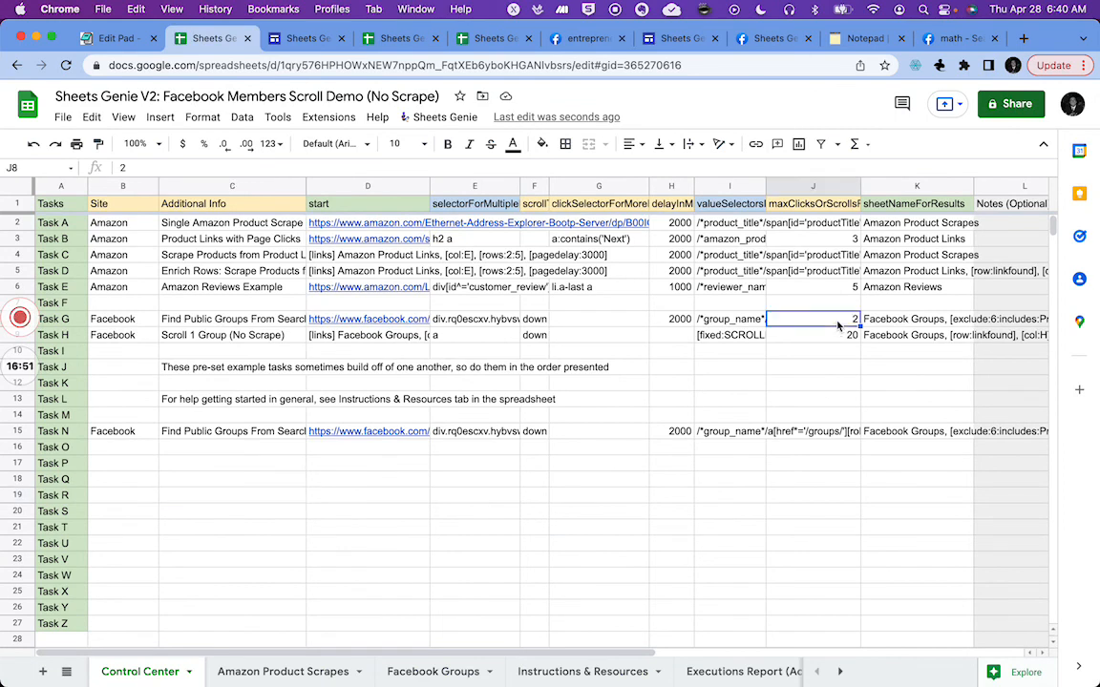
key(ctrl+c)
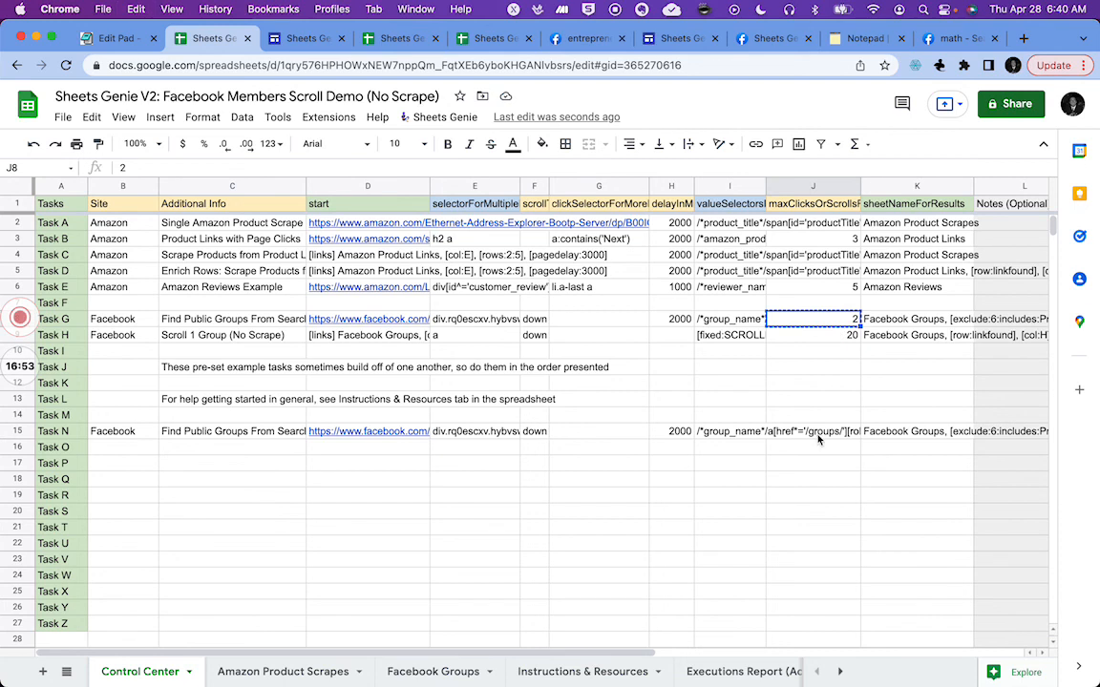
click(817, 432)
key(ctrl+v)
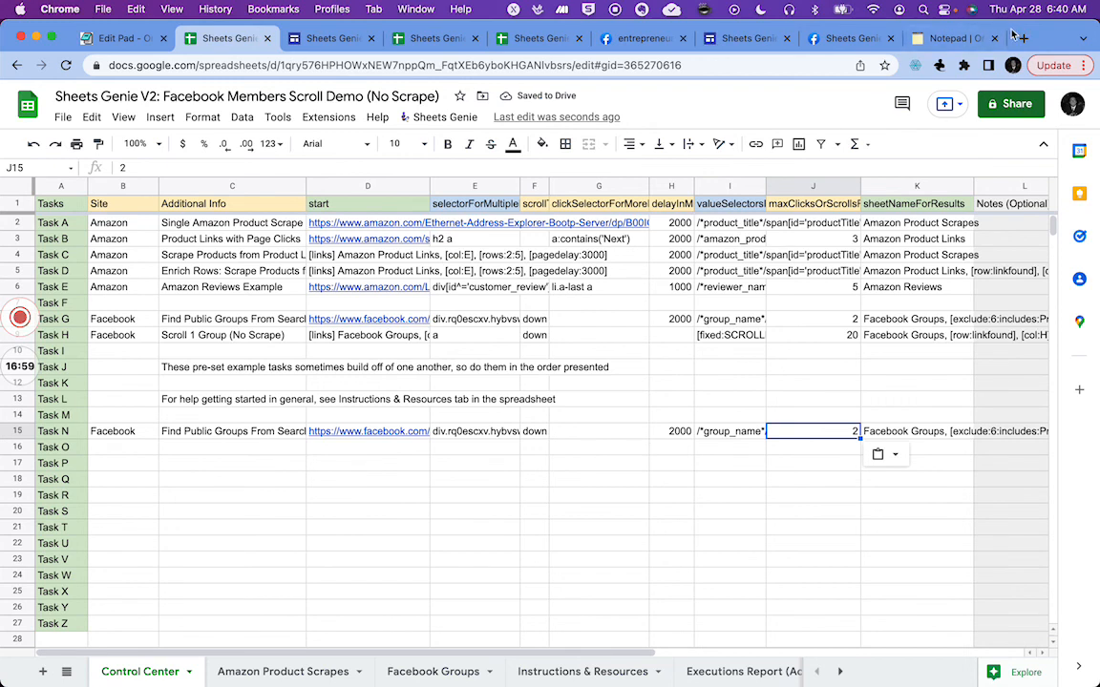
key(Return)
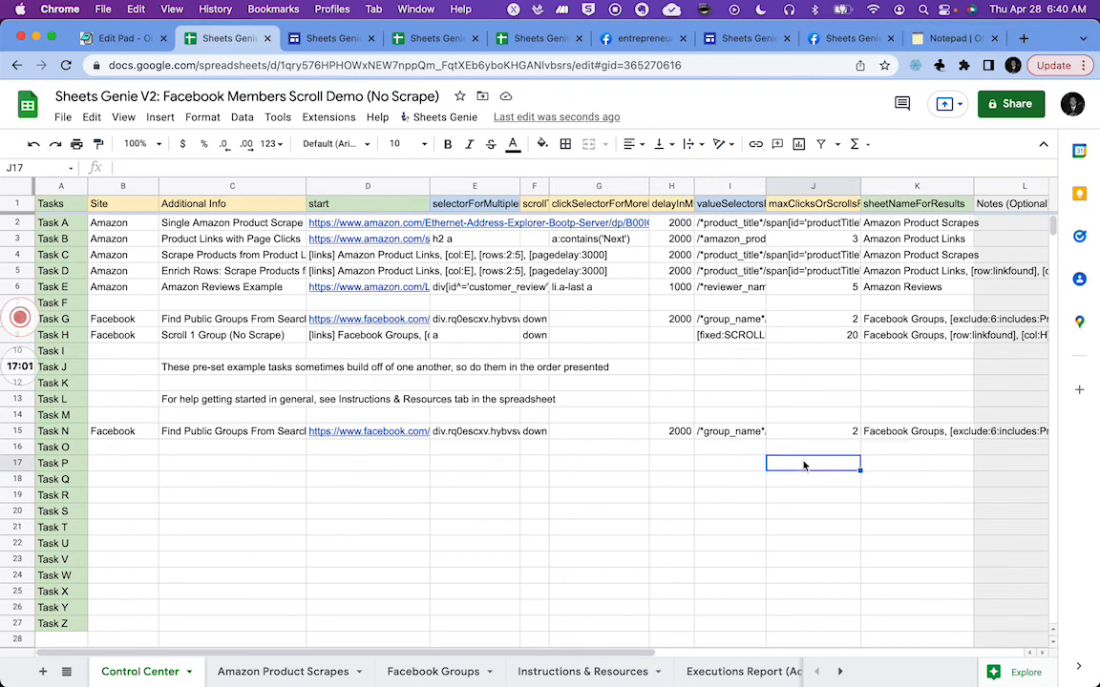
Step: Examine the scraped math group results in the Facebook Groups sheet
click(615, 435)
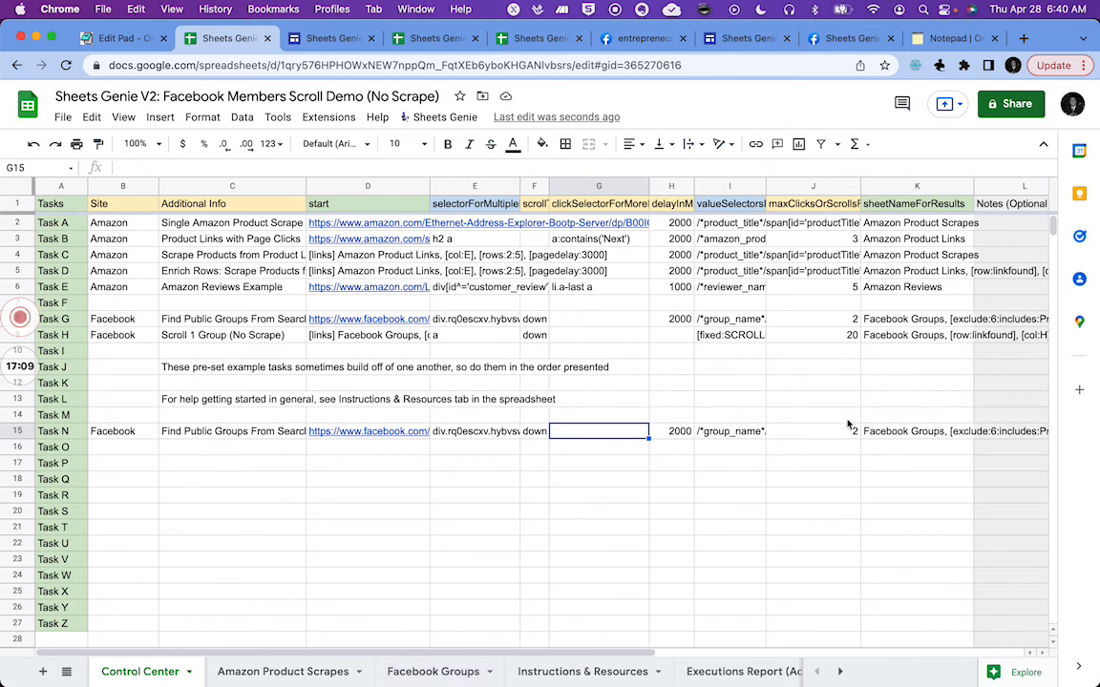
click(432, 669)
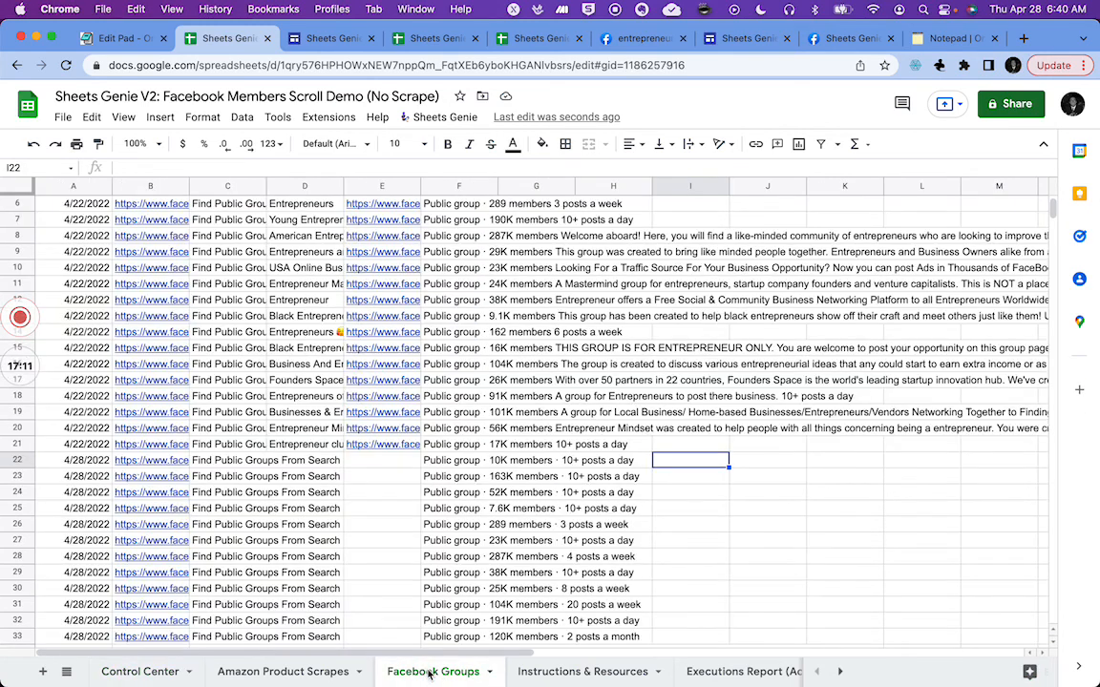
scroll(88, 551, down, 6)
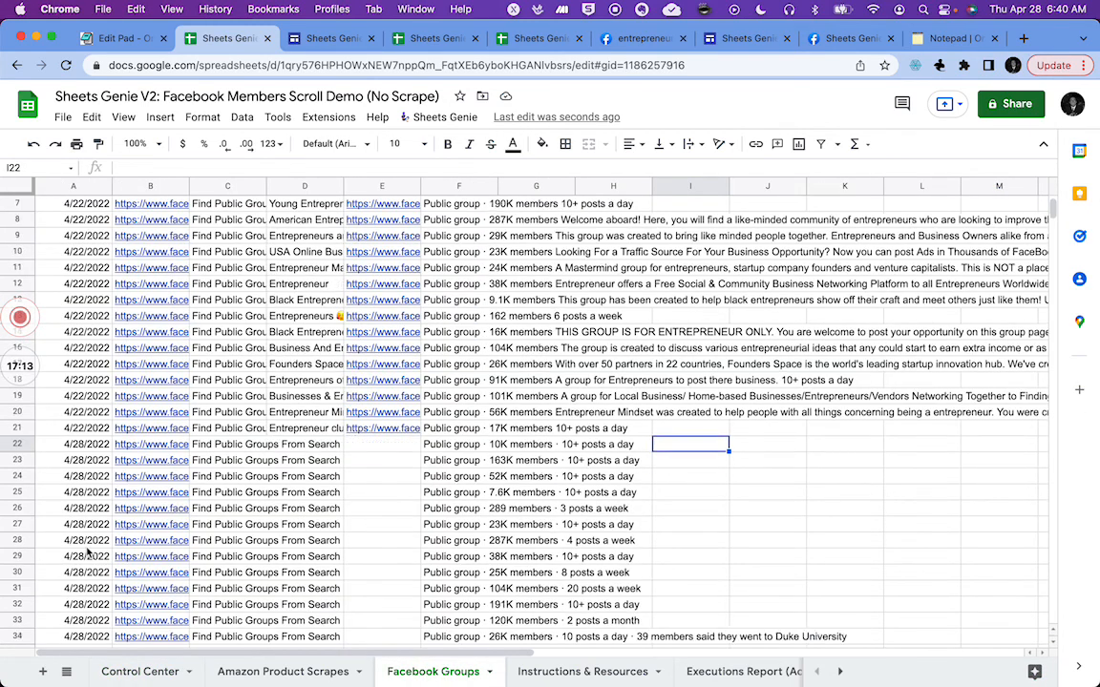
scroll(88, 551, down, 2)
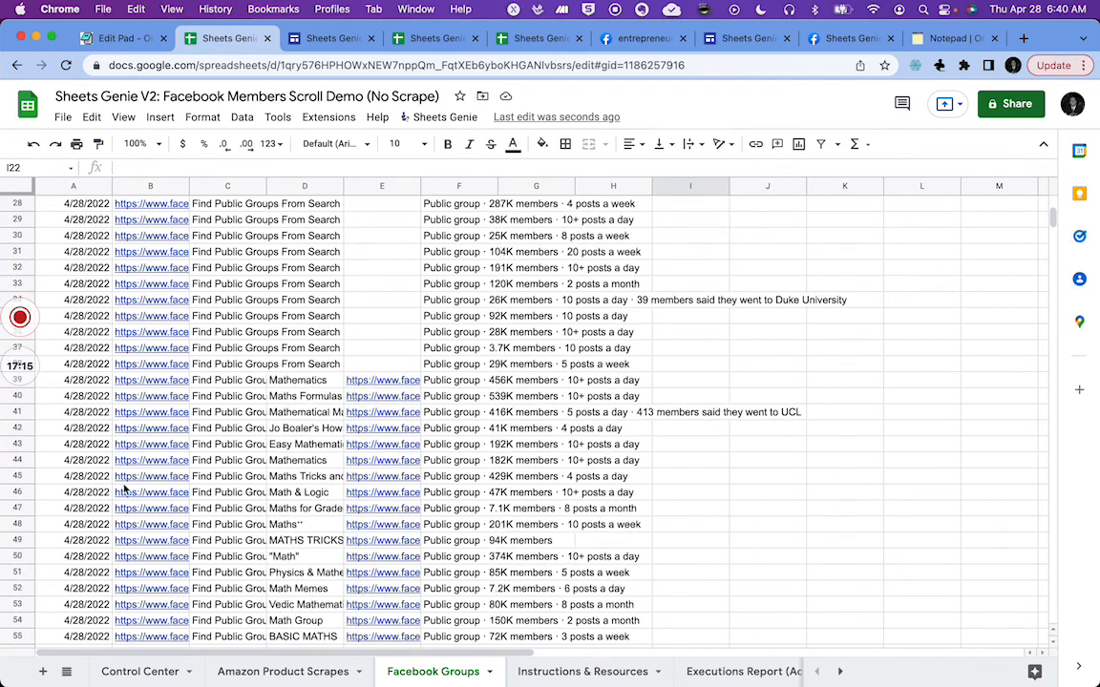
click(300, 380)
key(Left)
key(Left)
key(Left)
key(Right)
key(Right)
key(Right)
key(super+Down)
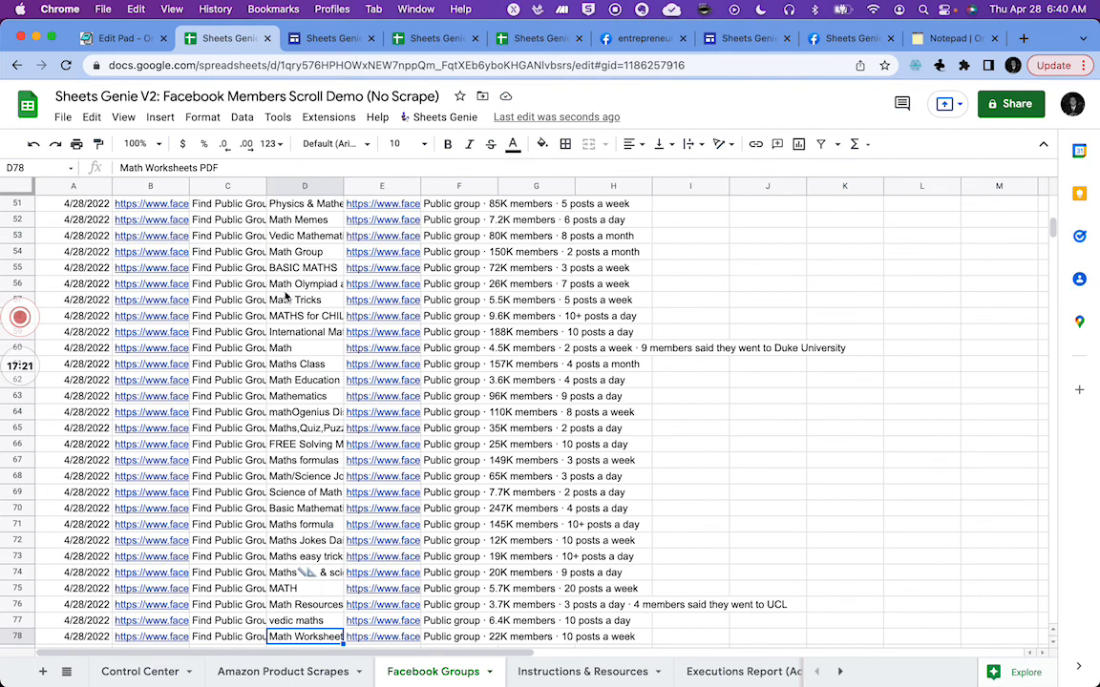
scroll(285, 297, up, 10)
scroll(285, 297, down, 3)
scroll(285, 297, down, 1)
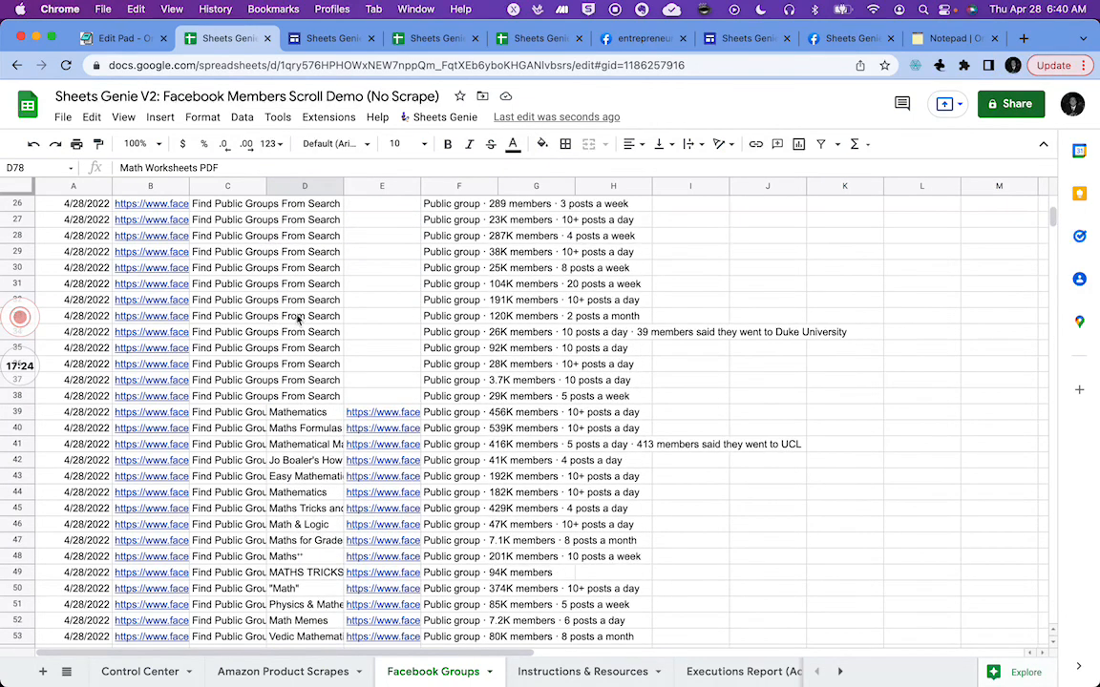
click(319, 413)
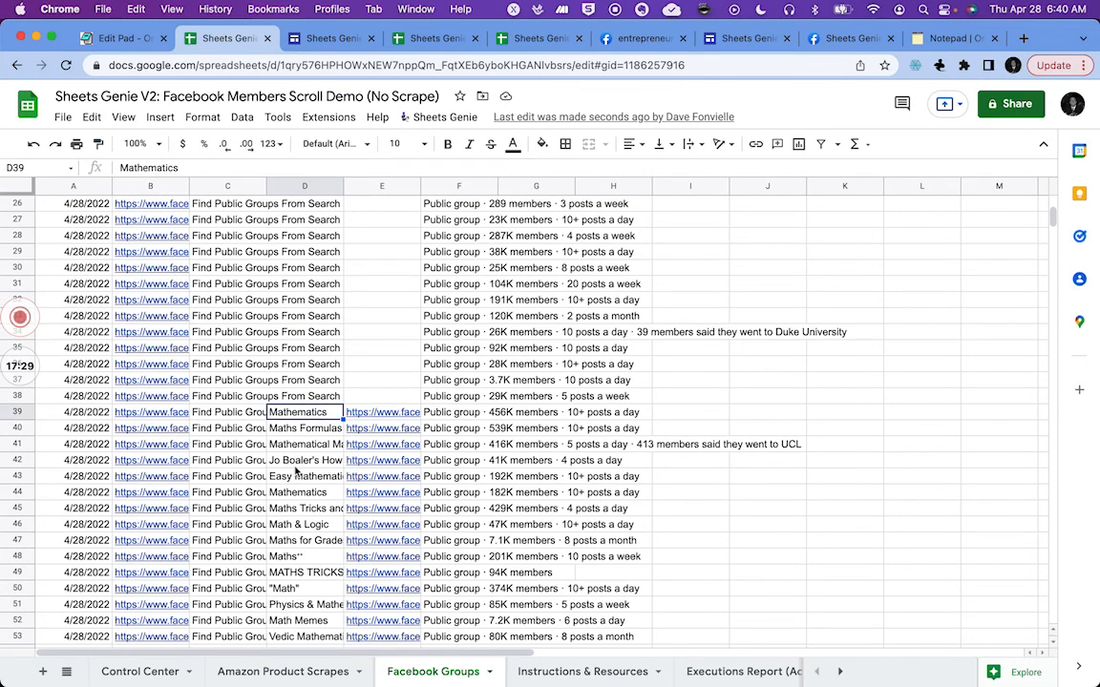
Step: Review the Facebook recipe rows in the Sheets Genie Recipes spreadsheet
click(122, 673)
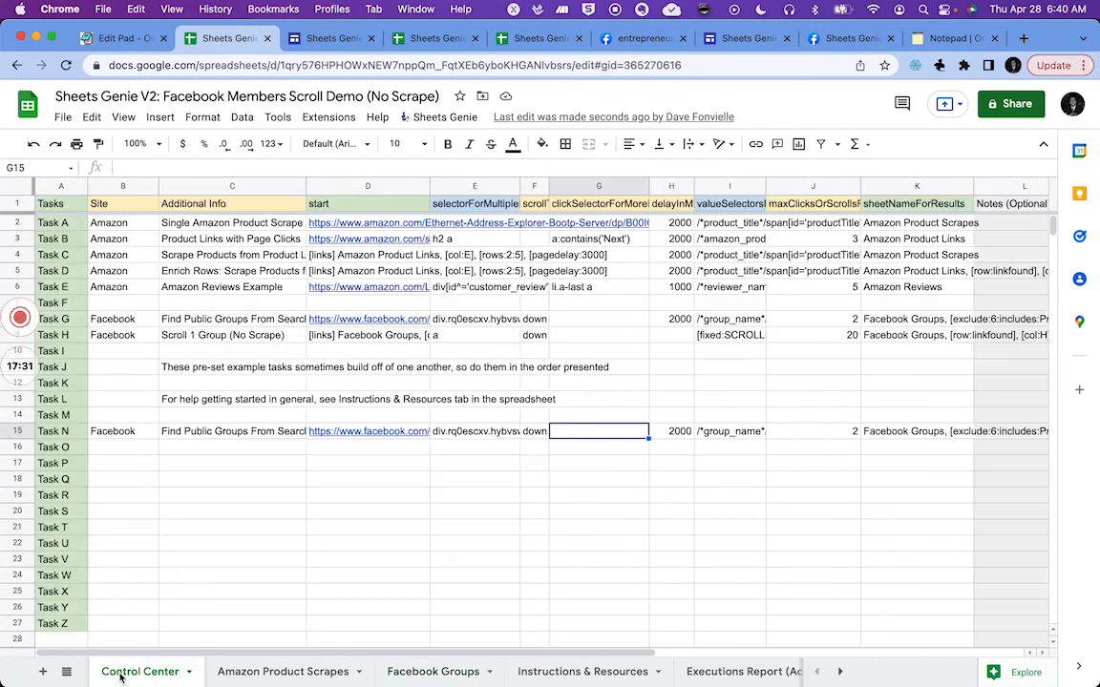
click(536, 40)
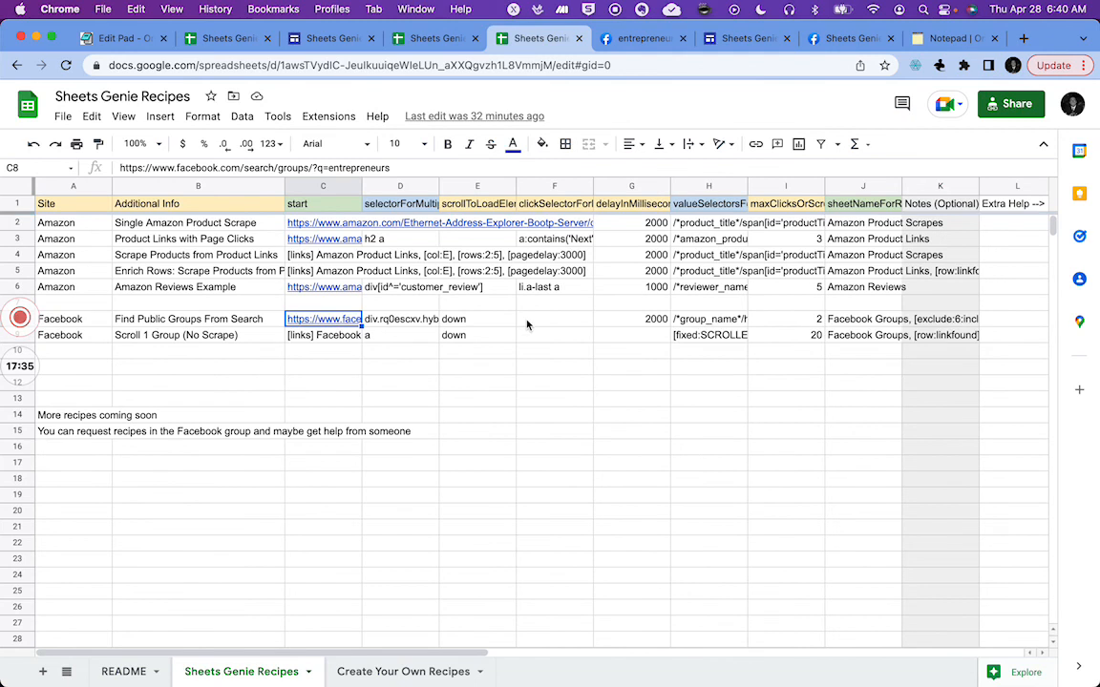
scroll(760, 387, right, 5)
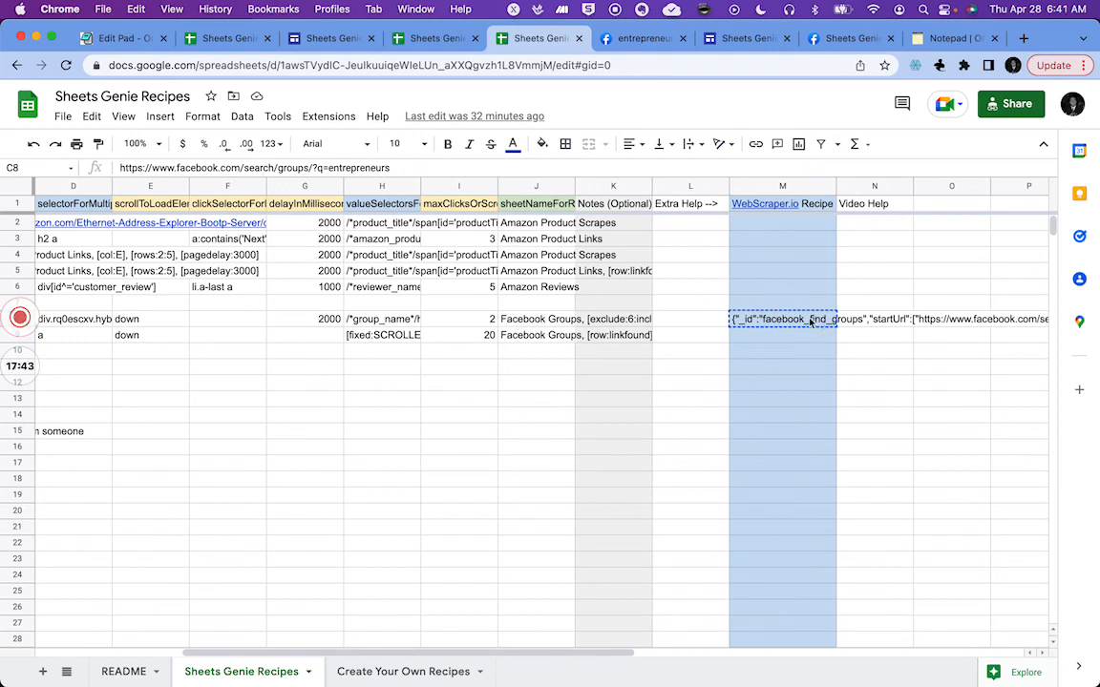
scroll(328, 435, left, 5)
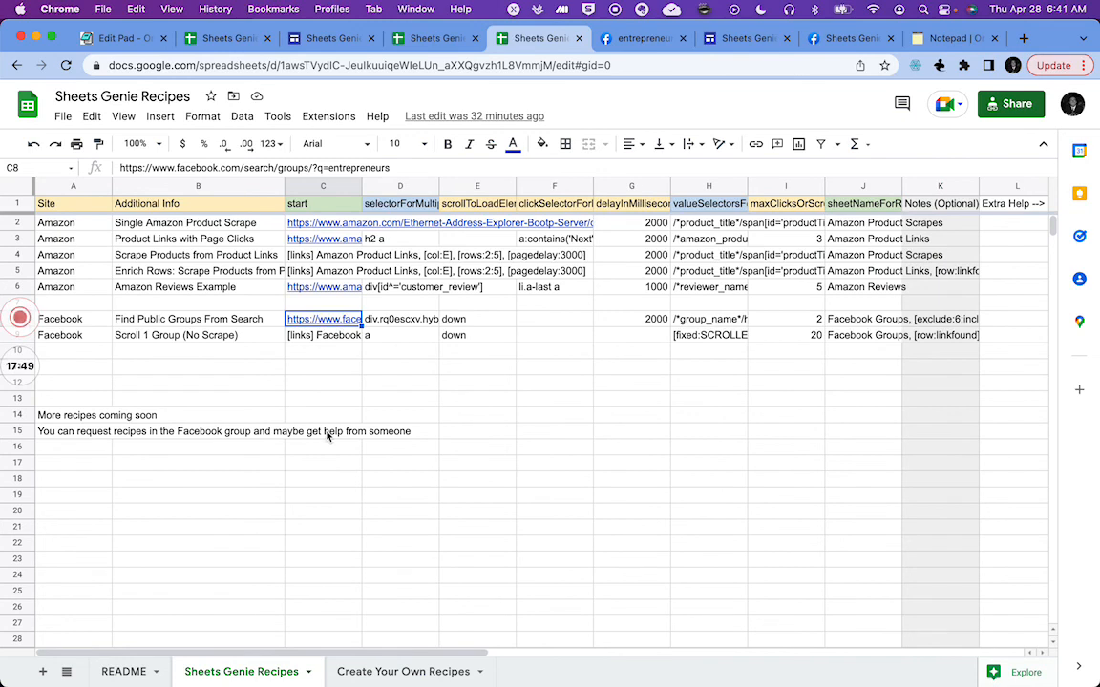
click(97, 463)
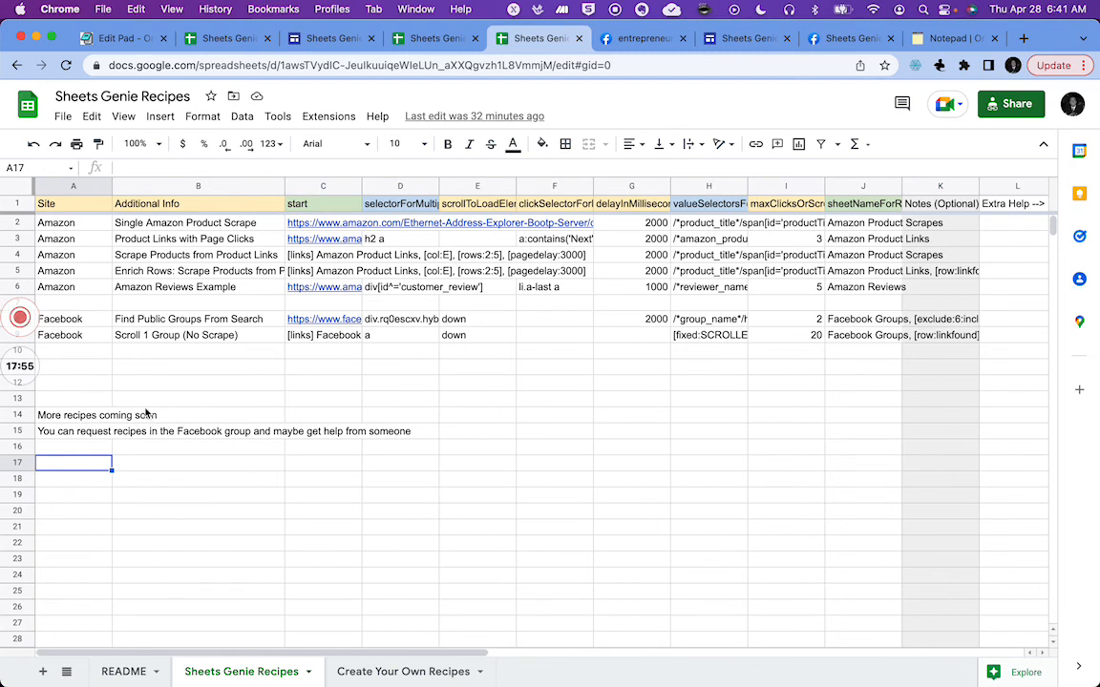
mouse_move(21, 323)
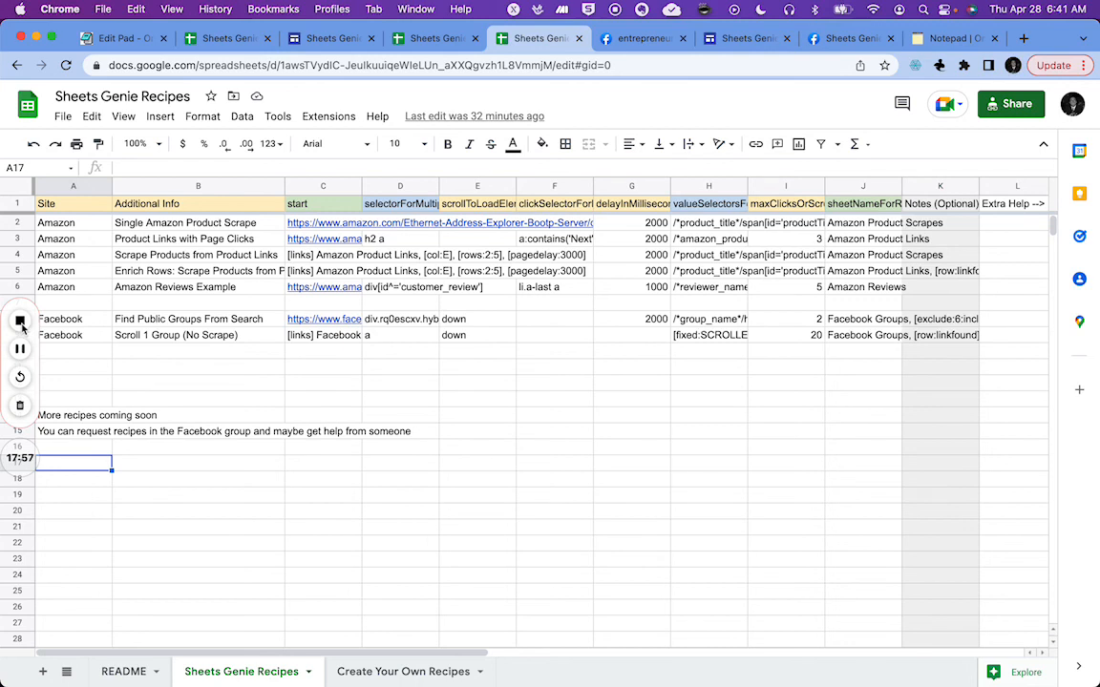